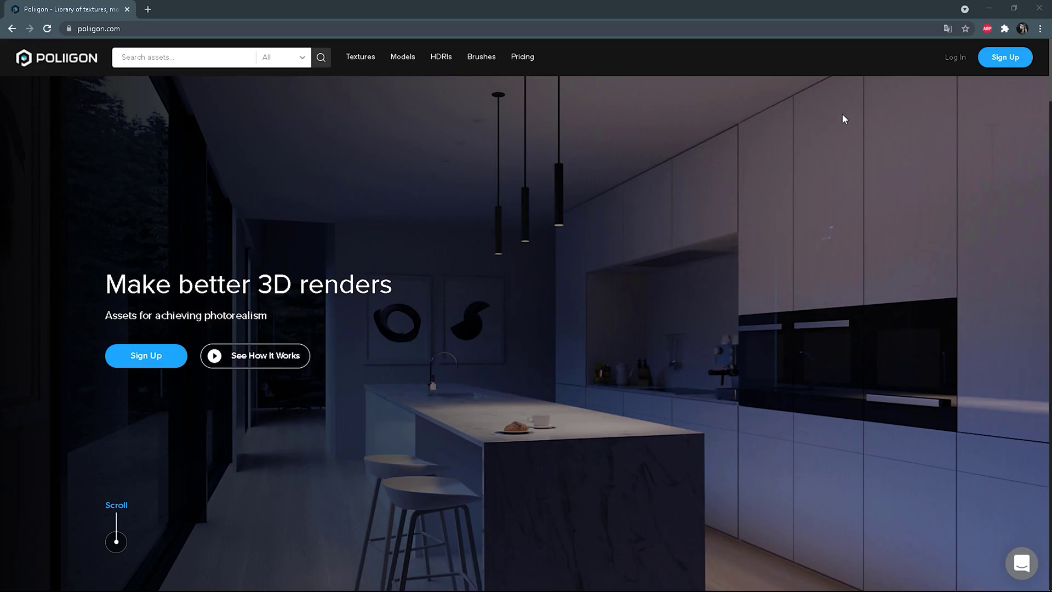
Step: Browse Poliigon's Textures catalogue to the Snow And Ice category
{"action": "left_click", "coordinate": [360, 60]}
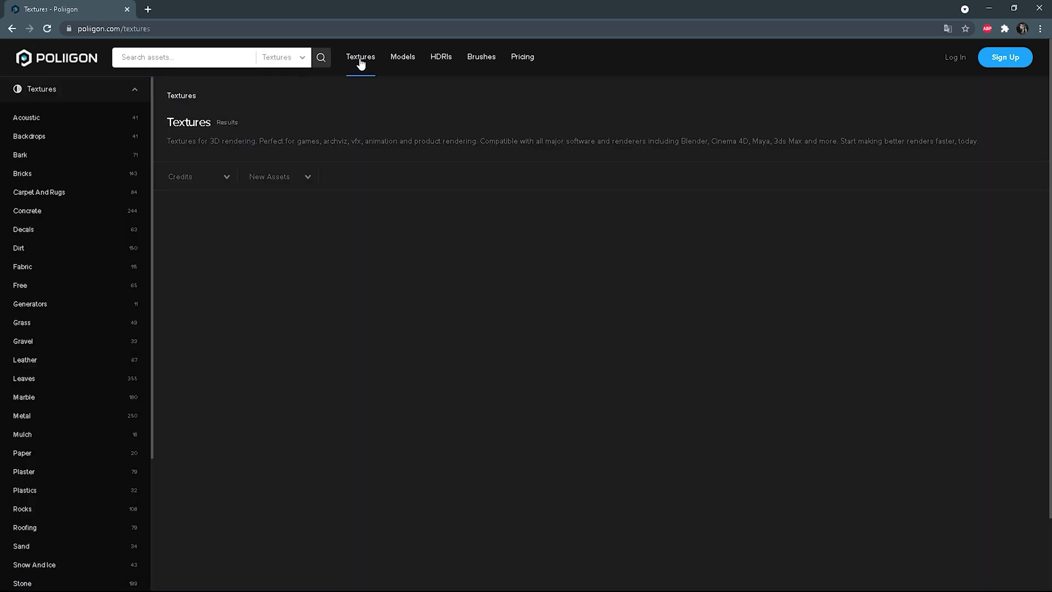
{"action": "scroll", "coordinate": [103, 271], "scroll_direction": "down", "scroll_amount": 3}
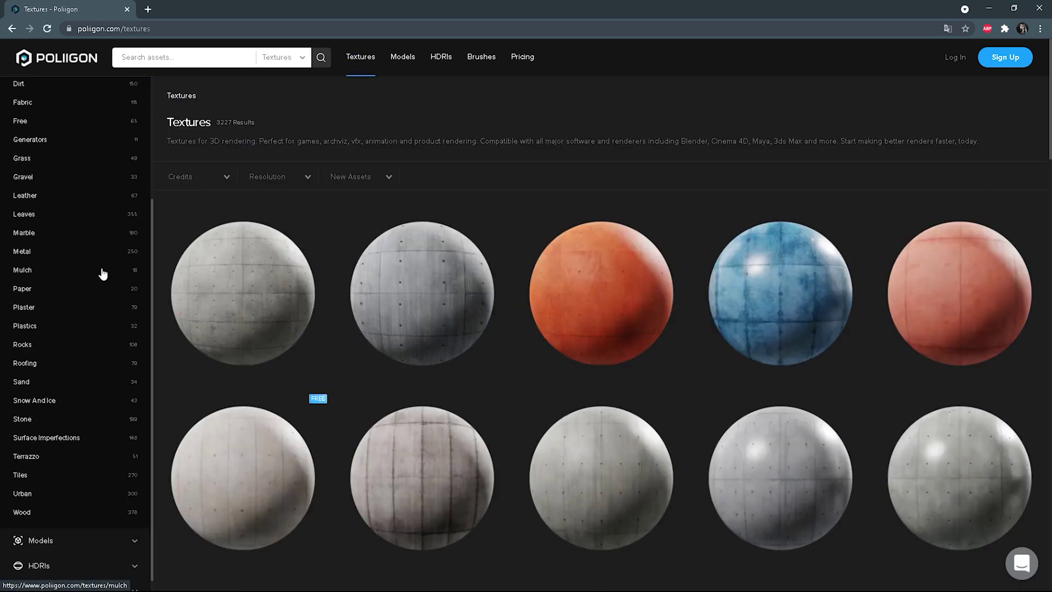
{"action": "left_click", "coordinate": [42, 400]}
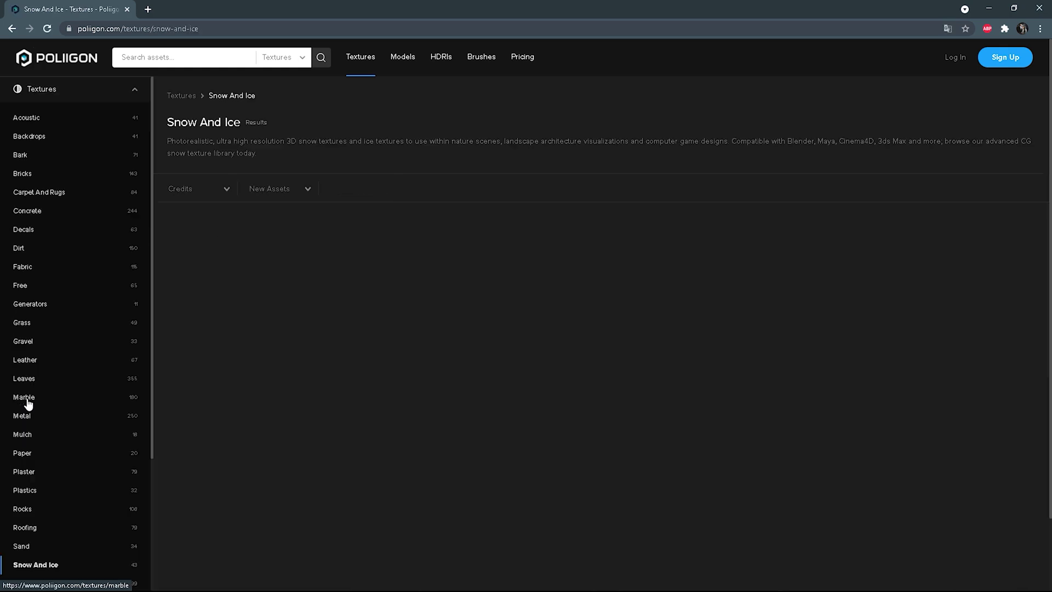
{"action": "scroll", "coordinate": [613, 263], "scroll_direction": "down", "scroll_amount": 5}
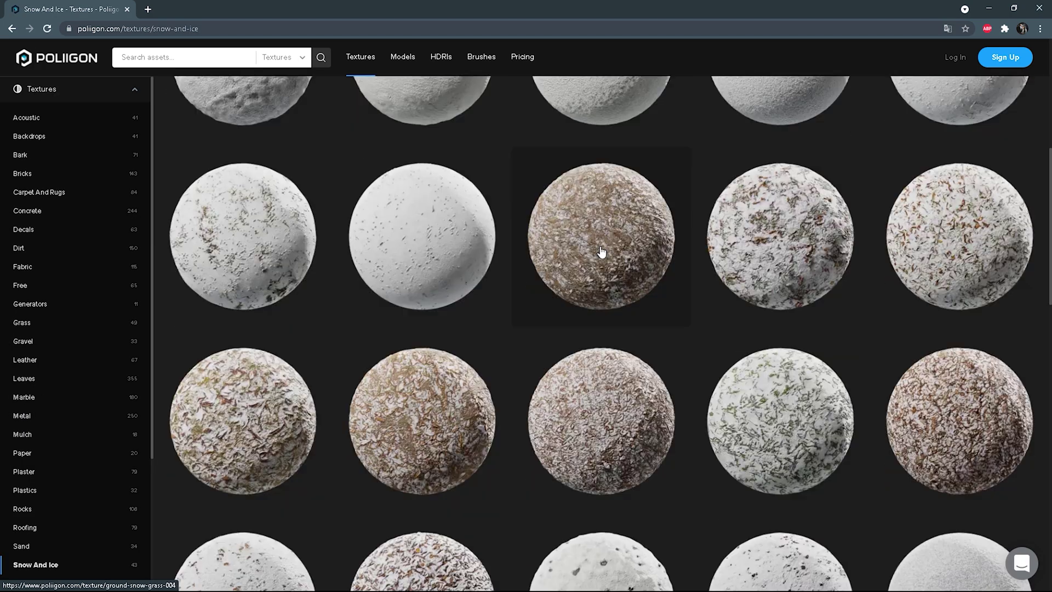
{"action": "scroll", "coordinate": [602, 249], "scroll_direction": "down", "scroll_amount": 13}
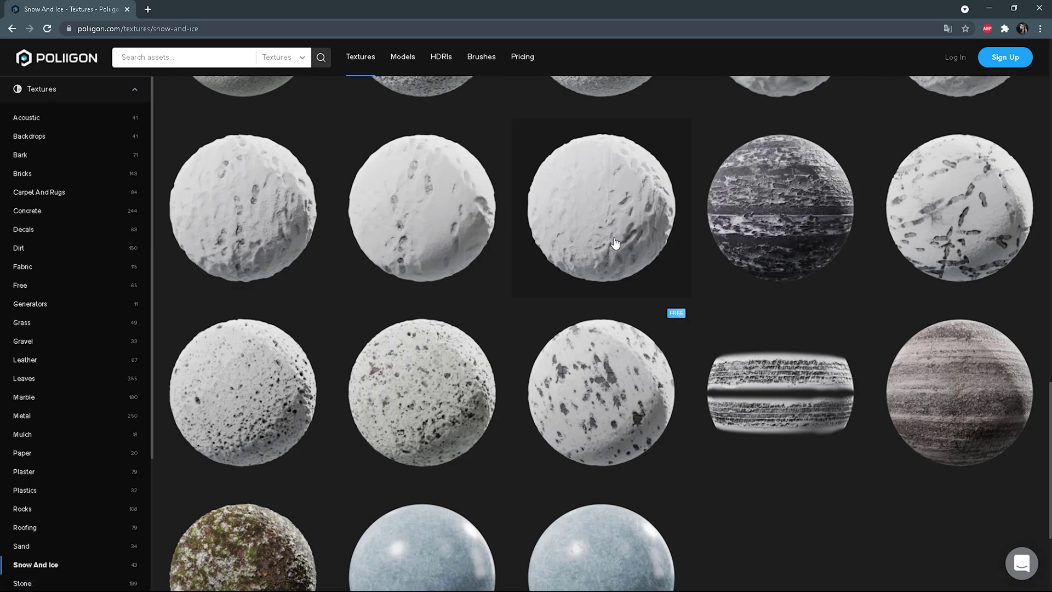
Step: Open Ground Snow Tire Tracks 001 and Ground Snow Pitted 002 in new tabs, viewing the tire-tracks page
{"action": "middle_click", "coordinate": [764, 375]}
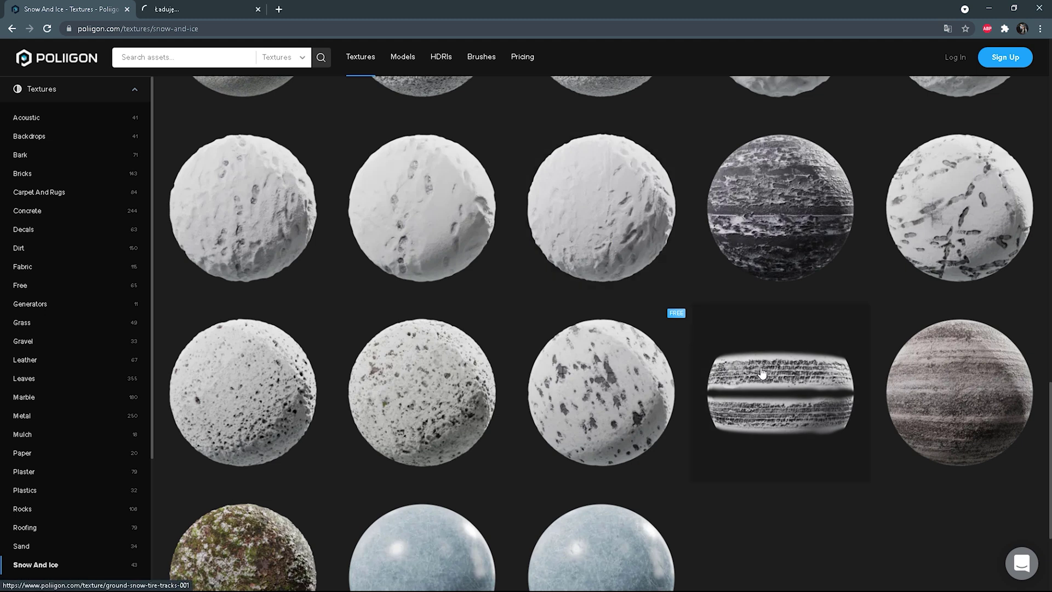
{"action": "middle_click", "coordinate": [433, 384]}
{"action": "left_click", "coordinate": [232, 9]}
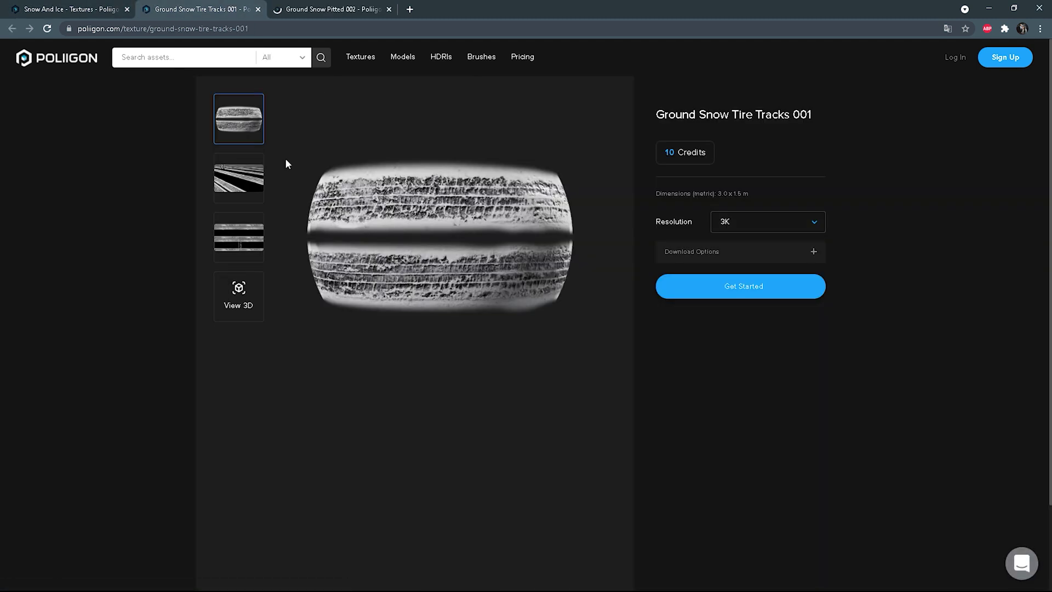
Step: Review the tire-track previews, then show Ground Snow Pitted 002's flat 1.5 m × 1.5 m preview
{"action": "left_click", "coordinate": [248, 246]}
{"action": "left_click", "coordinate": [229, 184]}
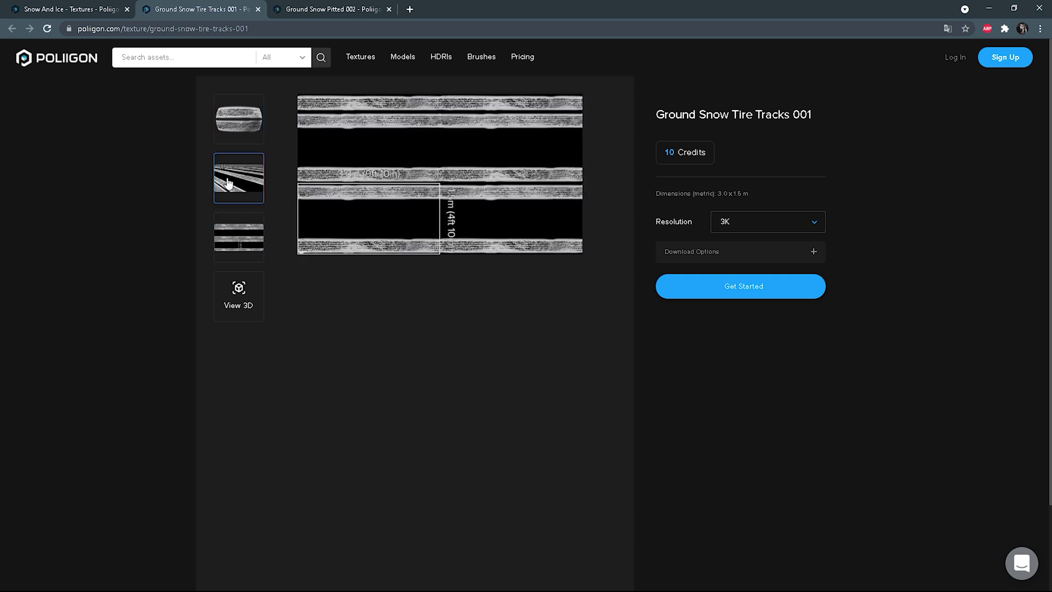
{"action": "left_click", "coordinate": [311, 6]}
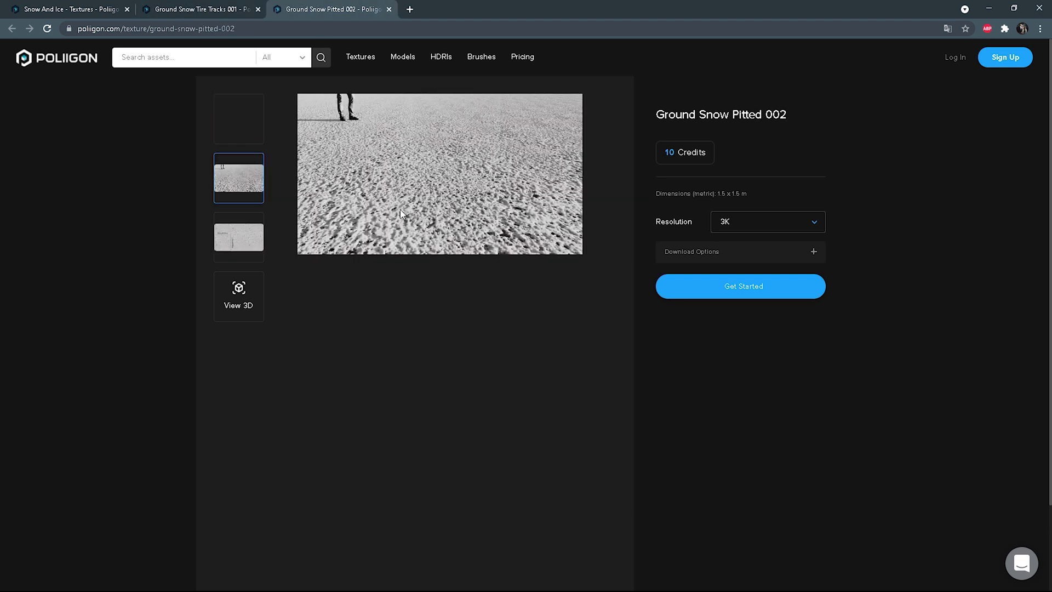
{"action": "left_click", "coordinate": [244, 248]}
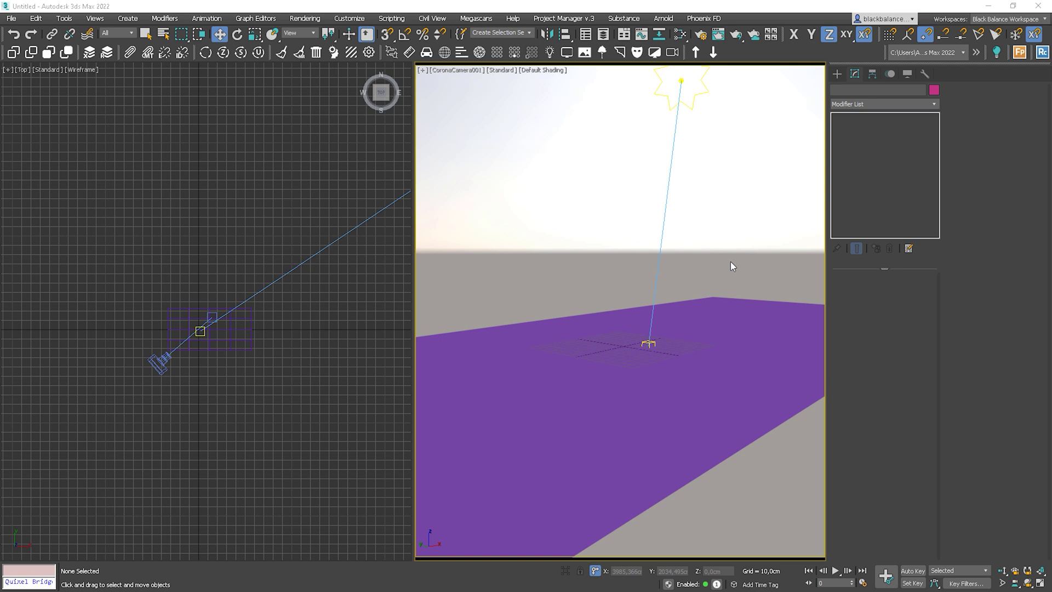
{"action": "right_click", "coordinate": [731, 262]}
{"action": "left_click", "coordinate": [712, 275]}
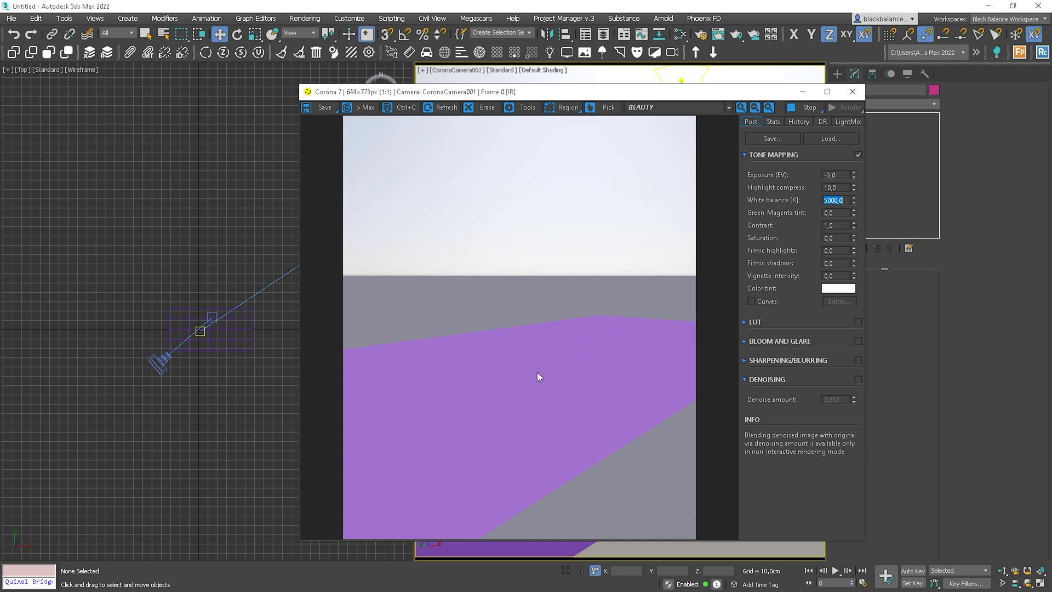
{"action": "left_click", "coordinate": [855, 92]}
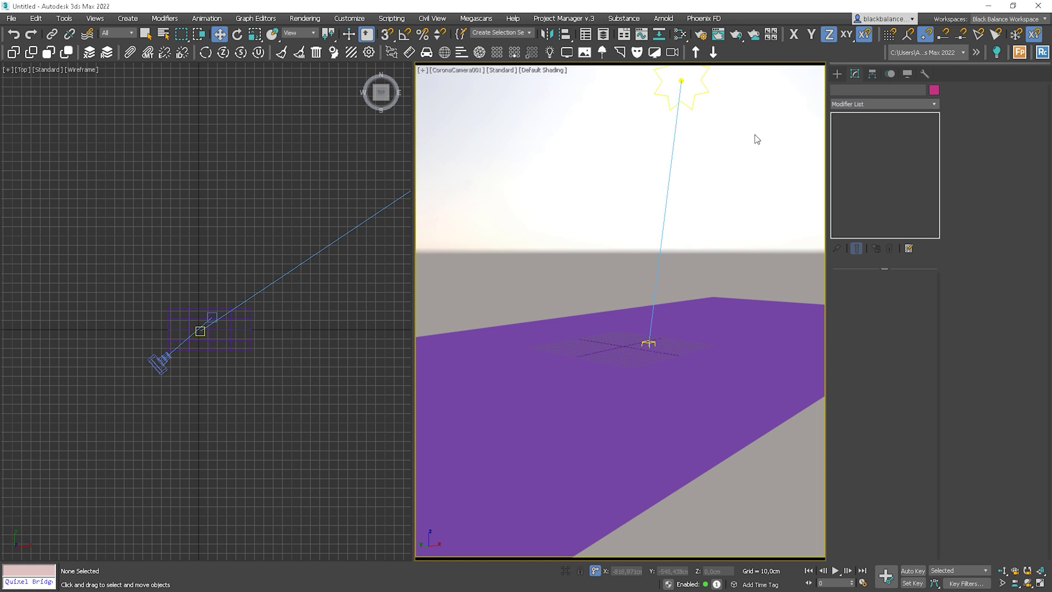
{"action": "left_click", "coordinate": [349, 18]}
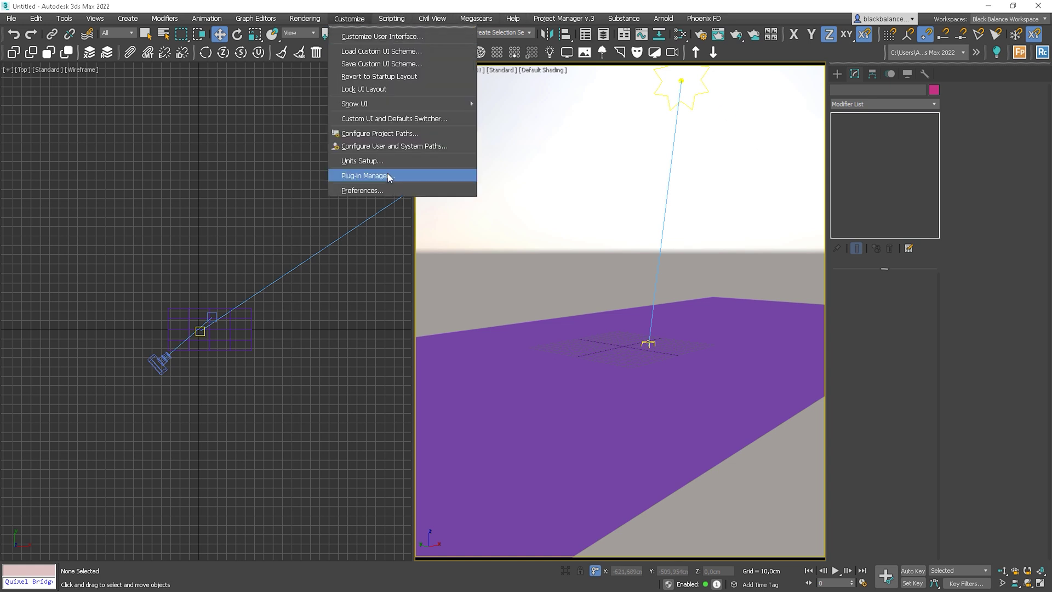
Step: Add the Poligon Material Converter command from the Poligon toolbar category to the main toolbar
{"action": "left_click", "coordinate": [386, 42]}
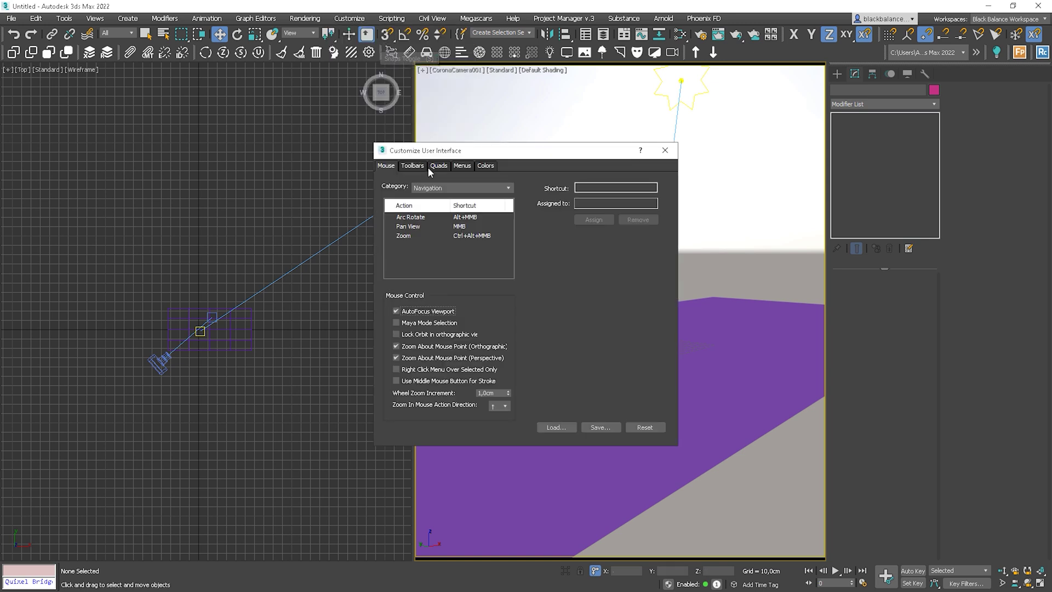
{"action": "left_click", "coordinate": [416, 166]}
{"action": "left_click", "coordinate": [433, 203]}
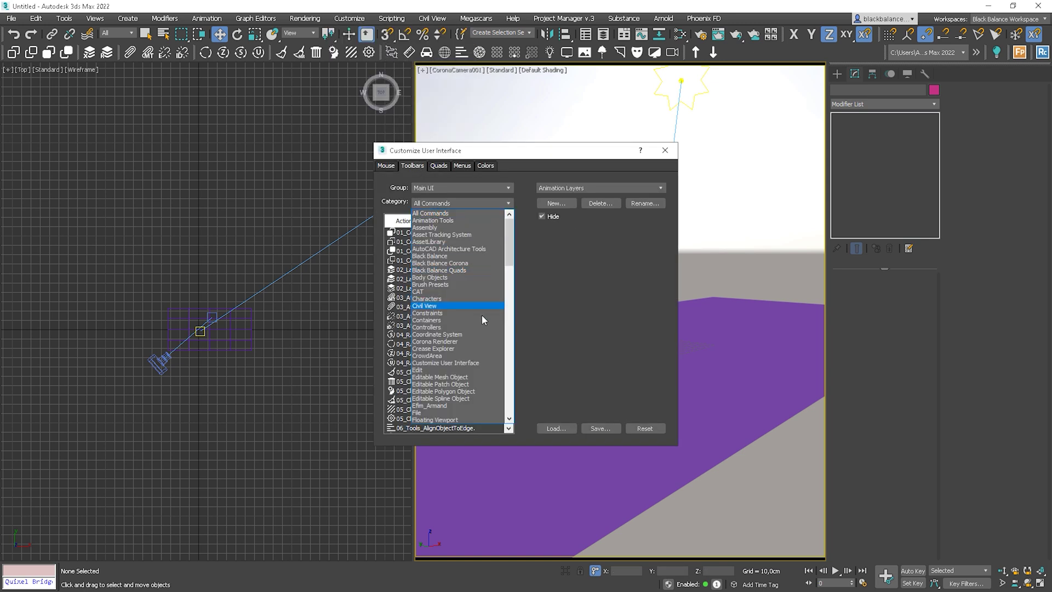
{"action": "scroll", "coordinate": [481, 314], "scroll_direction": "down", "scroll_amount": 5}
{"action": "left_click_drag", "start_coordinate": [512, 283], "coordinate": [511, 324]}
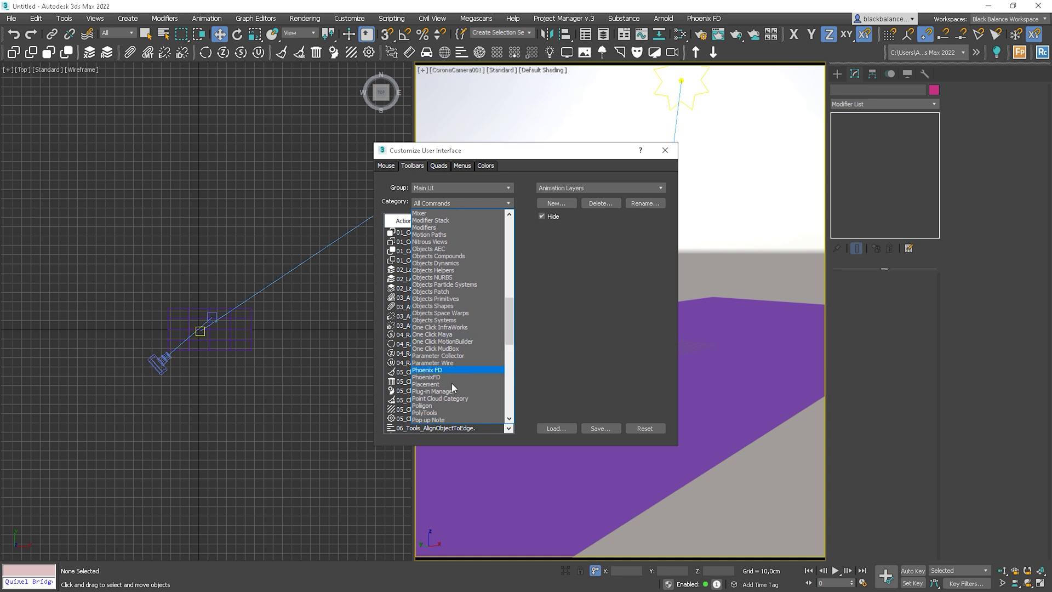
{"action": "left_click", "coordinate": [430, 405]}
{"action": "left_click_drag", "start_coordinate": [429, 234], "coordinate": [691, 52]}
Step: Point the Poligon Material Converter at the GroundSnowTireTracks001 texture folder
{"action": "left_click", "coordinate": [665, 150]}
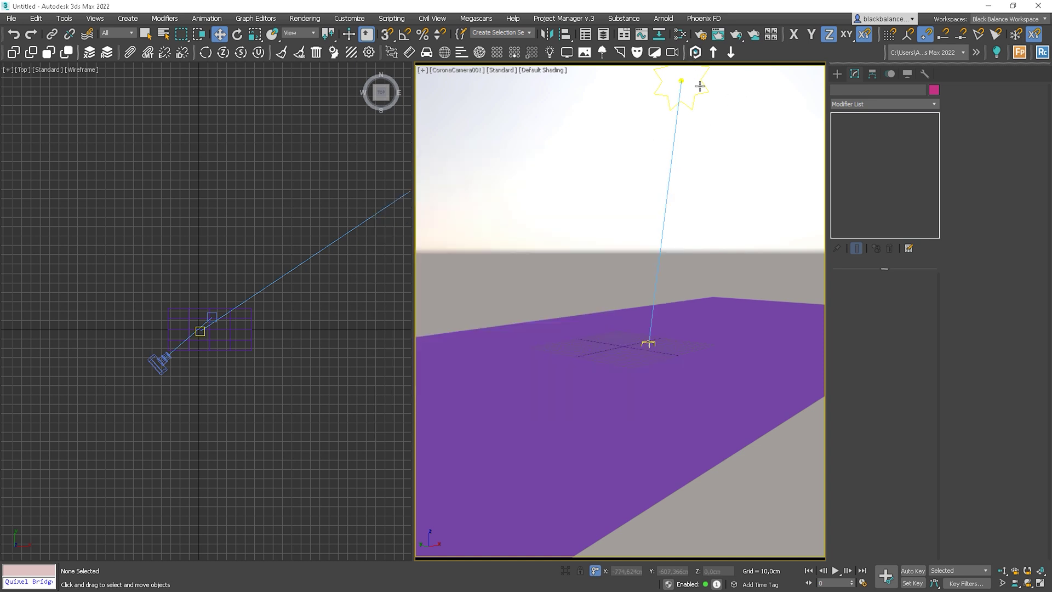
{"action": "left_click", "coordinate": [695, 52]}
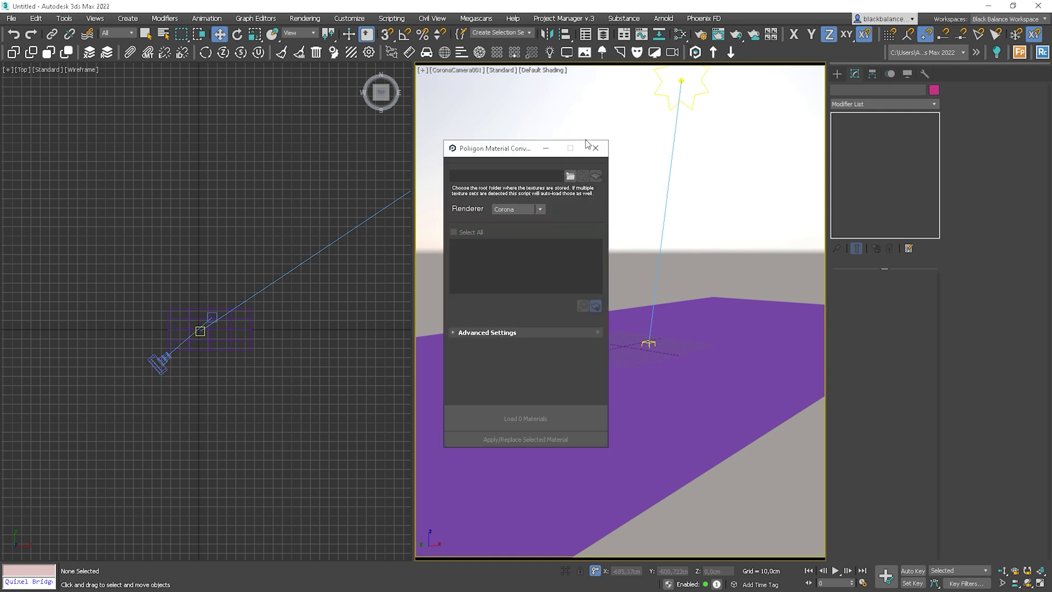
{"action": "left_click", "coordinate": [570, 176]}
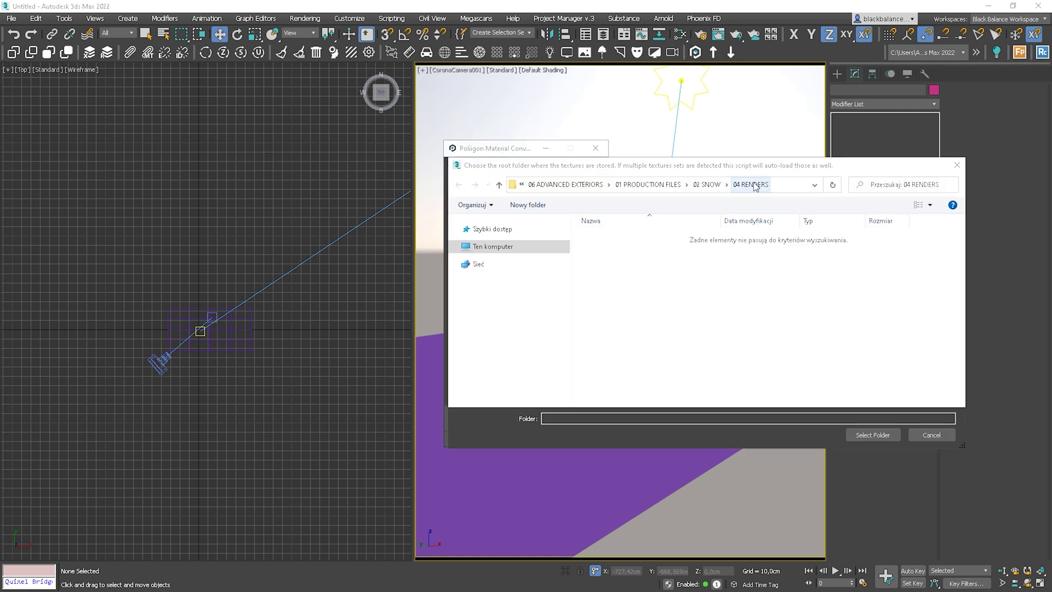
{"action": "left_click", "coordinate": [791, 184]}
{"action": "type", "text": "F:\\02 LIBRARY\\02 TEXTURES\\POLIGON\\SNOW\\ORIGINAL\\GroundSnowTireTrack001"}
{"action": "key", "text": "Return"}
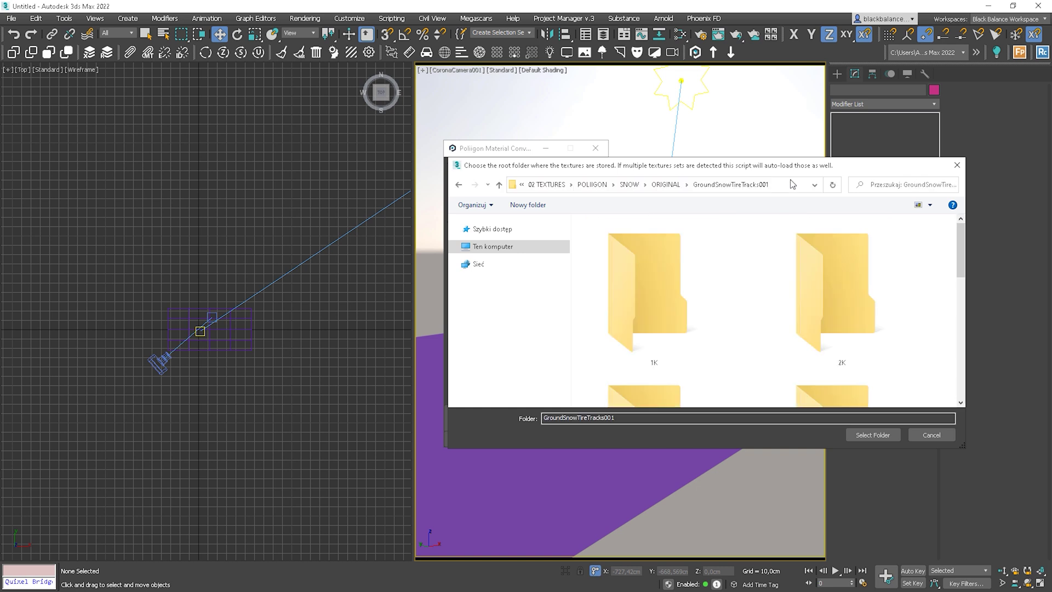
{"action": "left_click", "coordinate": [869, 434]}
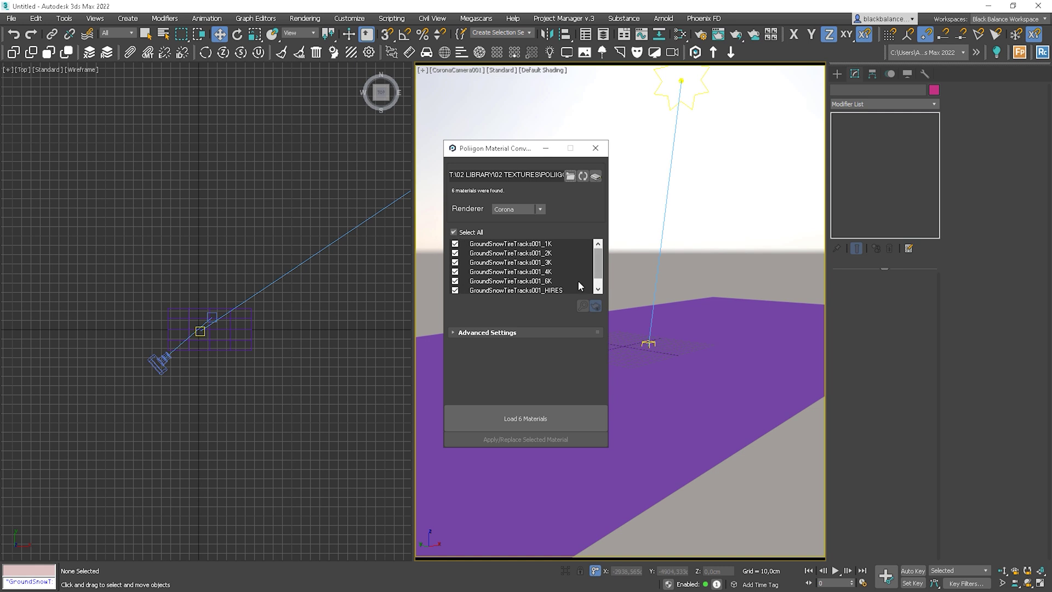
Step: Load only the 6K tire-track set for Corona with Conform UV enabled
{"action": "left_click", "coordinate": [456, 243]}
{"action": "left_click", "coordinate": [518, 212]}
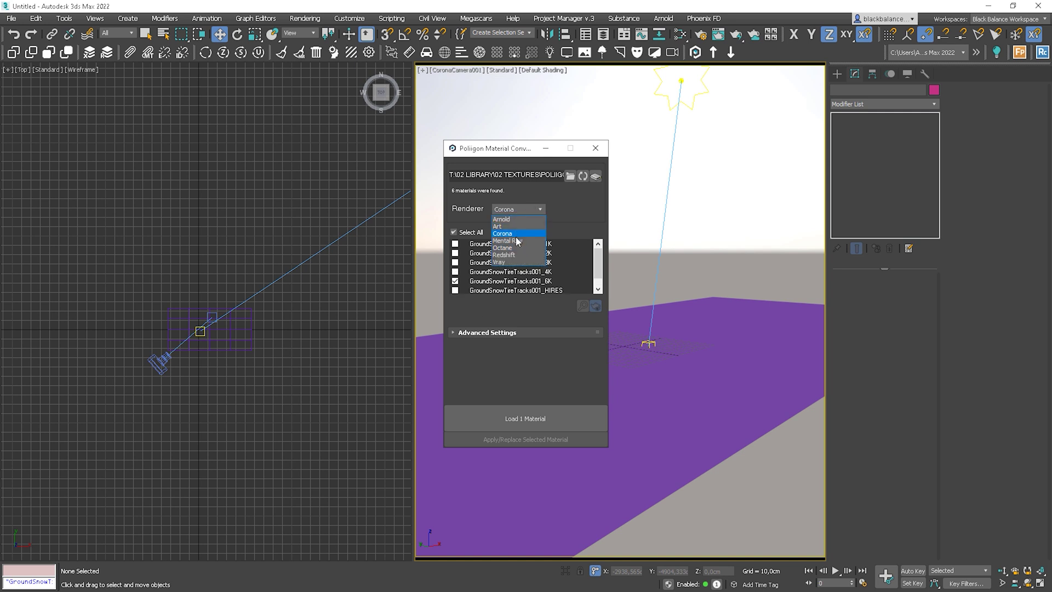
{"action": "left_click", "coordinate": [510, 263]}
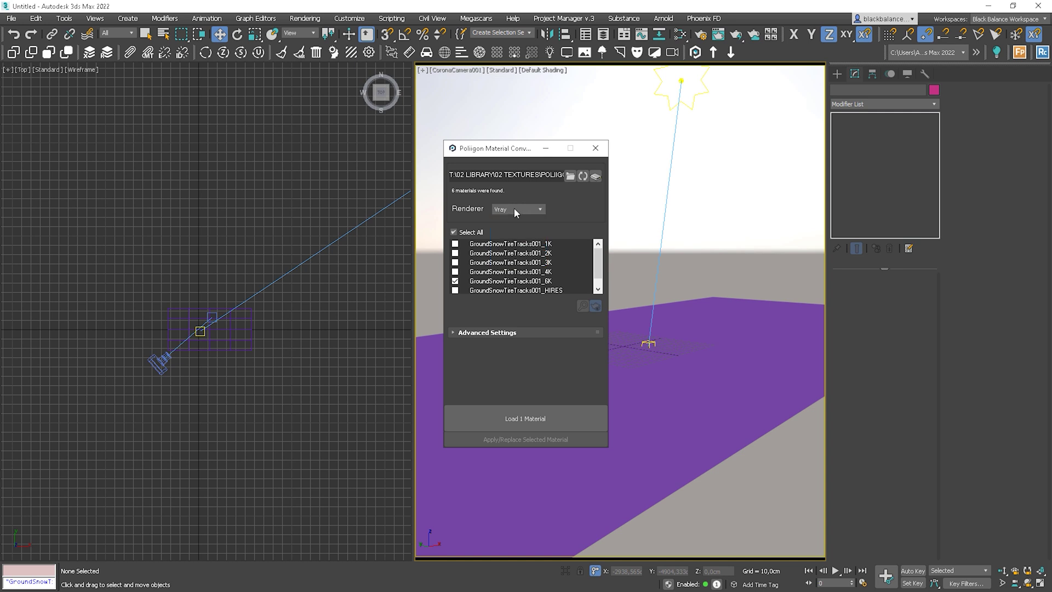
{"action": "left_click", "coordinate": [515, 210]}
{"action": "left_click", "coordinate": [496, 333]}
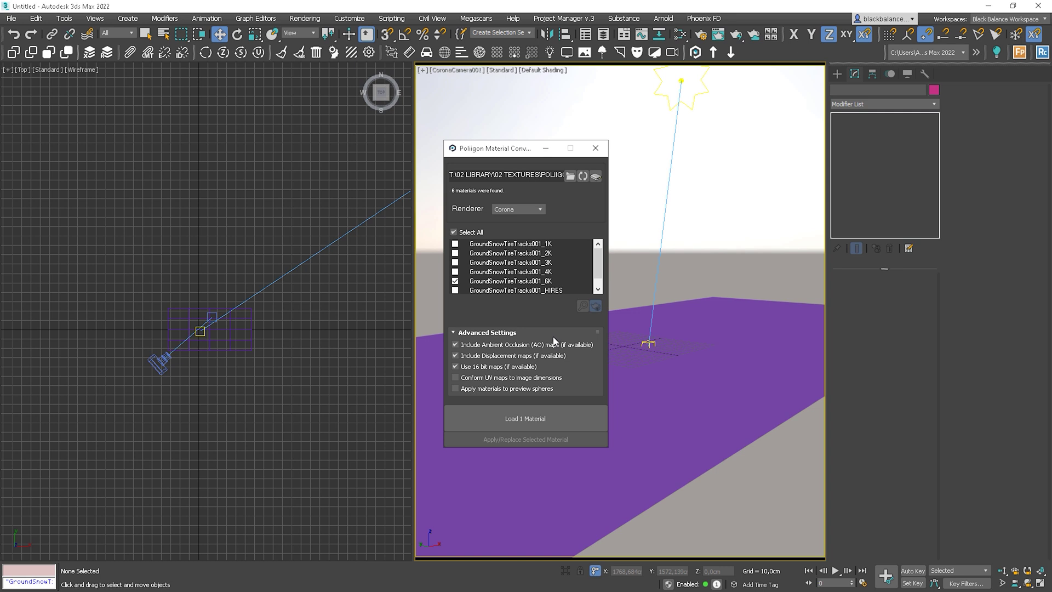
{"action": "left_click", "coordinate": [461, 377]}
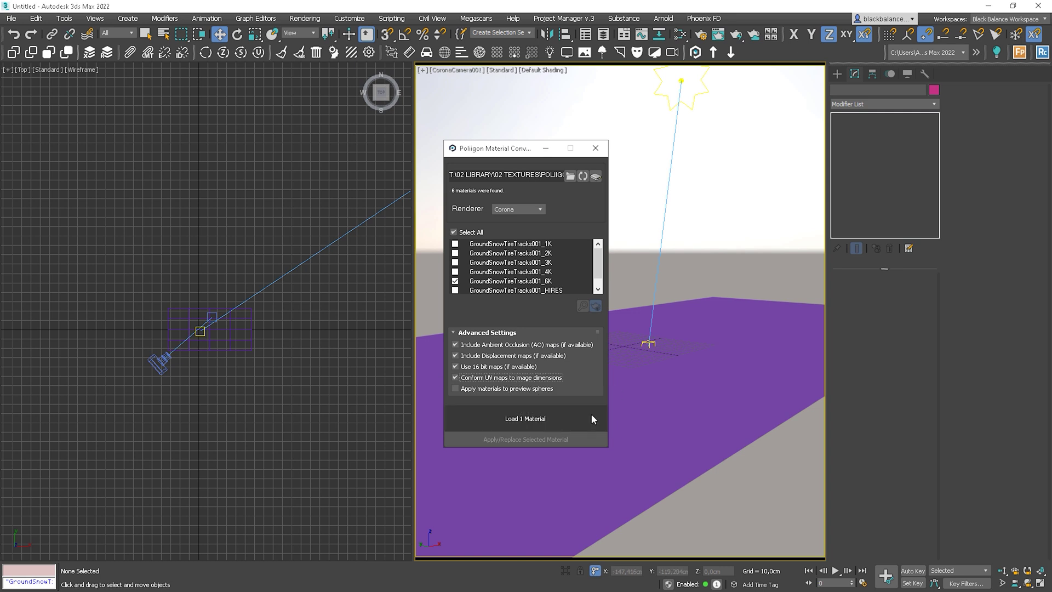
{"action": "left_click", "coordinate": [563, 417]}
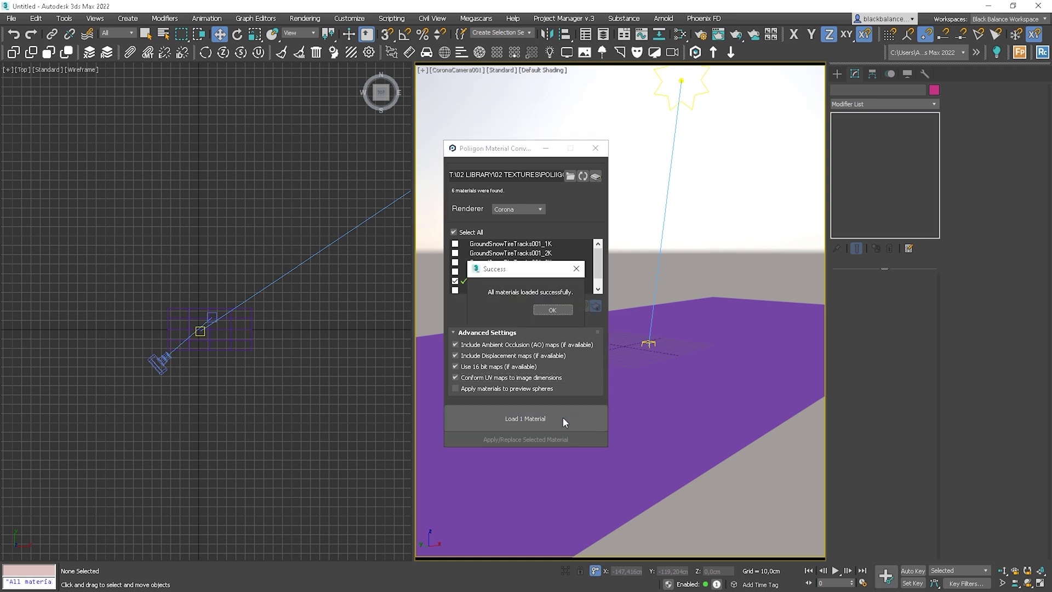
{"action": "left_click", "coordinate": [552, 310]}
Step: Place GroundSnowTireTracks001_6K from the Temporary Library into the Slate Material Editor's View1
{"action": "left_click", "coordinate": [595, 148]}
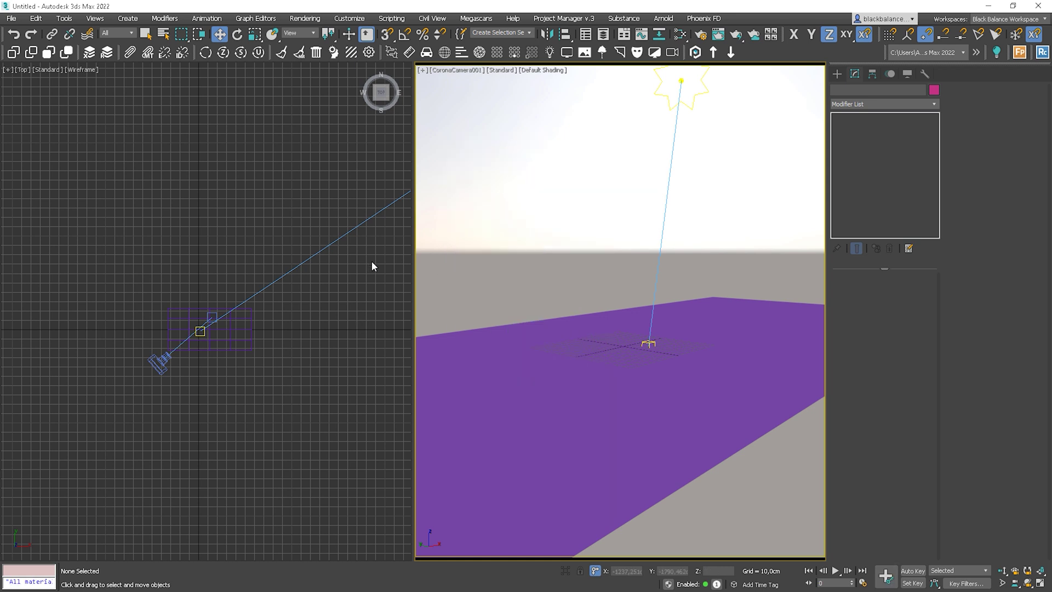
{"action": "key", "text": "m"}
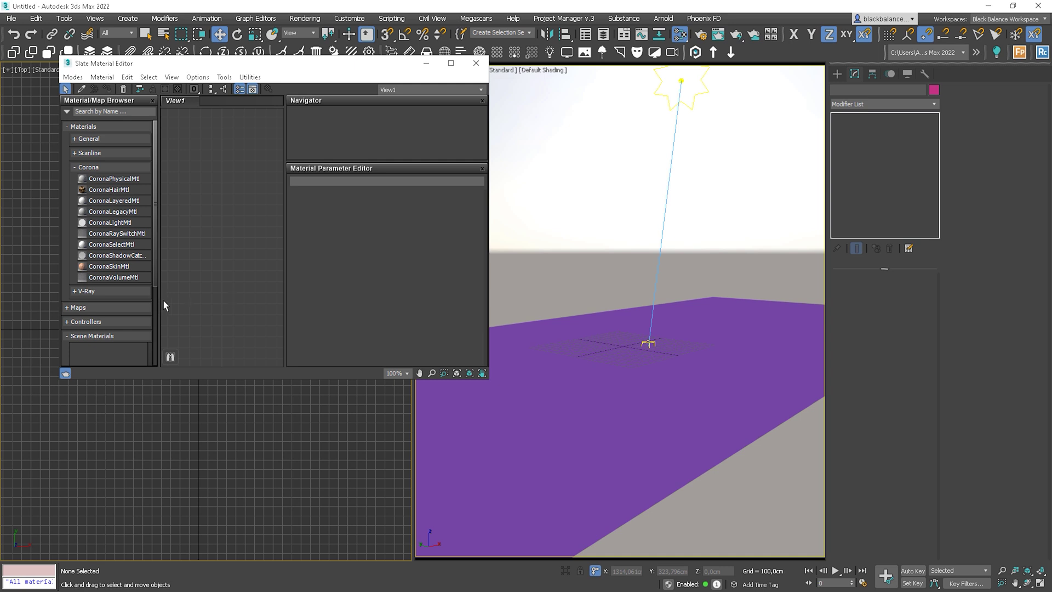
{"action": "left_click_drag", "start_coordinate": [156, 299], "coordinate": [156, 373]}
{"action": "left_click", "coordinate": [75, 360]}
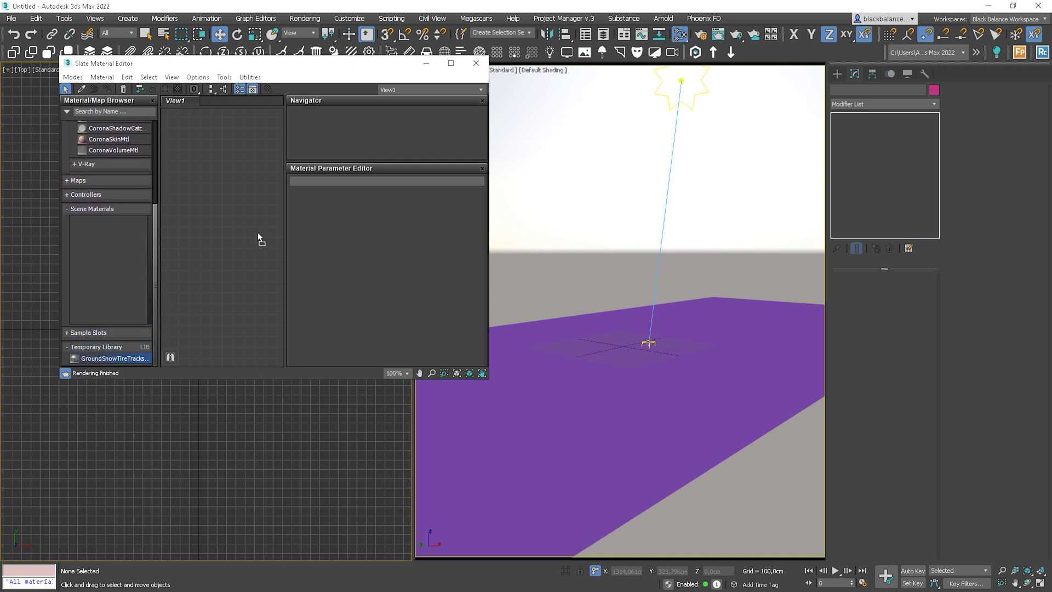
{"action": "left_click_drag", "start_coordinate": [258, 232], "coordinate": [257, 231]}
Step: Assign the tire-track material to the ground plane and open its COLOR bitmap settings
{"action": "left_click_drag", "start_coordinate": [323, 379], "coordinate": [323, 553]}
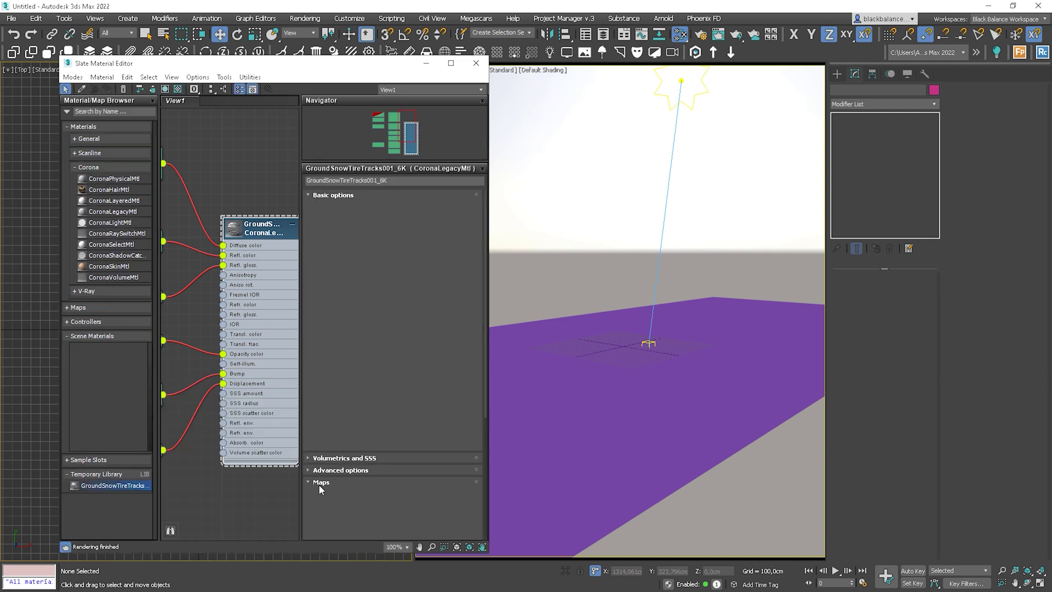
{"action": "left_click_drag", "start_coordinate": [487, 348], "coordinate": [617, 347]}
{"action": "middle_click_drag", "start_coordinate": [266, 337], "coordinate": [357, 329]}
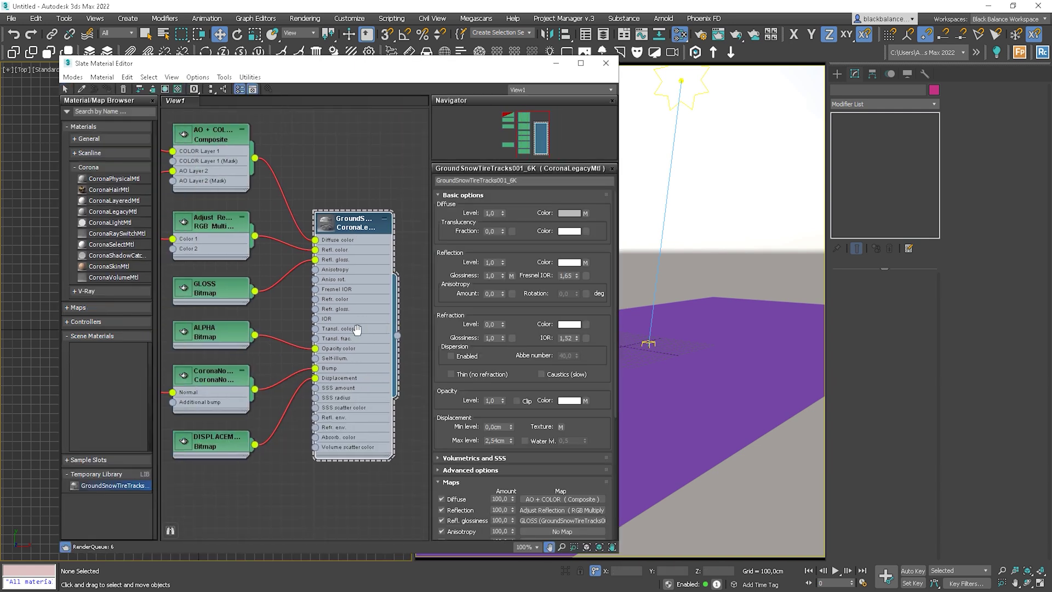
{"action": "scroll", "coordinate": [357, 329], "scroll_direction": "down", "scroll_amount": 2}
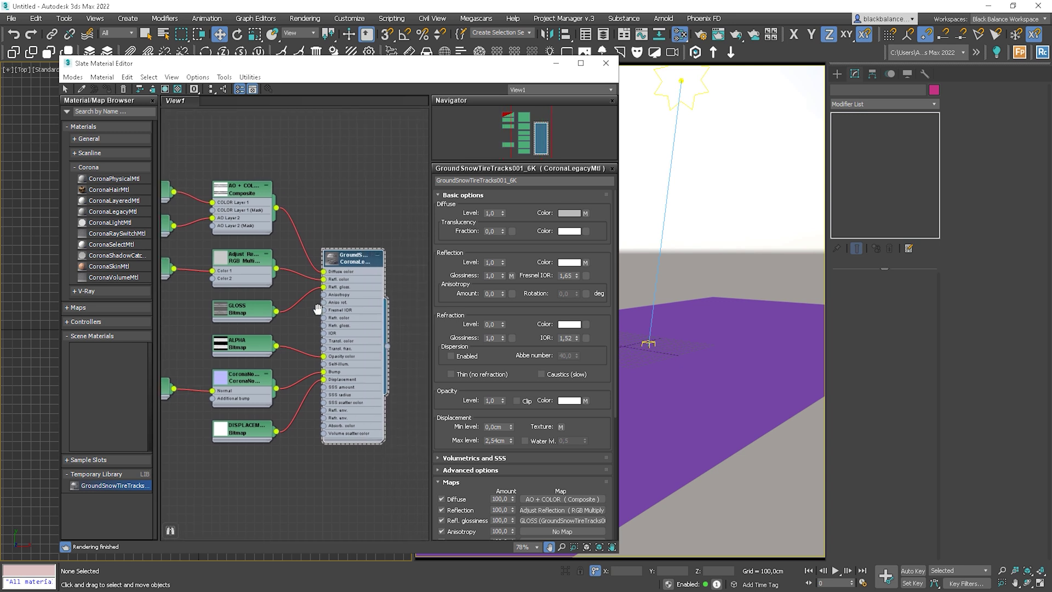
{"action": "middle_click_drag", "start_coordinate": [318, 309], "coordinate": [290, 308]}
{"action": "left_click_drag", "start_coordinate": [360, 349], "coordinate": [647, 396]}
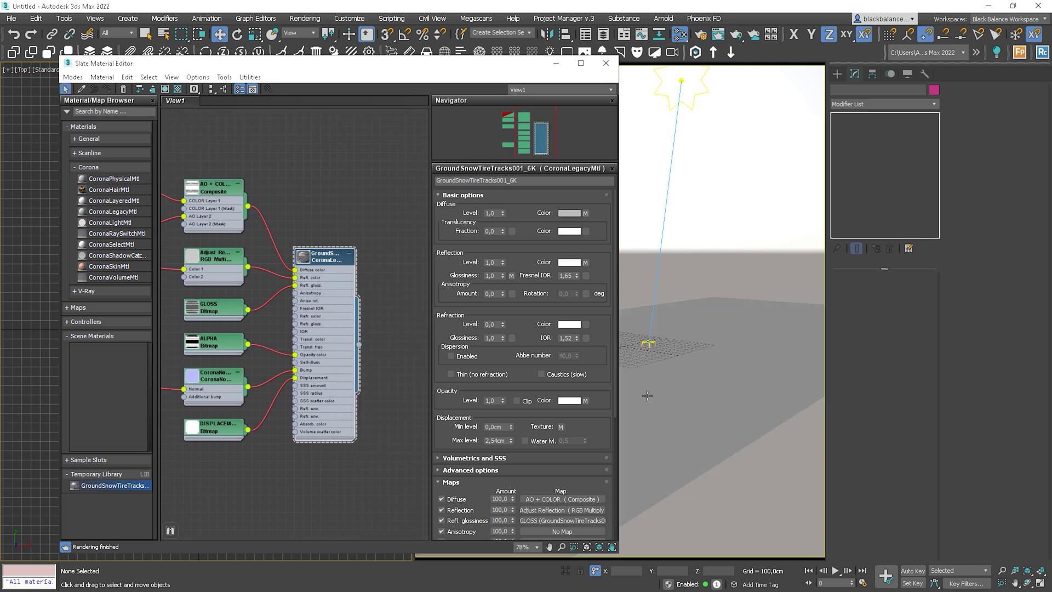
{"action": "middle_click_drag", "start_coordinate": [183, 253], "coordinate": [302, 284]}
{"action": "double_click", "coordinate": [224, 225]}
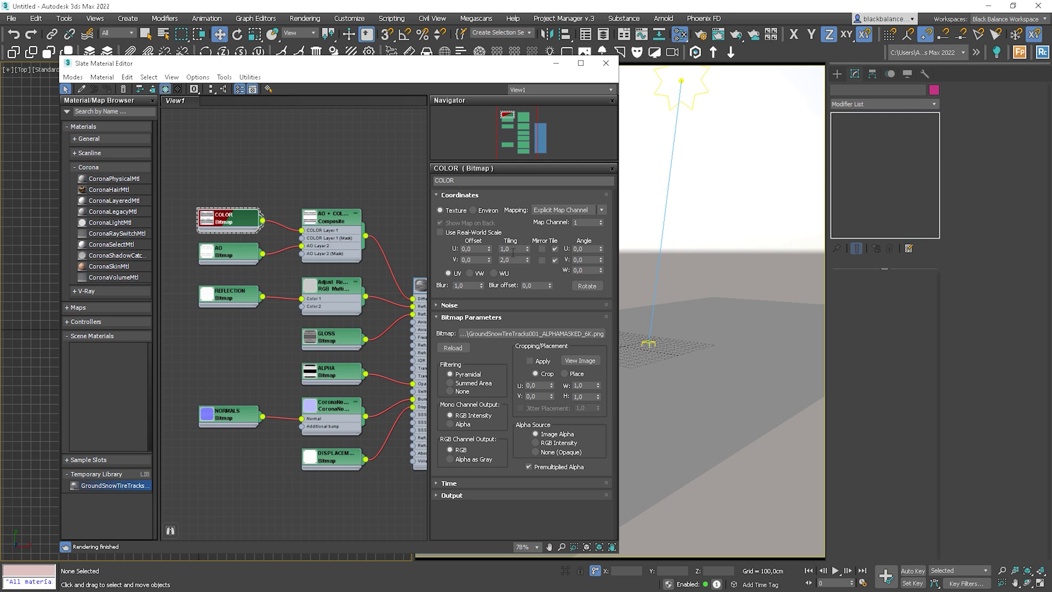
Step: Add a planar UVW Map modifier to the ground plane
{"action": "left_click", "coordinate": [722, 417]}
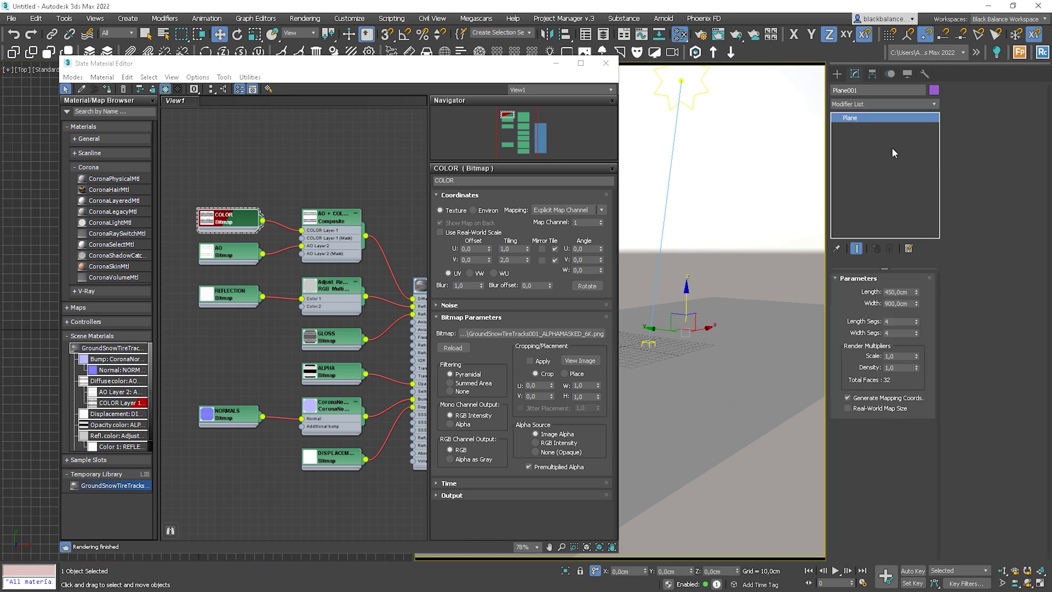
{"action": "left_click", "coordinate": [934, 104]}
{"action": "type", "text": "uv"}
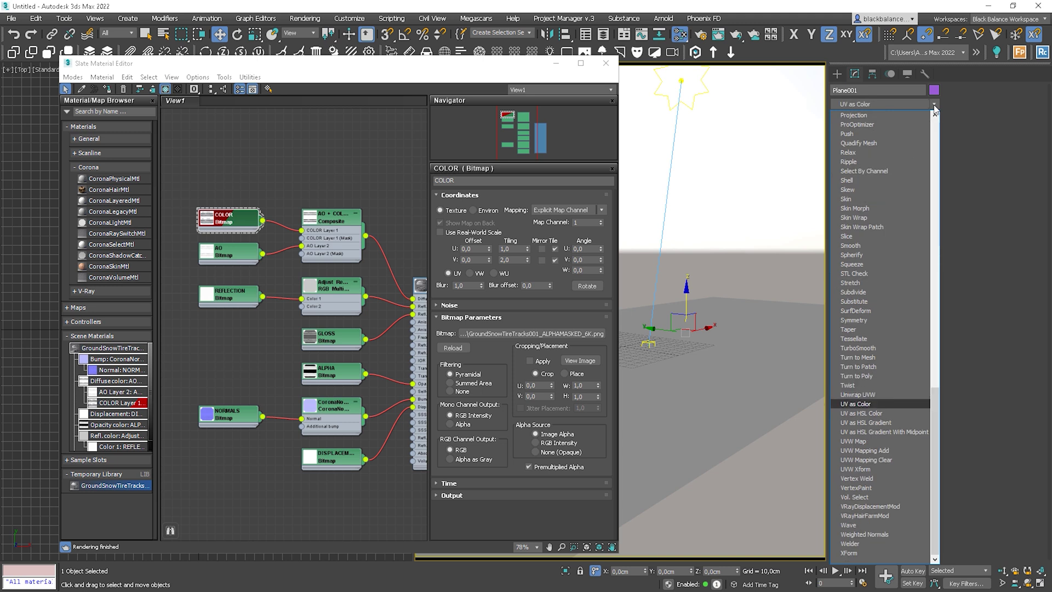
{"action": "key", "text": "Down"}
{"action": "key", "text": "Down"}
{"action": "key", "text": "Down"}
{"action": "key", "text": "Down"}
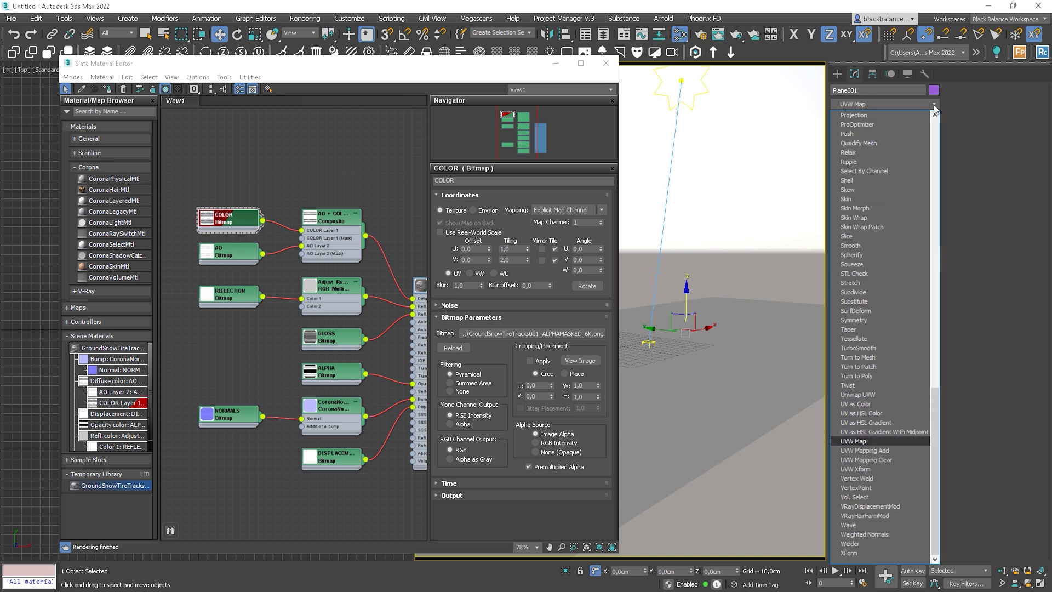
{"action": "key", "text": "Return"}
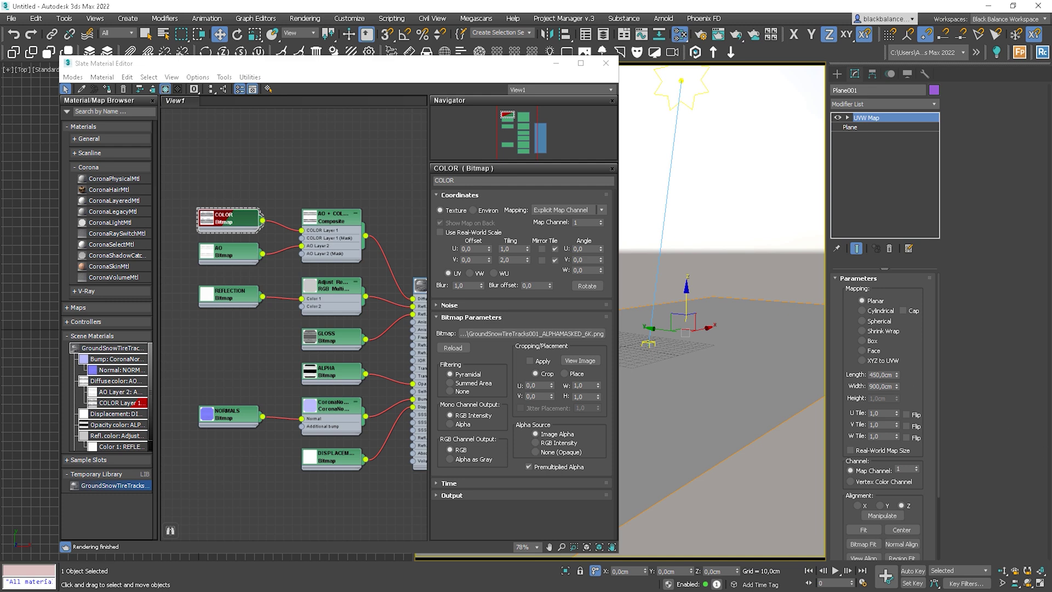
Step: Check the tire-track texture's real-world size on Poliigon, then select the UVW Map length field
{"action": "key", "text": "alt+Tab"}
{"action": "left_click", "coordinate": [240, 247]}
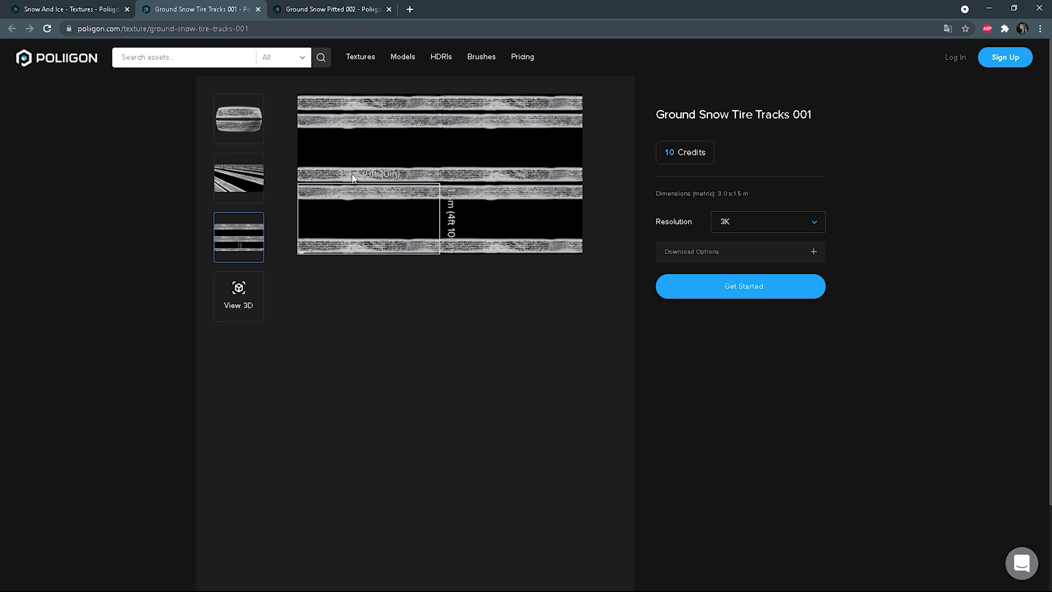
{"action": "left_click", "coordinate": [992, 9]}
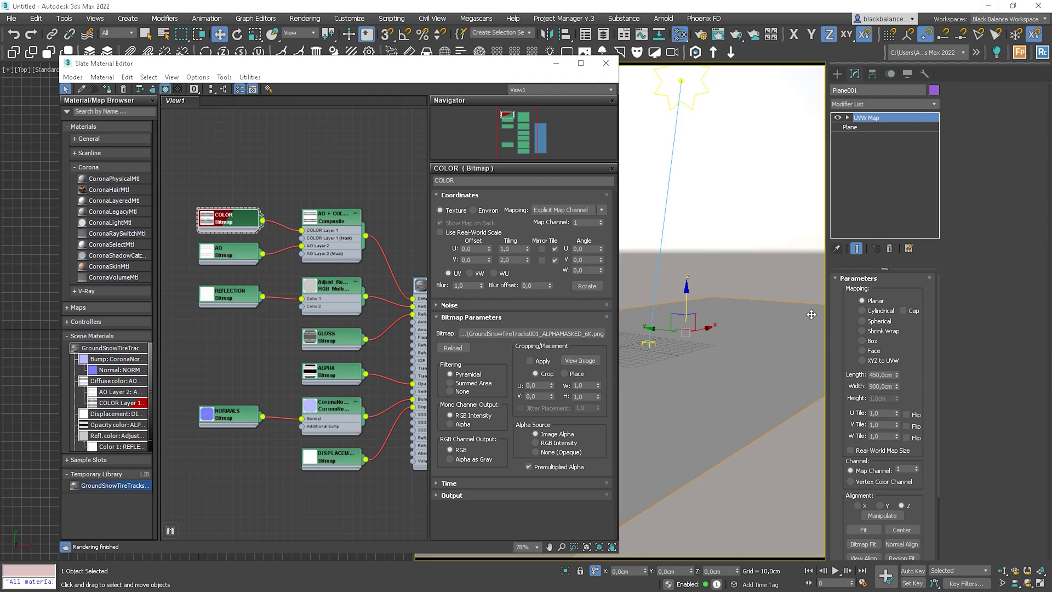
{"action": "double_click", "coordinate": [888, 374]}
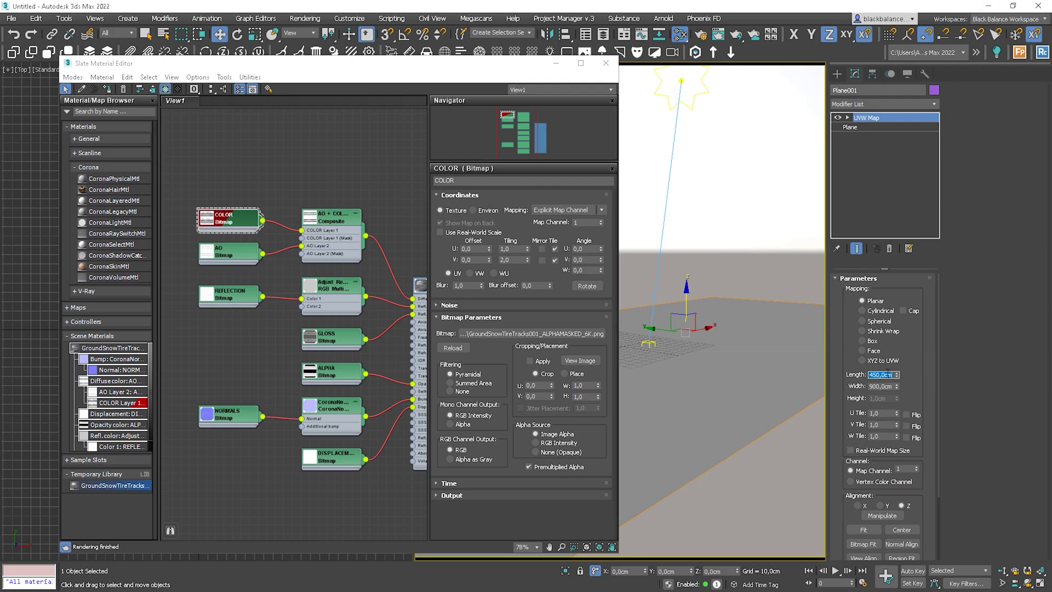
Step: Set the UVW Map length and width to 300 cm
{"action": "type", "text": "300"}
{"action": "key", "text": "Tab"}
{"action": "type", "text": "30"}
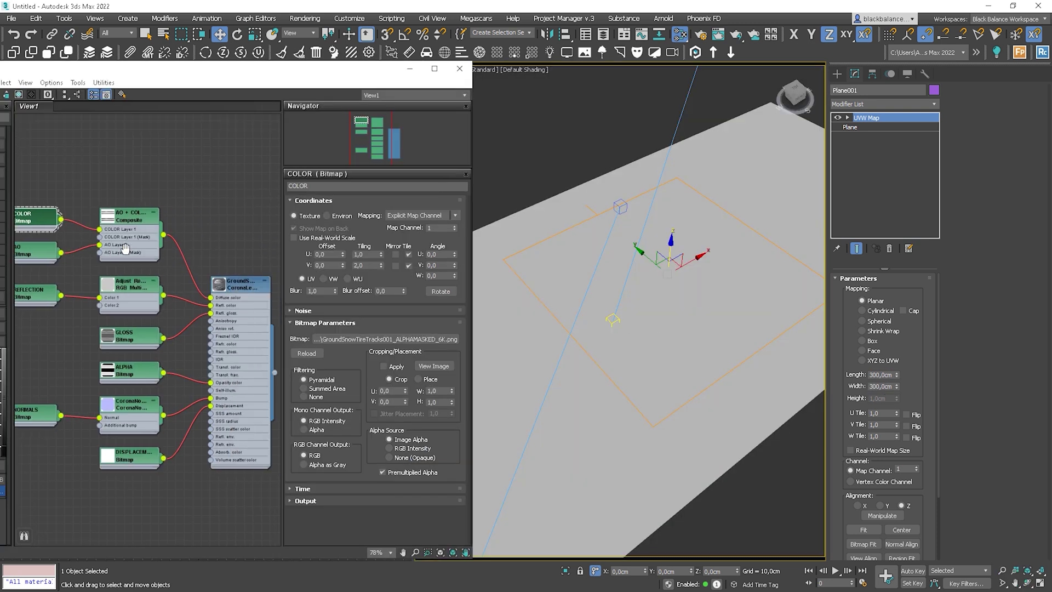
Step: Show the tire-track material shaded in the viewport and check it with a low-angle Corona interactive render
{"action": "middle_click_drag", "start_coordinate": [298, 285], "coordinate": [242, 285]}
{"action": "left_click", "coordinate": [20, 95]}
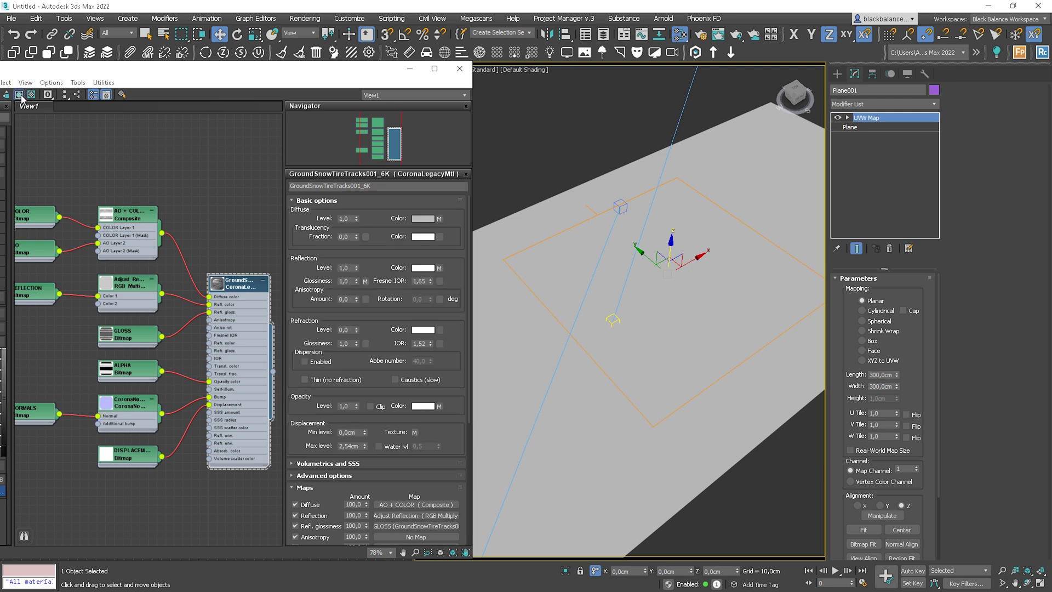
{"action": "left_click", "coordinate": [19, 95]}
{"action": "scroll", "coordinate": [624, 326], "scroll_direction": "down", "scroll_amount": 3}
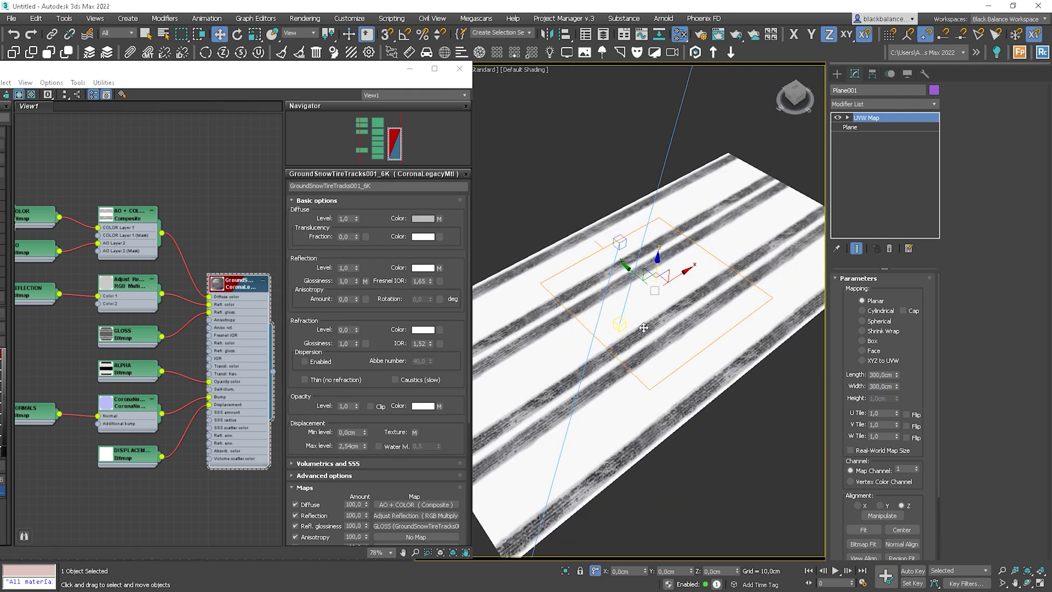
{"action": "middle_click_drag", "start_coordinate": [644, 327], "coordinate": [671, 302], "text": "alt"}
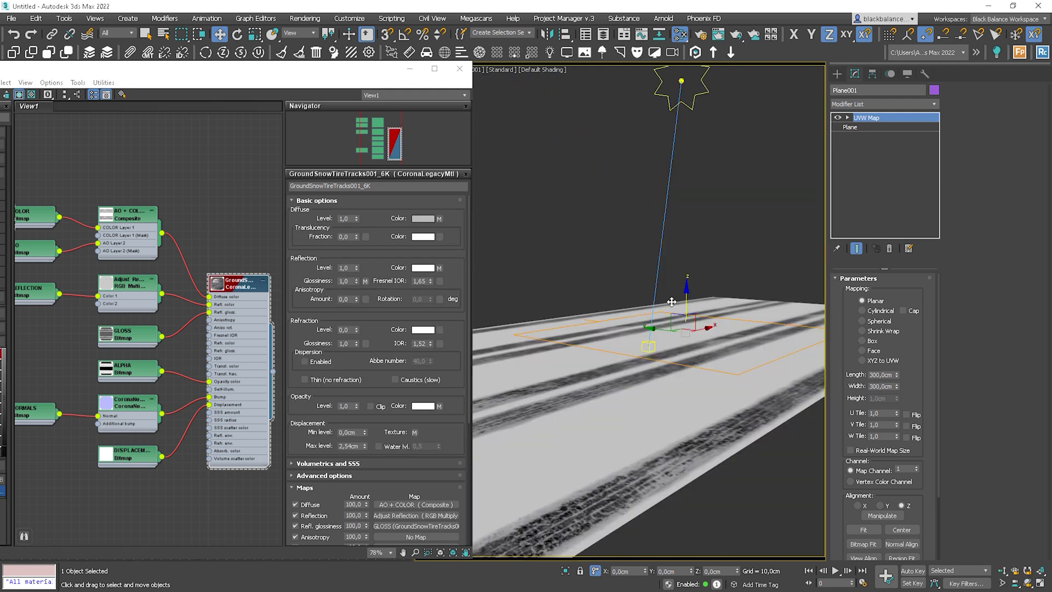
{"action": "right_click", "coordinate": [557, 281]}
{"action": "left_click", "coordinate": [543, 259]}
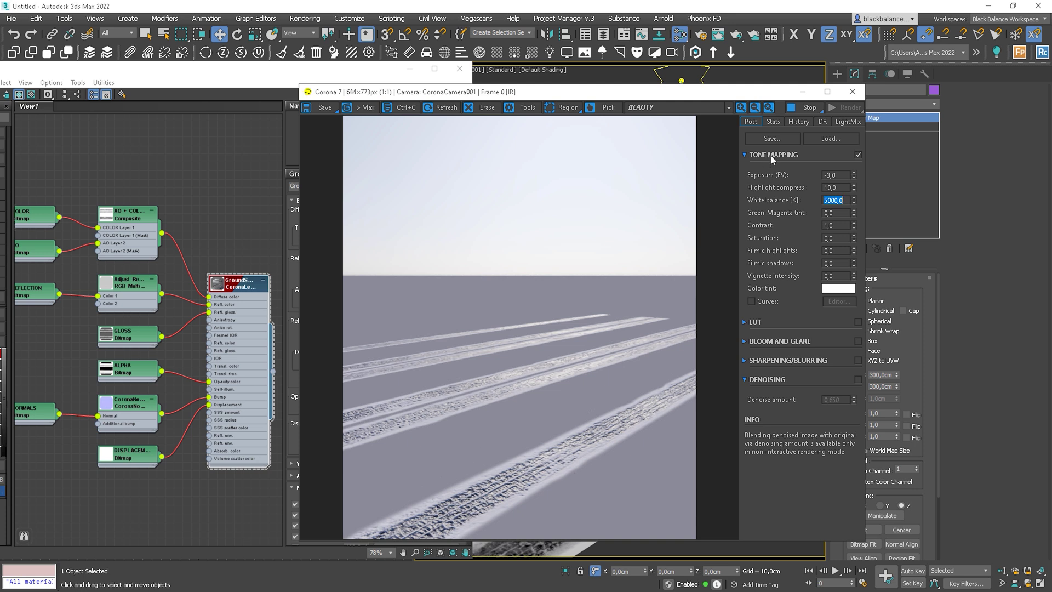
{"action": "left_click", "coordinate": [852, 91]}
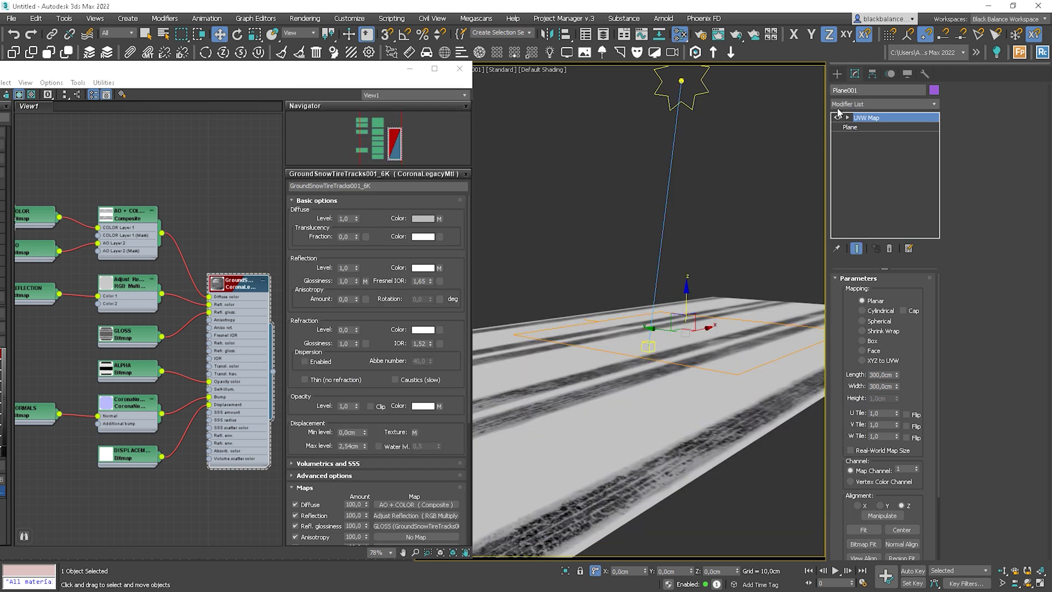
{"action": "left_click", "coordinate": [696, 54]}
Step: Load GroundSnowPitted002 as a 6K material through the converter, excluding the 2K set
{"action": "left_click", "coordinate": [571, 176]}
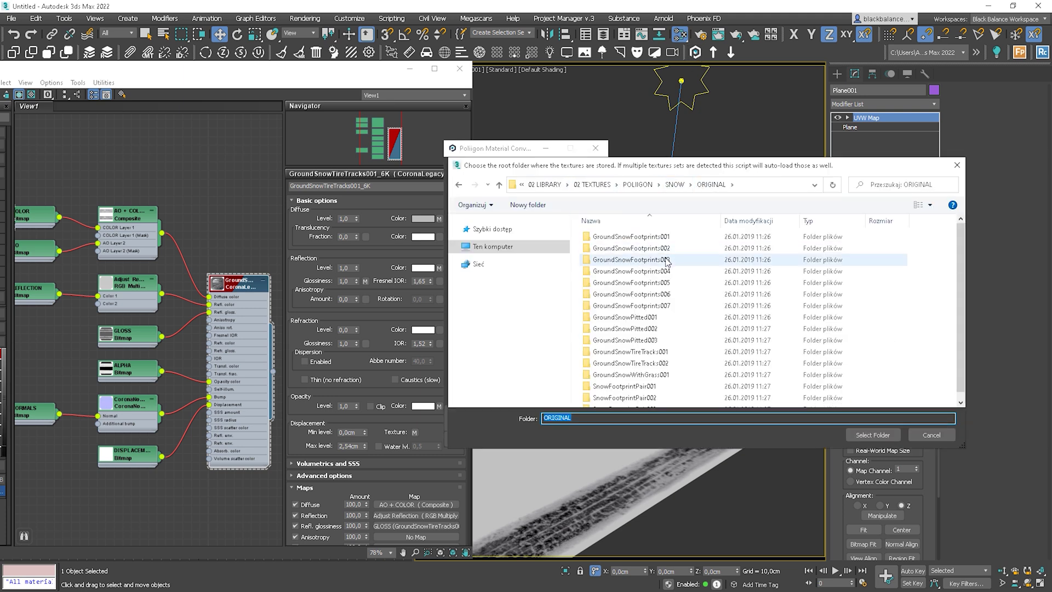
{"action": "double_click", "coordinate": [655, 329]}
{"action": "left_click", "coordinate": [875, 435]}
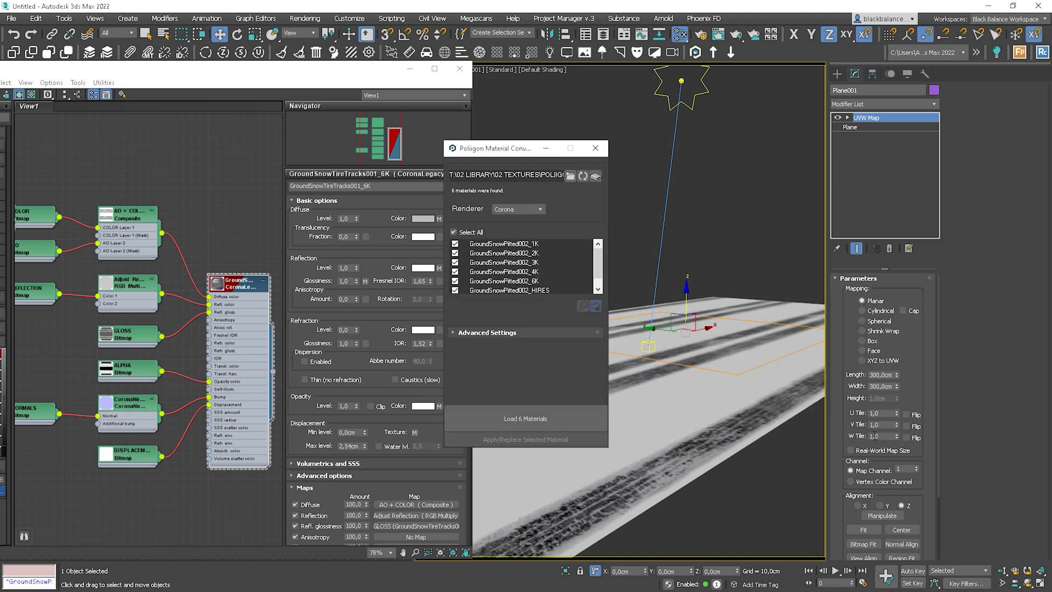
{"action": "left_click", "coordinate": [455, 253]}
{"action": "scroll", "coordinate": [597, 280], "scroll_direction": "down", "scroll_amount": 1}
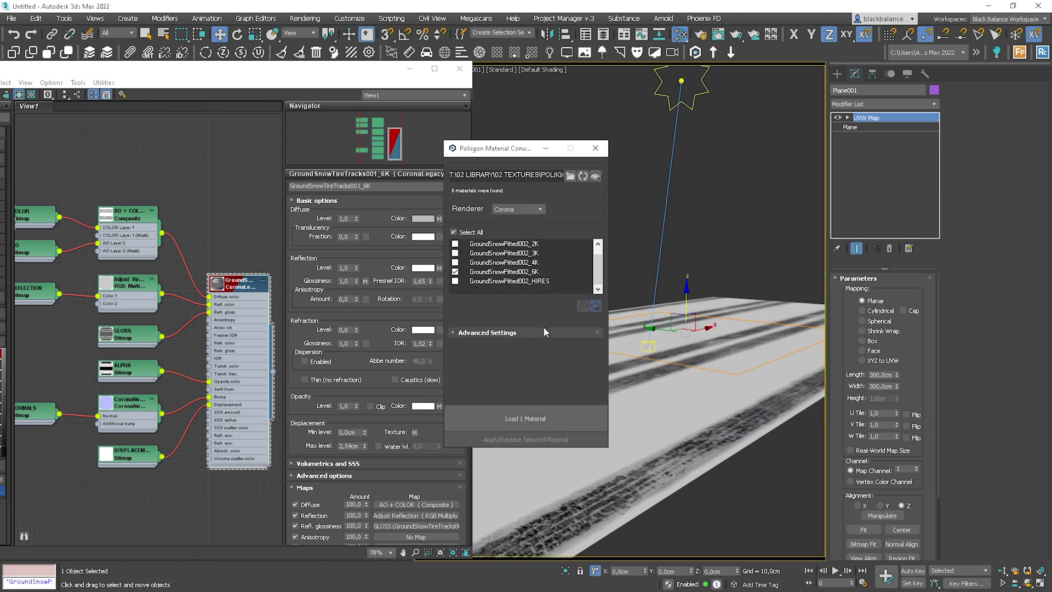
{"action": "left_click", "coordinate": [482, 335]}
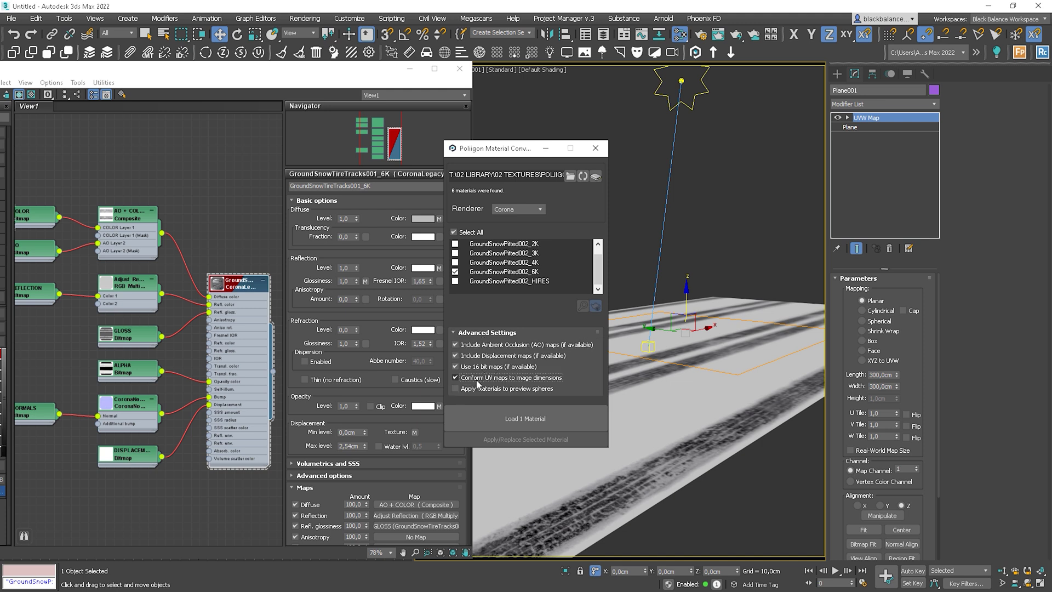
{"action": "left_click", "coordinate": [527, 421]}
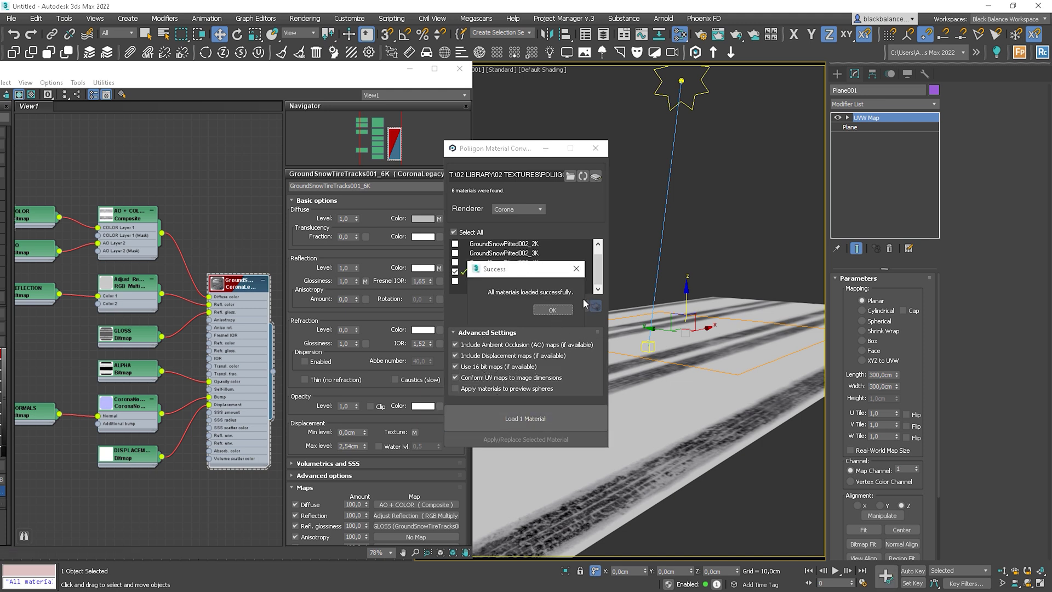
{"action": "left_click", "coordinate": [566, 311]}
{"action": "left_click", "coordinate": [596, 148]}
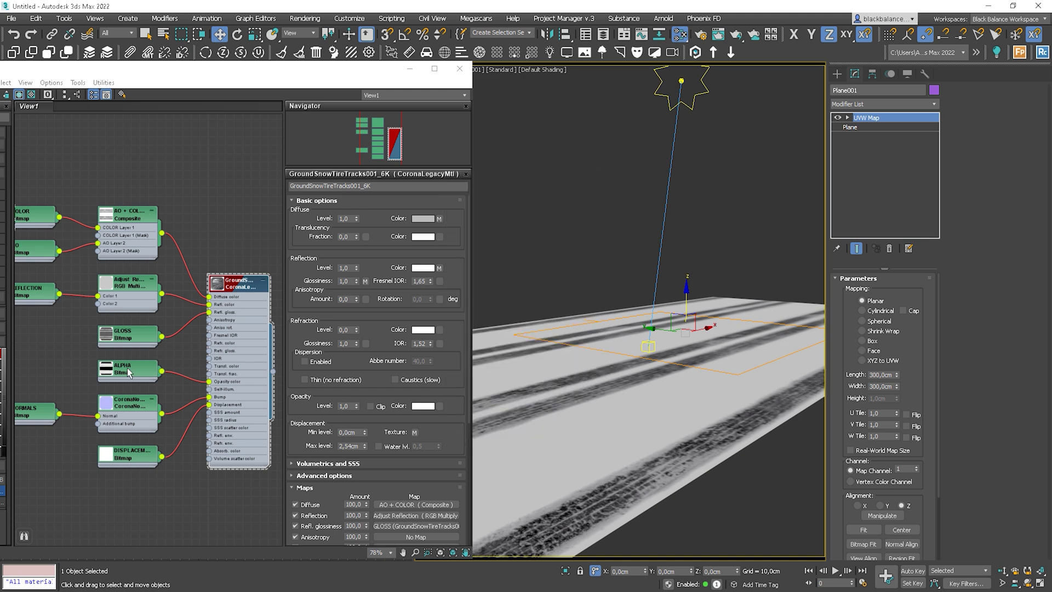
Step: Add GroundSnowPitted002 to the node view, lay out both trees, and open the ALPHA bitmap settings
{"action": "left_click_drag", "start_coordinate": [219, 74], "coordinate": [340, 44]}
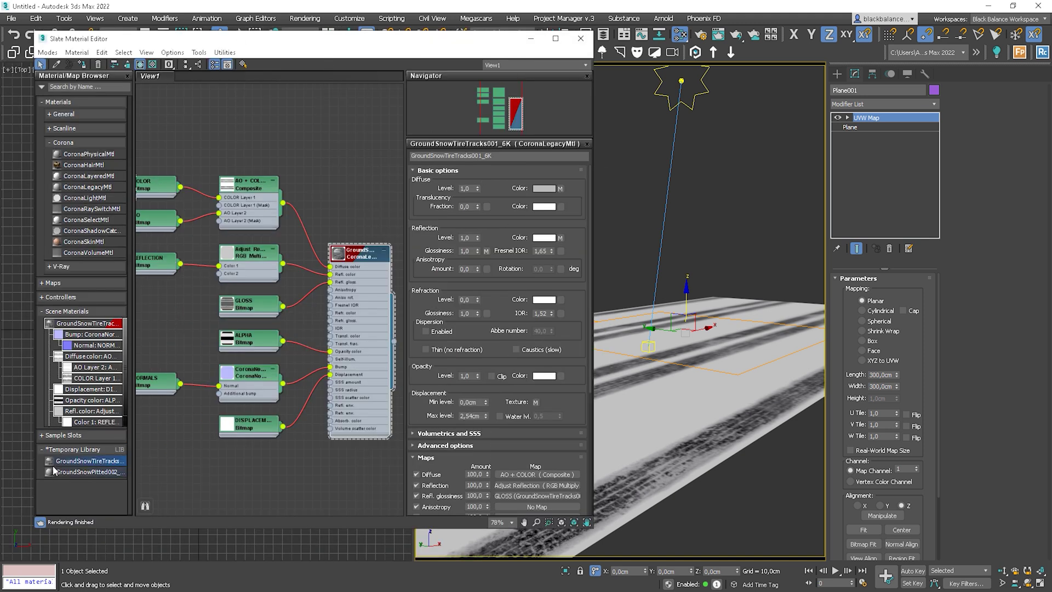
{"action": "left_click_drag", "start_coordinate": [107, 476], "coordinate": [298, 444]}
{"action": "scroll", "coordinate": [318, 336], "scroll_direction": "down", "scroll_amount": 2}
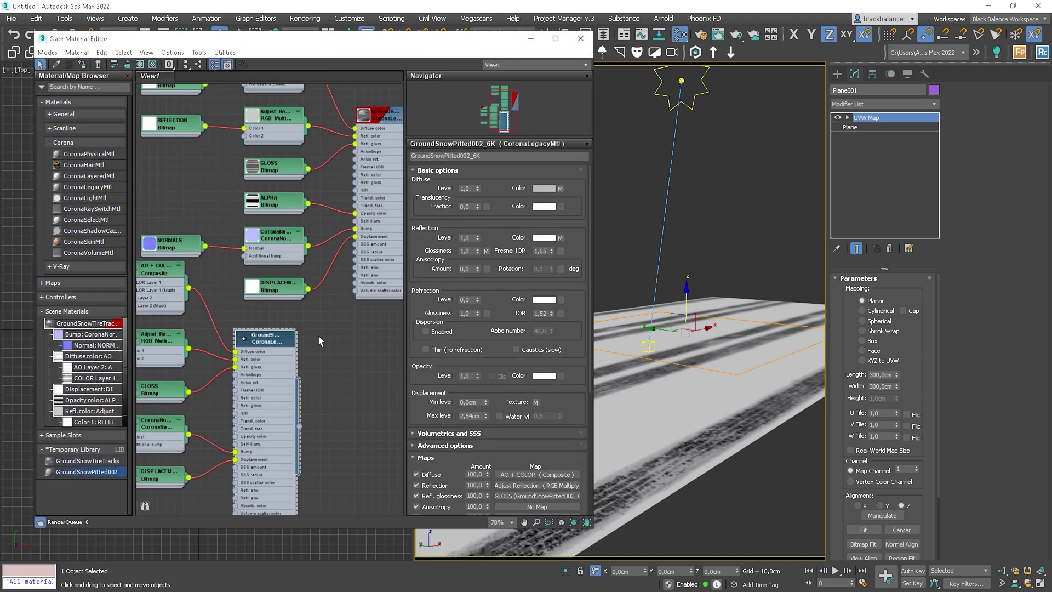
{"action": "left_click", "coordinate": [114, 65]}
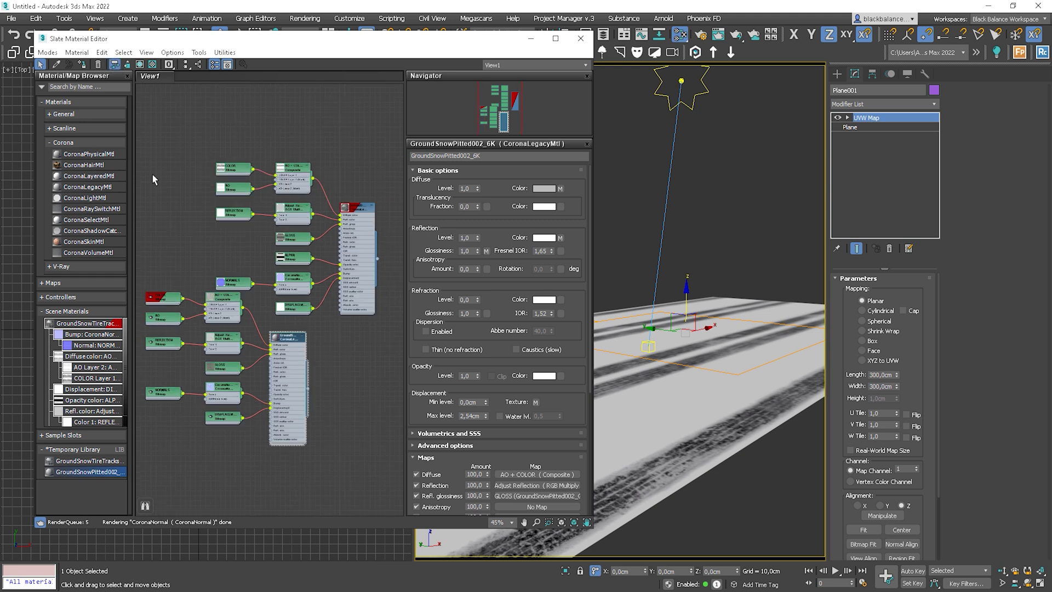
{"action": "scroll", "coordinate": [367, 383], "scroll_direction": "down", "scroll_amount": 1}
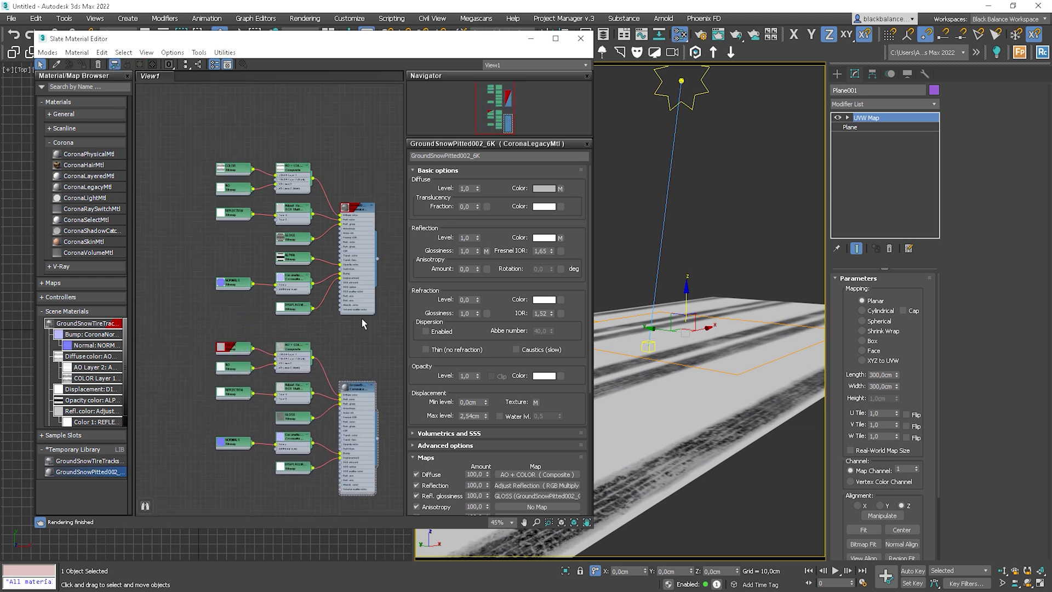
{"action": "scroll", "coordinate": [300, 253], "scroll_direction": "up", "scroll_amount": 3}
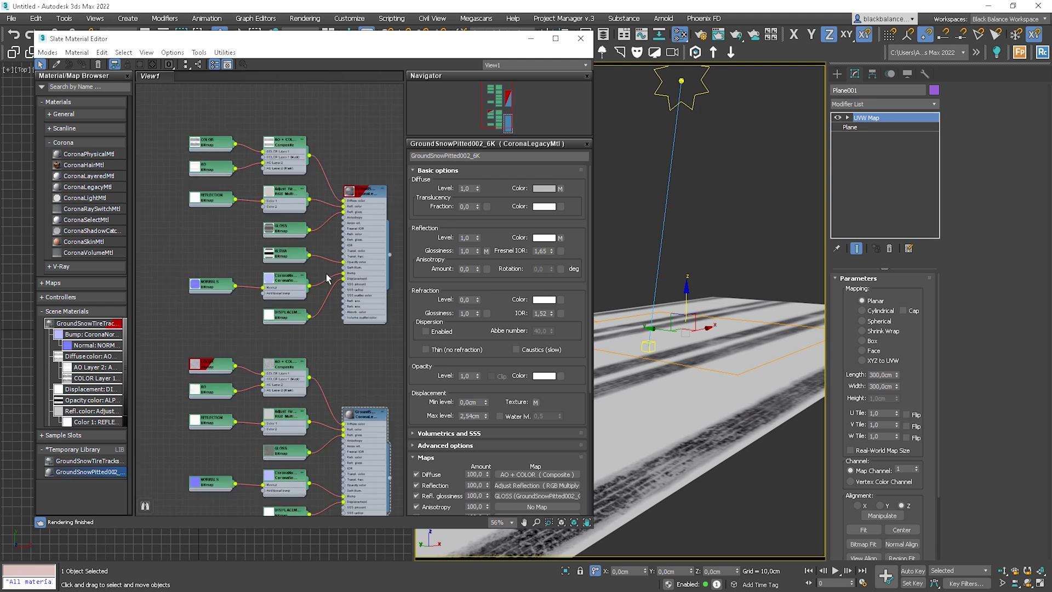
{"action": "double_click", "coordinate": [269, 249]}
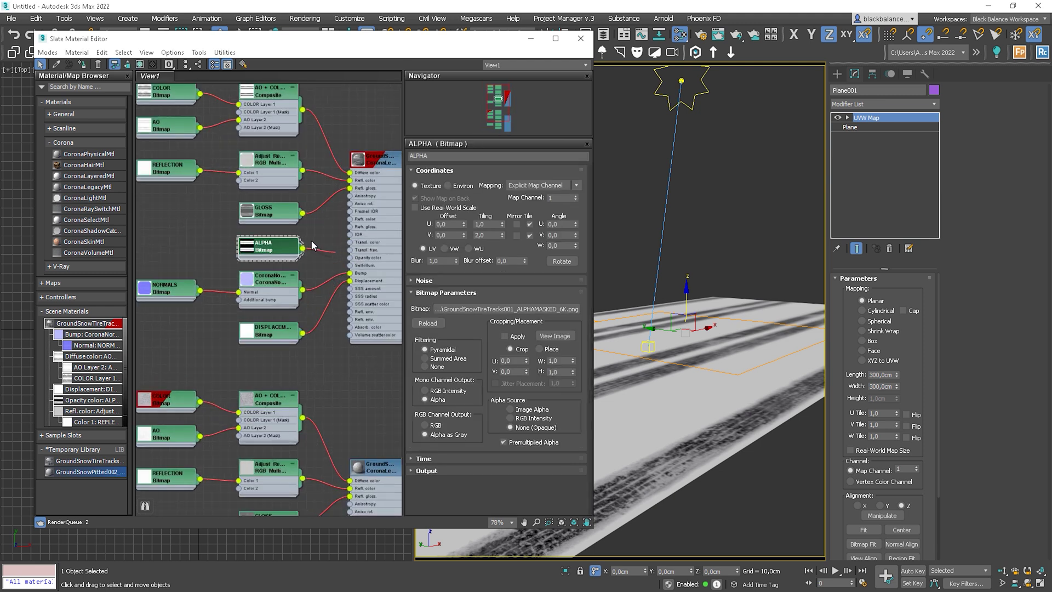
{"action": "scroll", "coordinate": [313, 247], "scroll_direction": "down", "scroll_amount": 3}
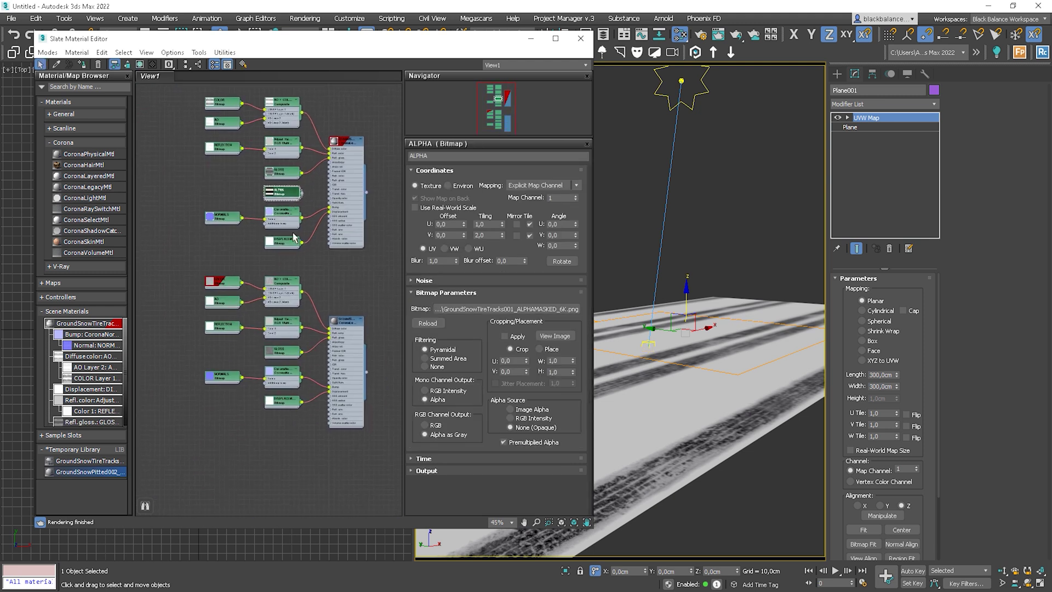
{"action": "middle_click_drag", "start_coordinate": [295, 238], "coordinate": [216, 253]}
Step: Add an empty CoronaLayeredMtl node, Material #25, to the node view
{"action": "right_click", "coordinate": [363, 216]}
{"action": "mouse_move", "coordinate": [427, 224]}
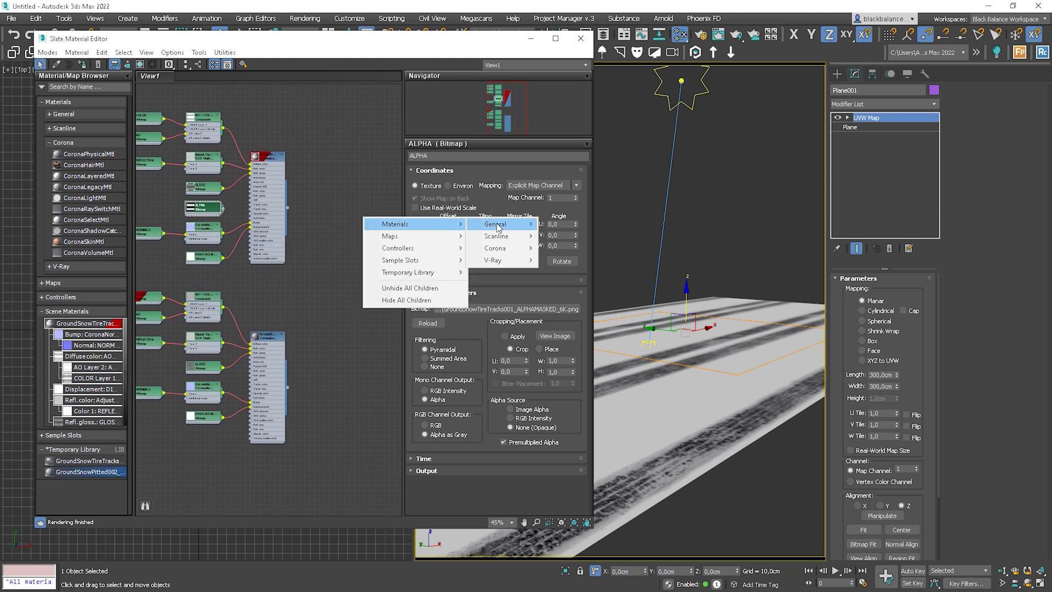
{"action": "mouse_move", "coordinate": [495, 247]}
{"action": "left_click", "coordinate": [559, 272]}
{"action": "scroll", "coordinate": [358, 218], "scroll_direction": "up", "scroll_amount": 3}
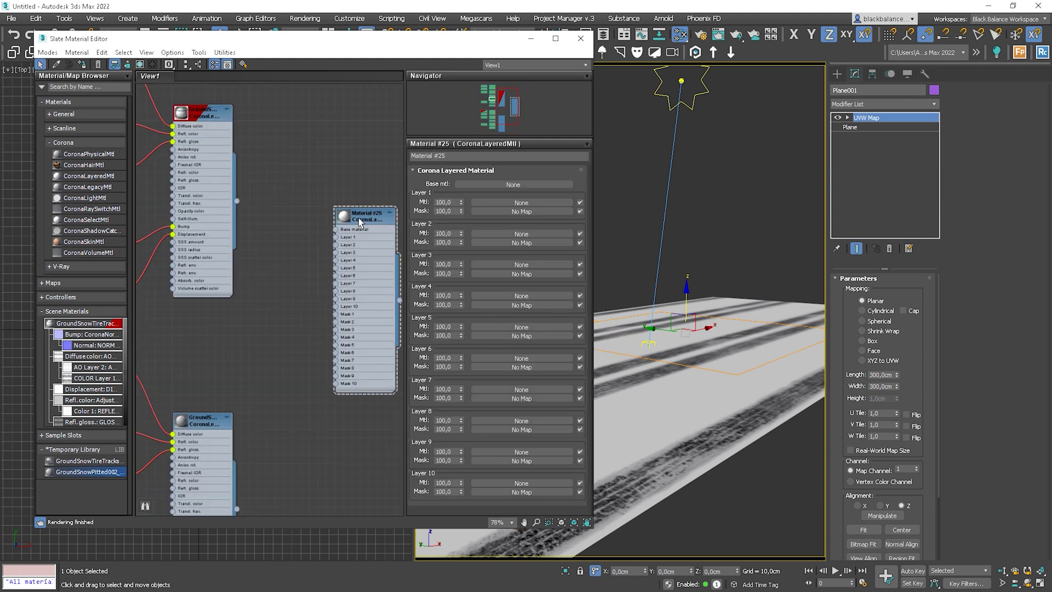
{"action": "scroll", "coordinate": [359, 218], "scroll_direction": "up", "scroll_amount": 1}
{"action": "middle_click_drag", "start_coordinate": [362, 225], "coordinate": [233, 212]}
{"action": "right_click", "coordinate": [329, 223]}
{"action": "mouse_move", "coordinate": [369, 236]}
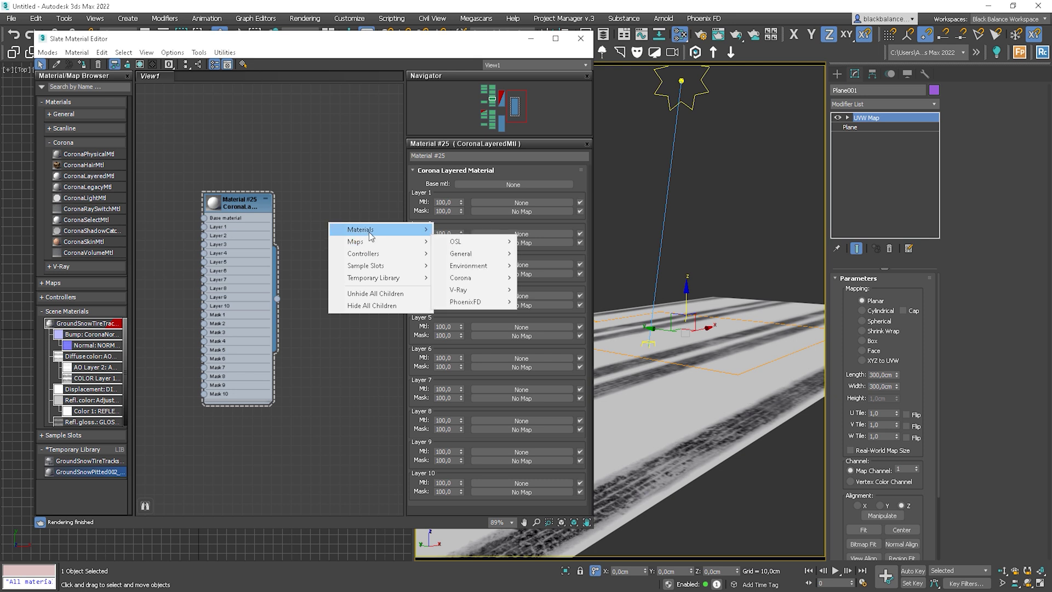
{"action": "mouse_move", "coordinate": [466, 266]}
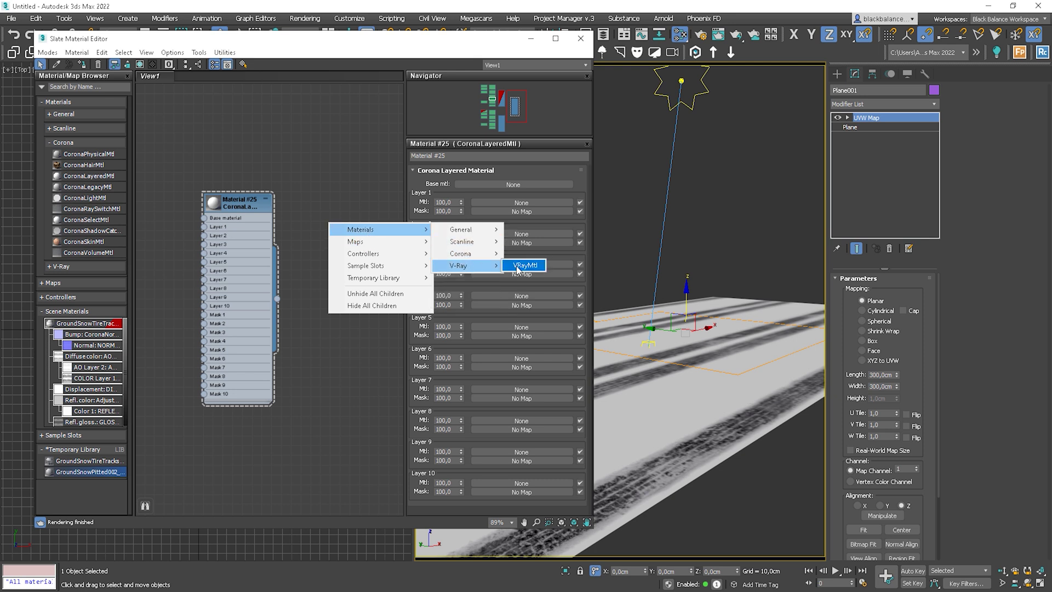
{"action": "key", "text": "Escape"}
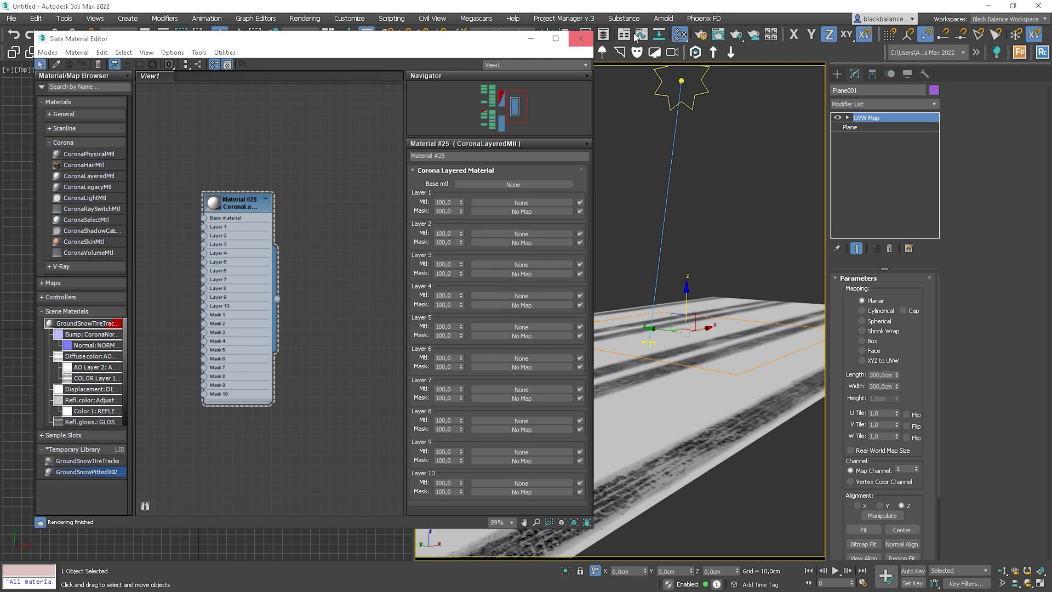
Step: Switch the renderer to V-Ray 5, then add and delete a VRayBlendMtl node
{"action": "left_click", "coordinate": [698, 35]}
{"action": "left_click", "coordinate": [688, 141]}
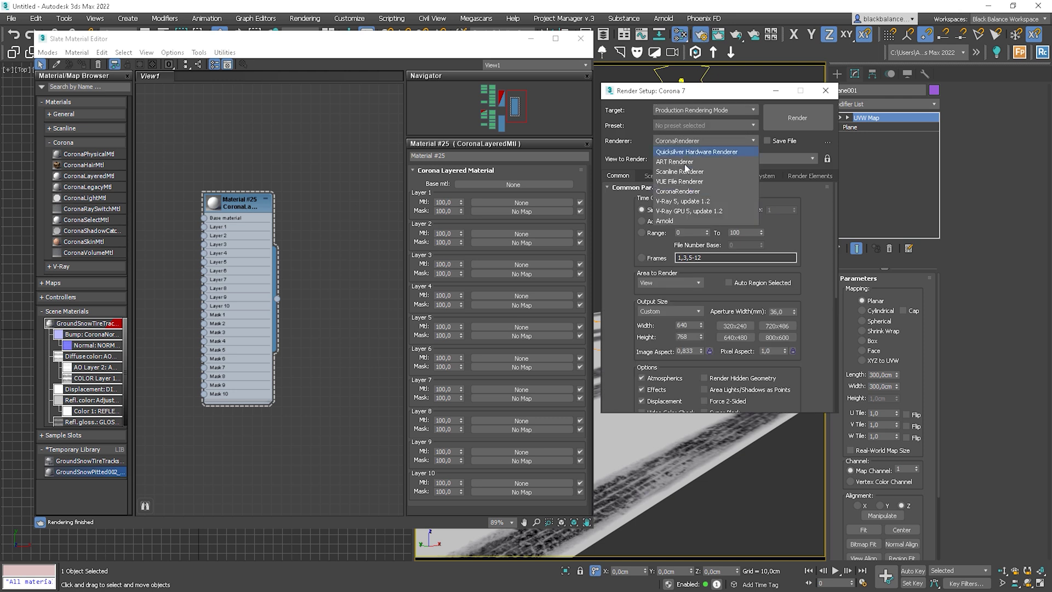
{"action": "left_click", "coordinate": [685, 201]}
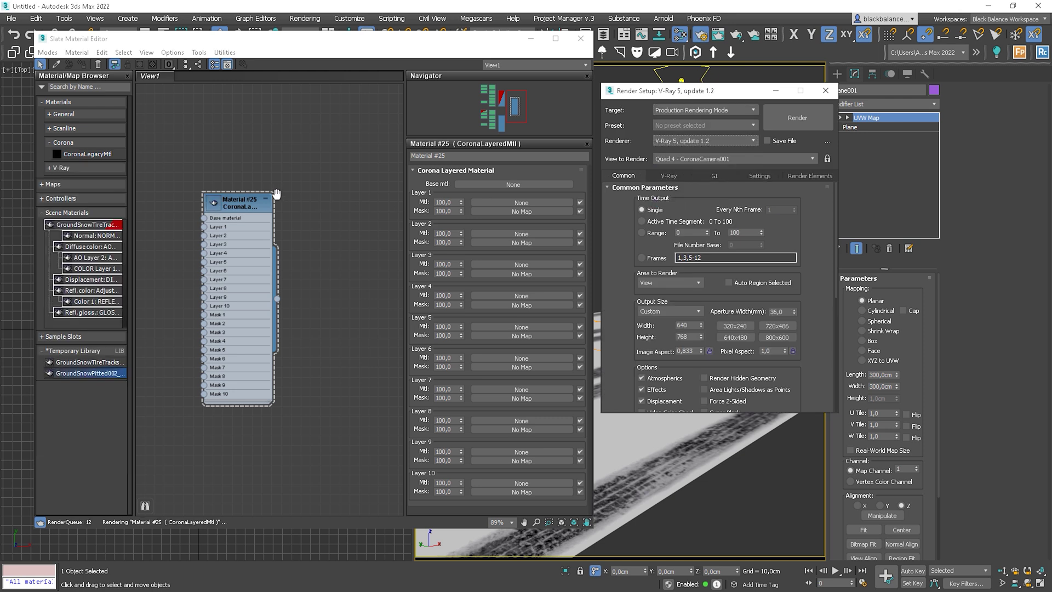
{"action": "right_click", "coordinate": [261, 195]}
{"action": "mouse_move", "coordinate": [306, 201]}
{"action": "mouse_move", "coordinate": [420, 241]}
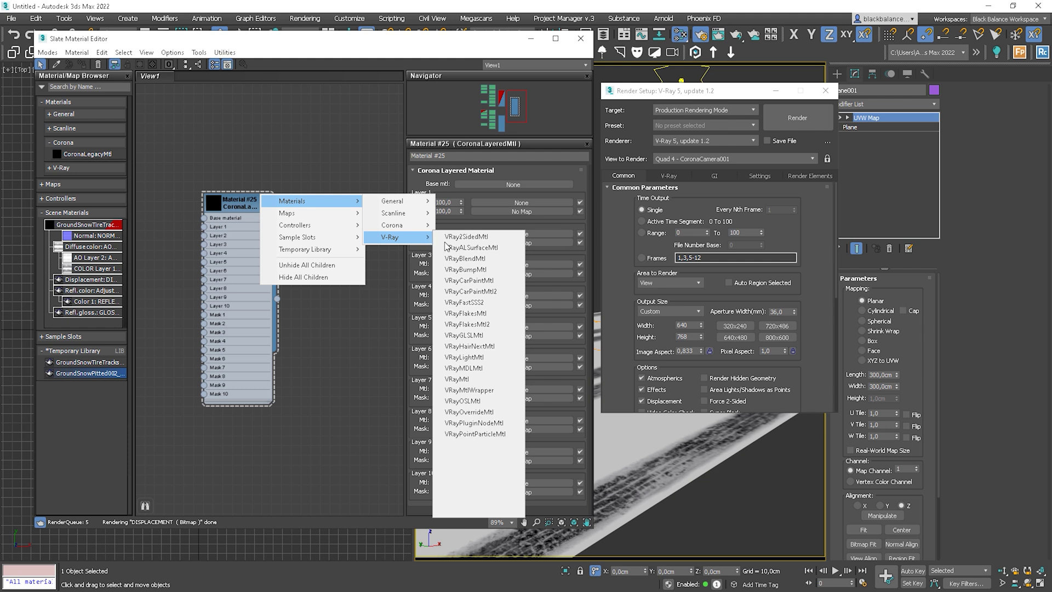
{"action": "left_click", "coordinate": [468, 259]}
{"action": "left_click_drag", "start_coordinate": [253, 202], "coordinate": [331, 222]}
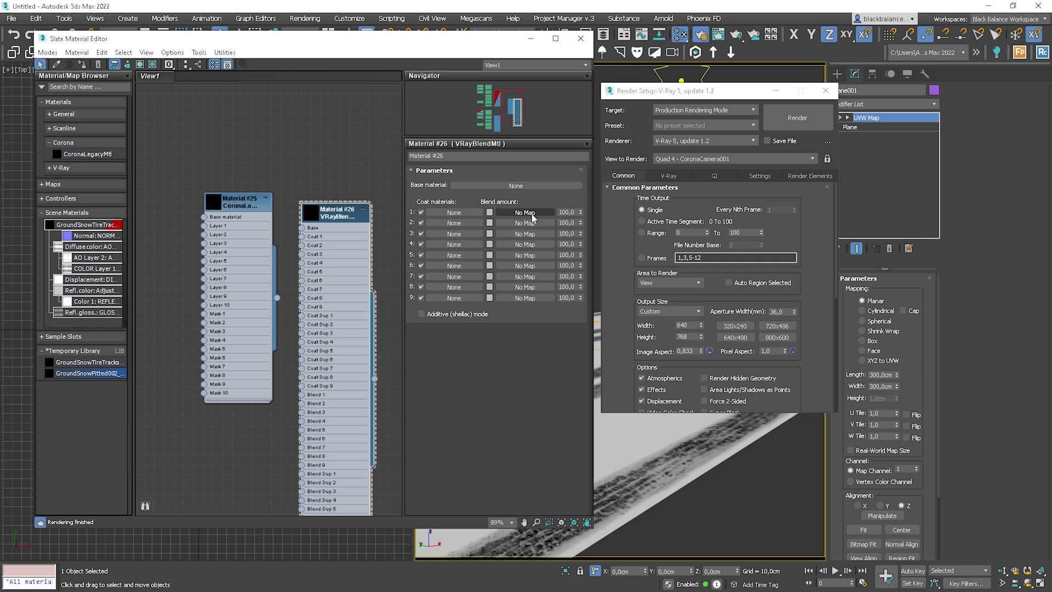
{"action": "key", "text": "Delete"}
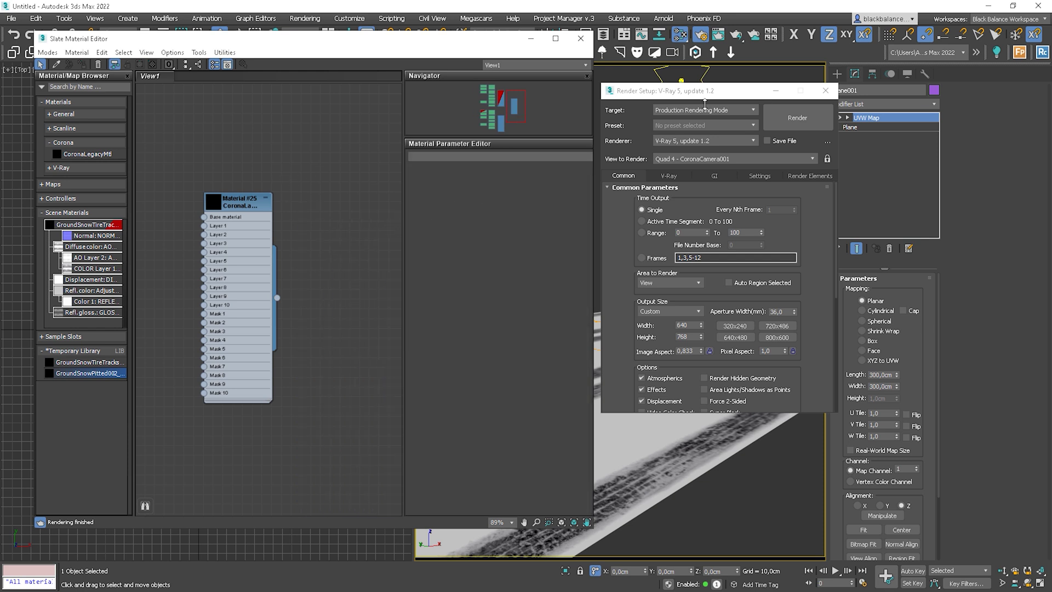
{"action": "left_click", "coordinate": [710, 141]}
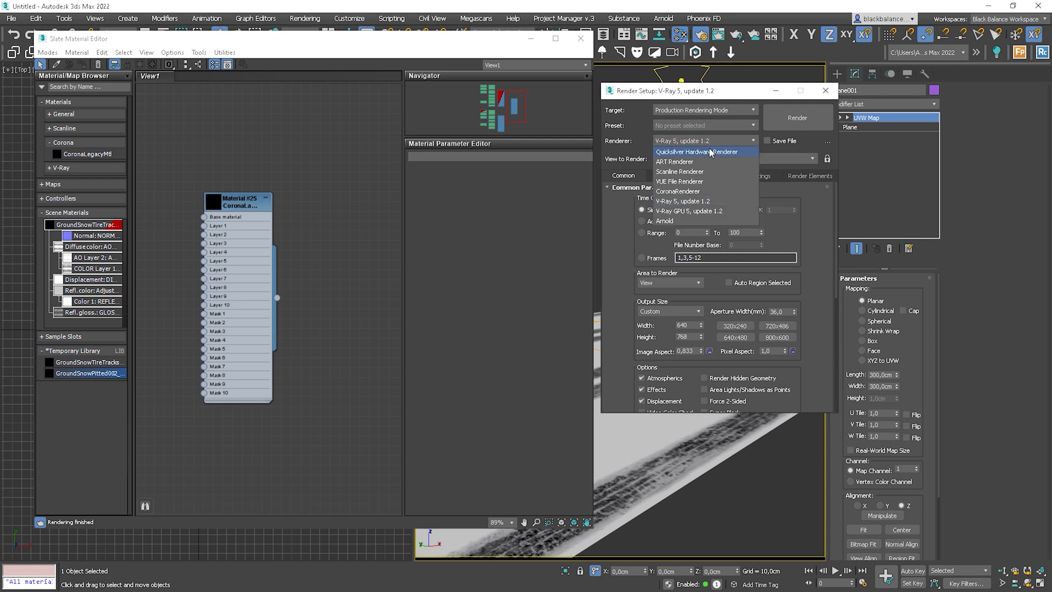
Step: Restore CoronaRenderer and wire the tire-track snow material into Material #25's Base
{"action": "left_click", "coordinate": [699, 191]}
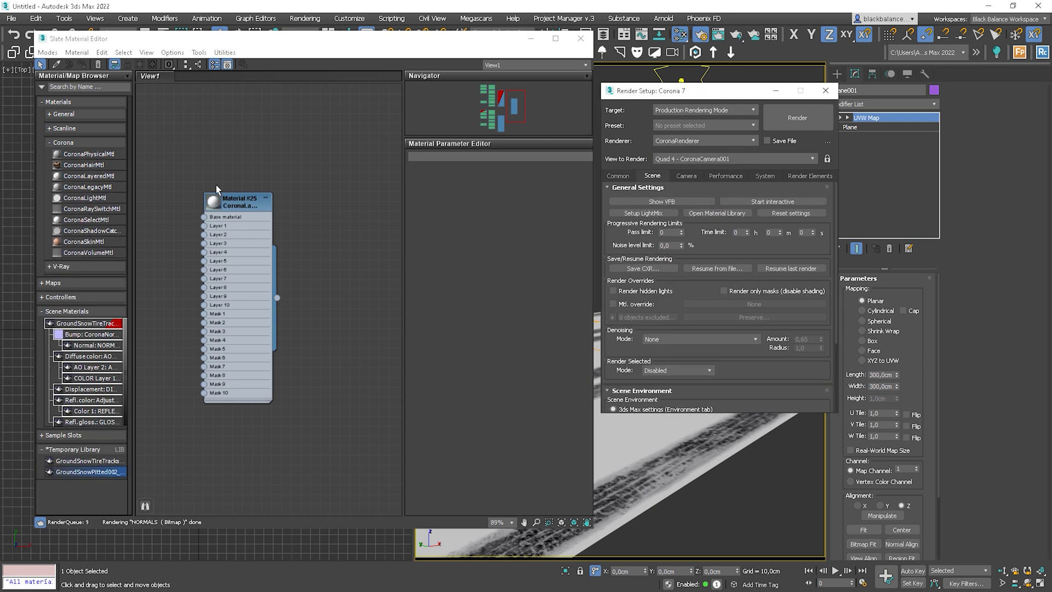
{"action": "middle_click_drag", "start_coordinate": [196, 189], "coordinate": [297, 228]}
{"action": "scroll", "coordinate": [285, 229], "scroll_direction": "down", "scroll_amount": 3}
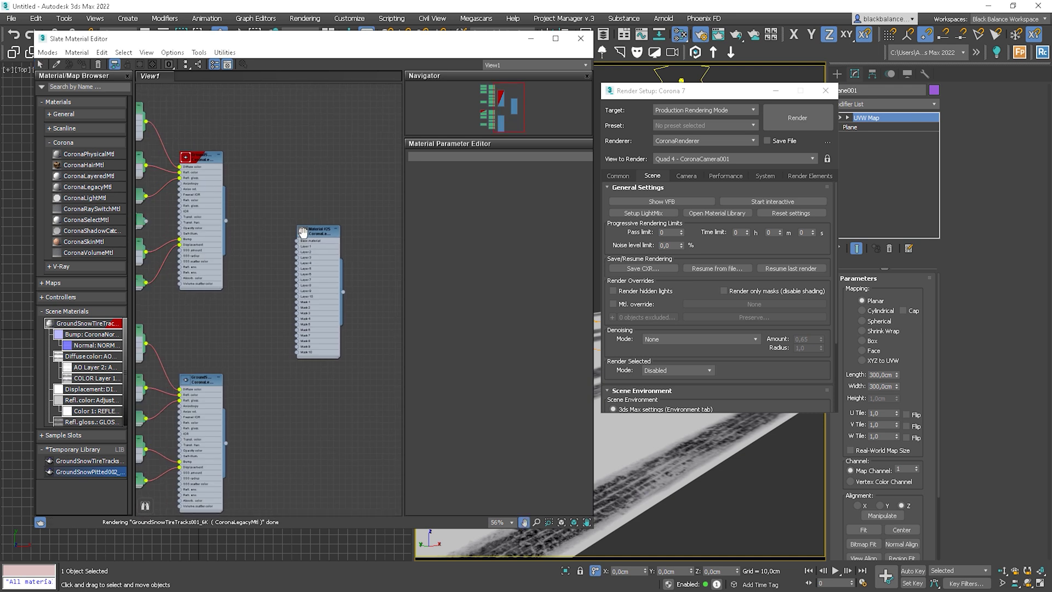
{"action": "left_click_drag", "start_coordinate": [275, 231], "coordinate": [359, 256]}
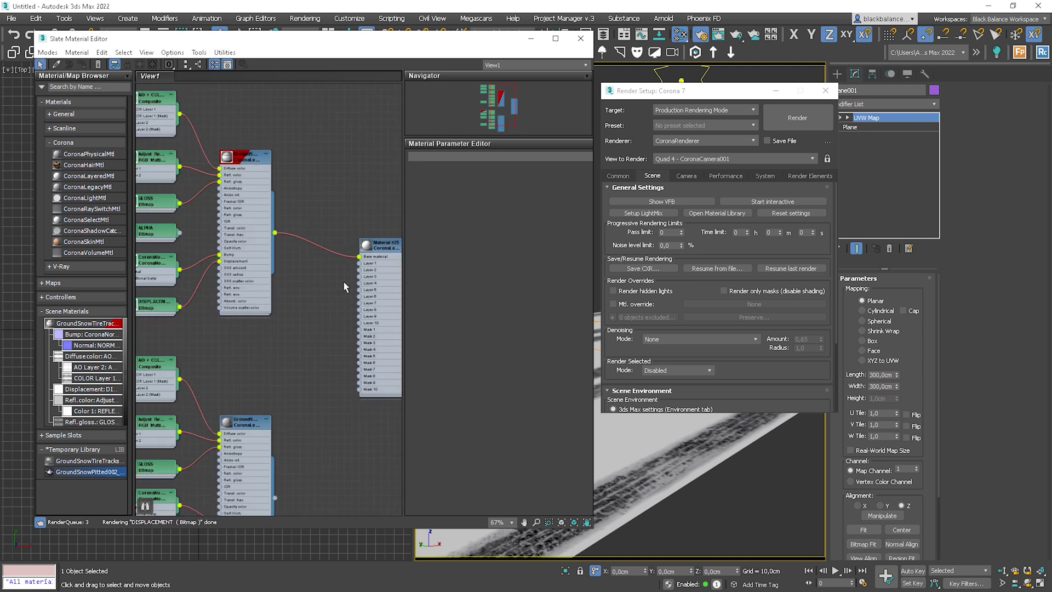
{"action": "middle_click_drag", "start_coordinate": [187, 258], "coordinate": [207, 204]}
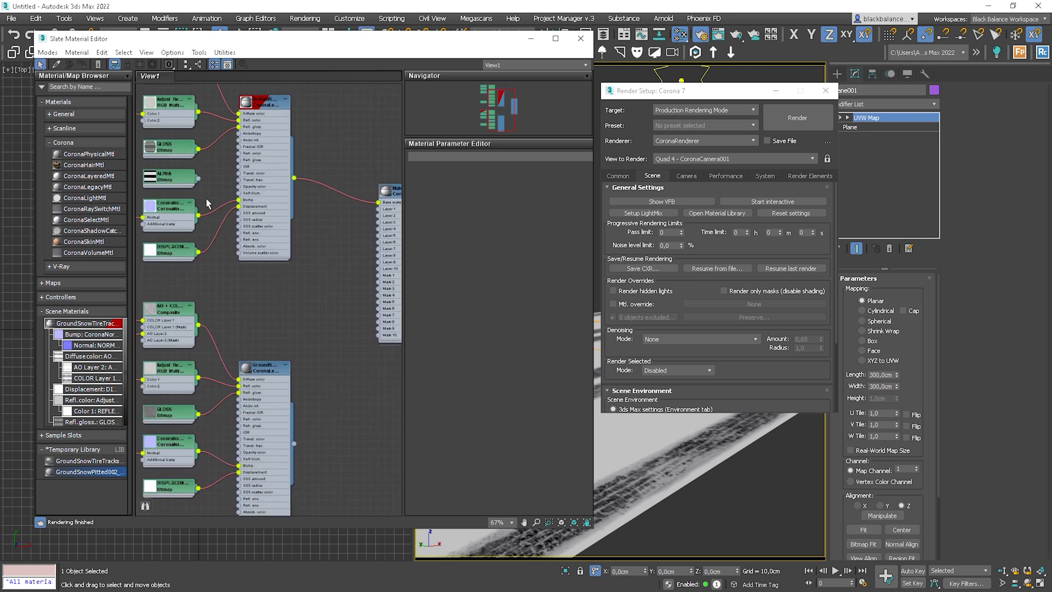
{"action": "scroll", "coordinate": [206, 203], "scroll_direction": "down", "scroll_amount": 2}
Step: Connect pitted snow to Layer 1 with the ALPHA mask and apply Material #25 to the plane
{"action": "left_click_drag", "start_coordinate": [198, 185], "coordinate": [276, 297]}
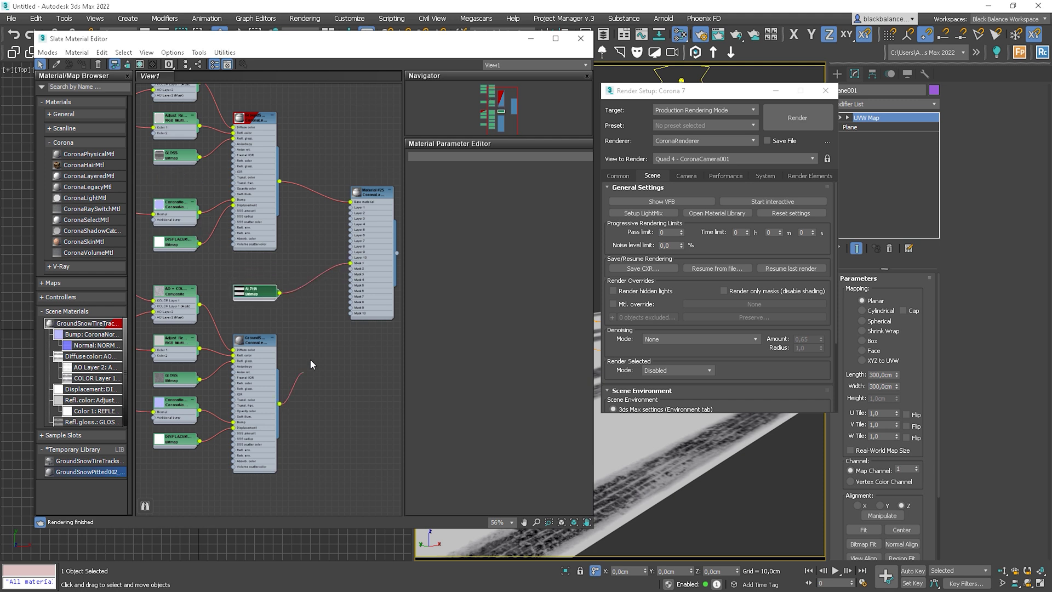
{"action": "left_click_drag", "start_coordinate": [352, 209], "coordinate": [350, 207]}
{"action": "middle_click_drag", "start_coordinate": [198, 303], "coordinate": [136, 278]}
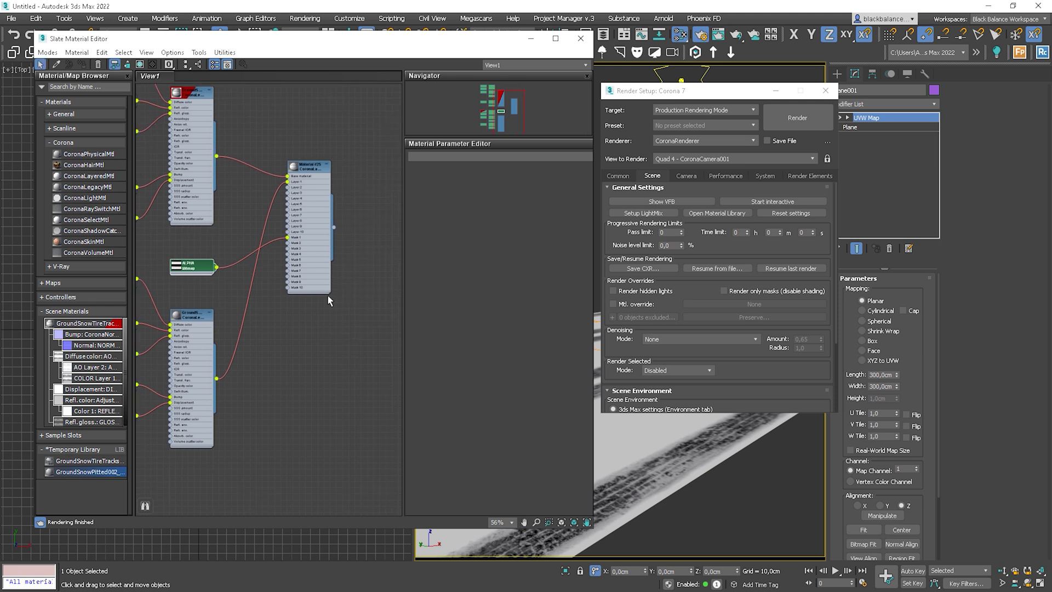
{"action": "left_click_drag", "start_coordinate": [633, 444], "coordinate": [633, 444]}
{"action": "right_click", "coordinate": [639, 433]}
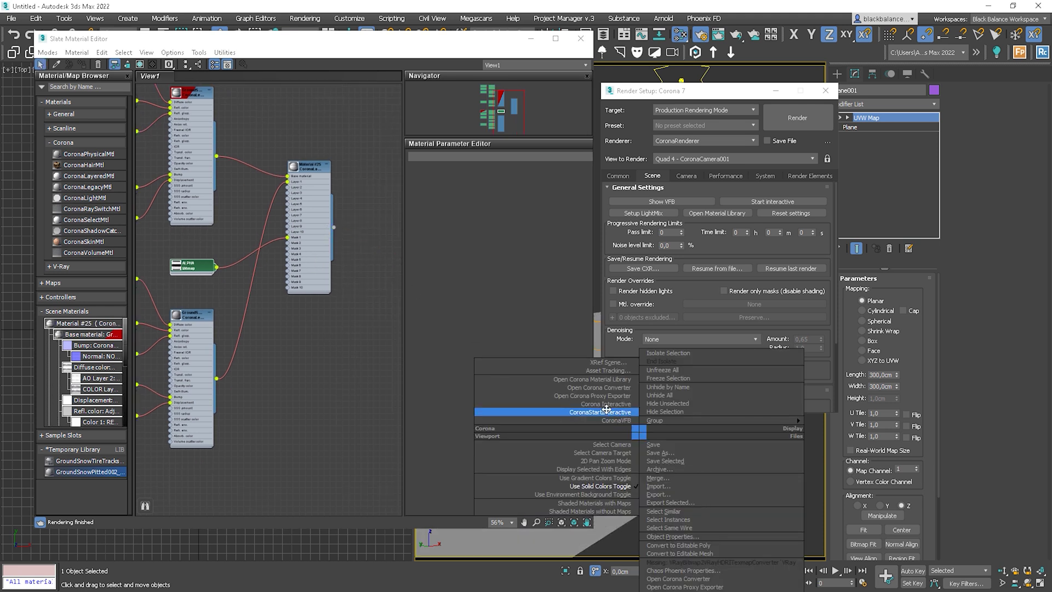
Step: Start the interactive Corona render, invert the ALPHA bitmap's output, and zoom into the render
{"action": "left_click", "coordinate": [606, 412]}
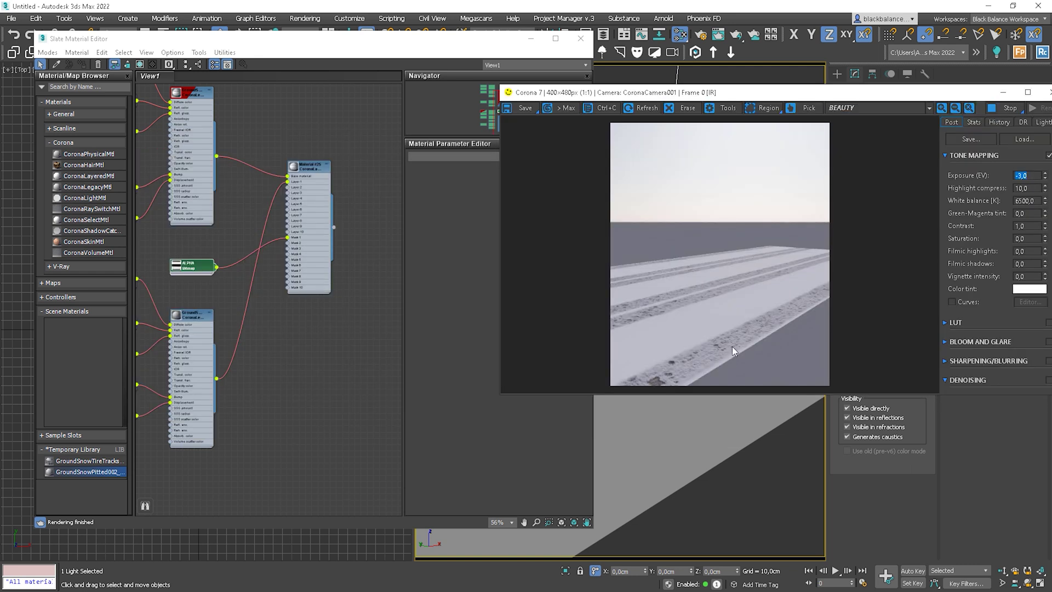
{"action": "left_click", "coordinate": [237, 211]}
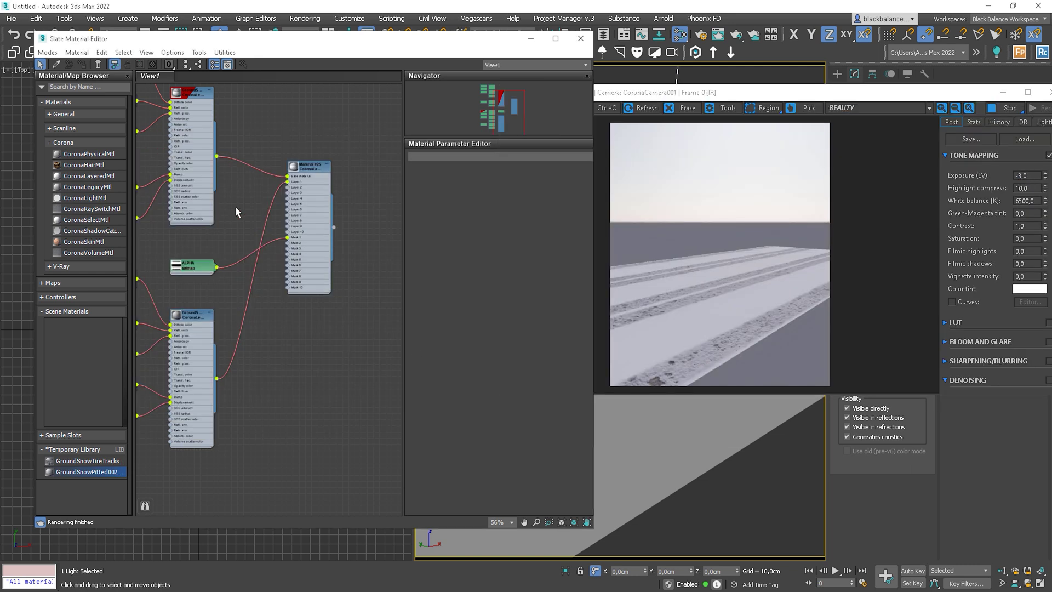
{"action": "double_click", "coordinate": [183, 269]}
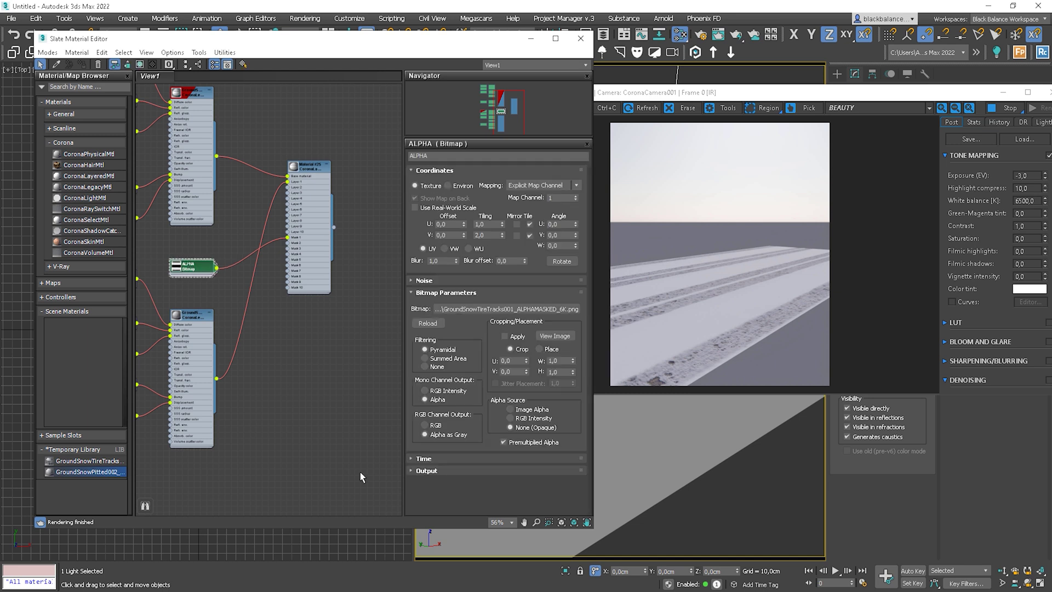
{"action": "left_click", "coordinate": [426, 471]}
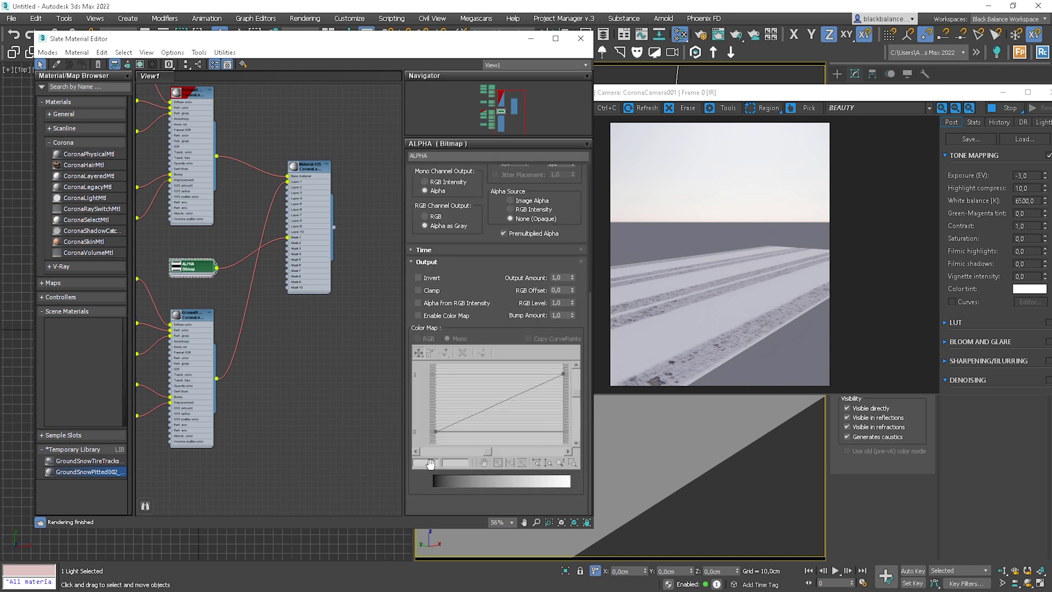
{"action": "left_click", "coordinate": [430, 278]}
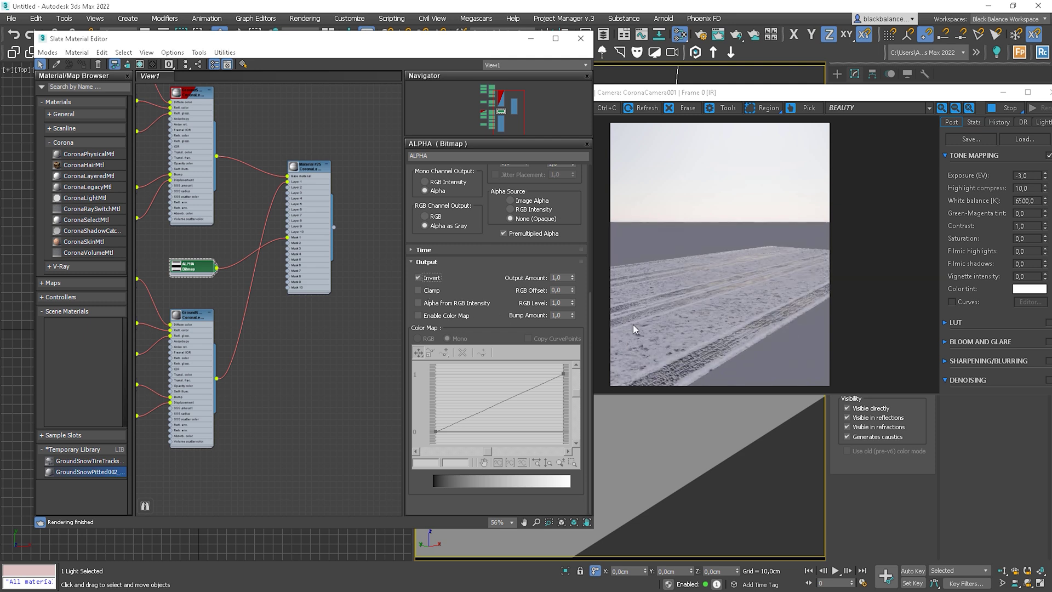
{"action": "left_click", "coordinate": [792, 328]}
{"action": "scroll", "coordinate": [734, 336], "scroll_direction": "up", "scroll_amount": 2}
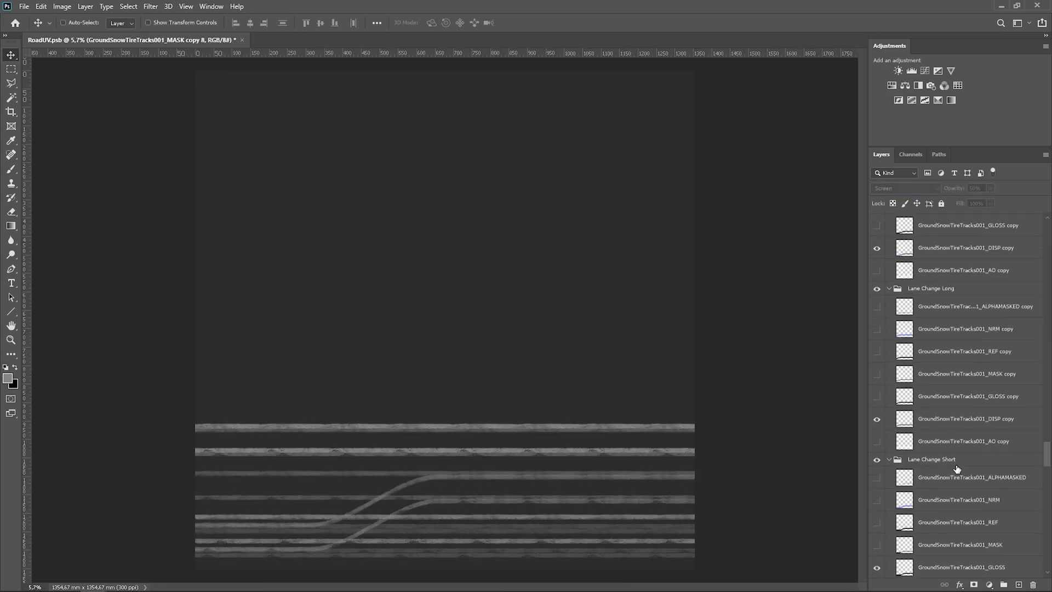
Step: Zoom the RoadUV.psb layout in Photoshop to inspect the tire-track displacement layers
{"action": "scroll", "coordinate": [956, 469], "scroll_direction": "up", "scroll_amount": 10}
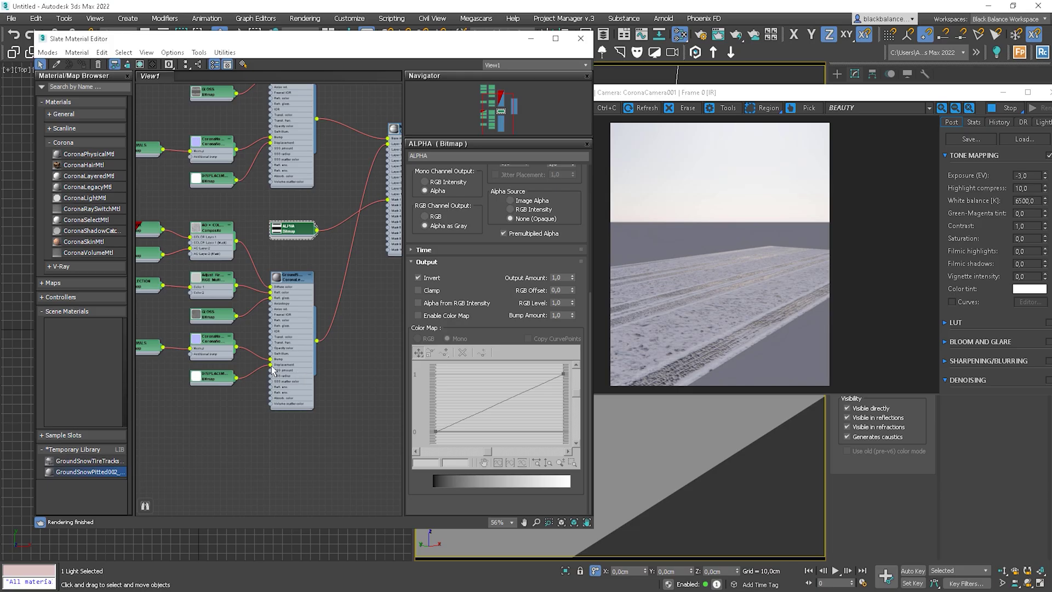
Step: Unwire both DISPLACEMENT bitmaps, then inspect the AO, REFLECTION, NORMALS and DISPLACEMENT map channels
{"action": "left_click_drag", "start_coordinate": [271, 365], "coordinate": [269, 307]}
{"action": "left_click_drag", "start_coordinate": [272, 145], "coordinate": [262, 150]}
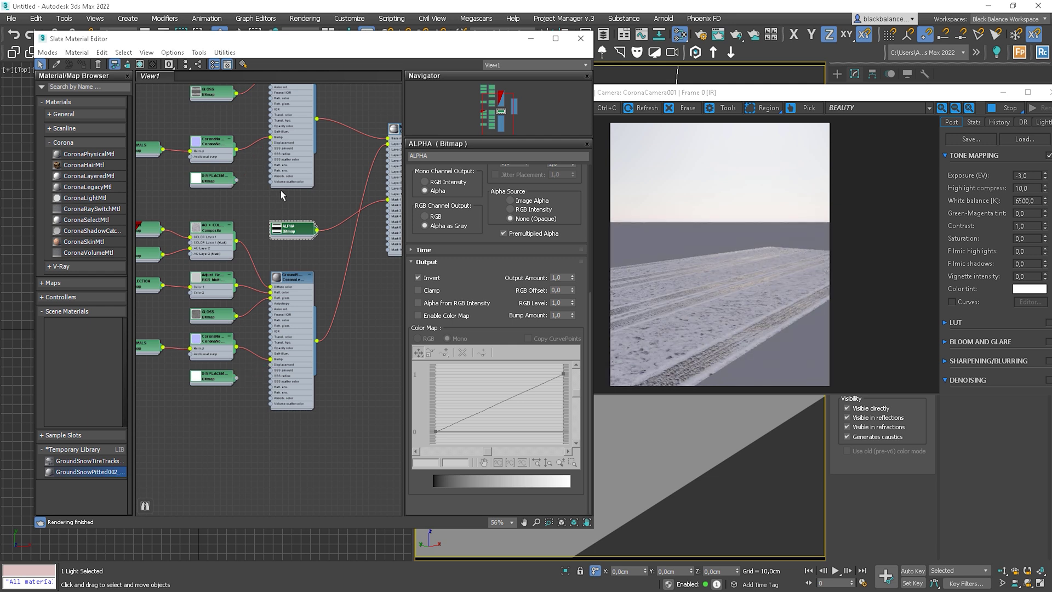
{"action": "middle_click_drag", "start_coordinate": [138, 282], "coordinate": [213, 313]}
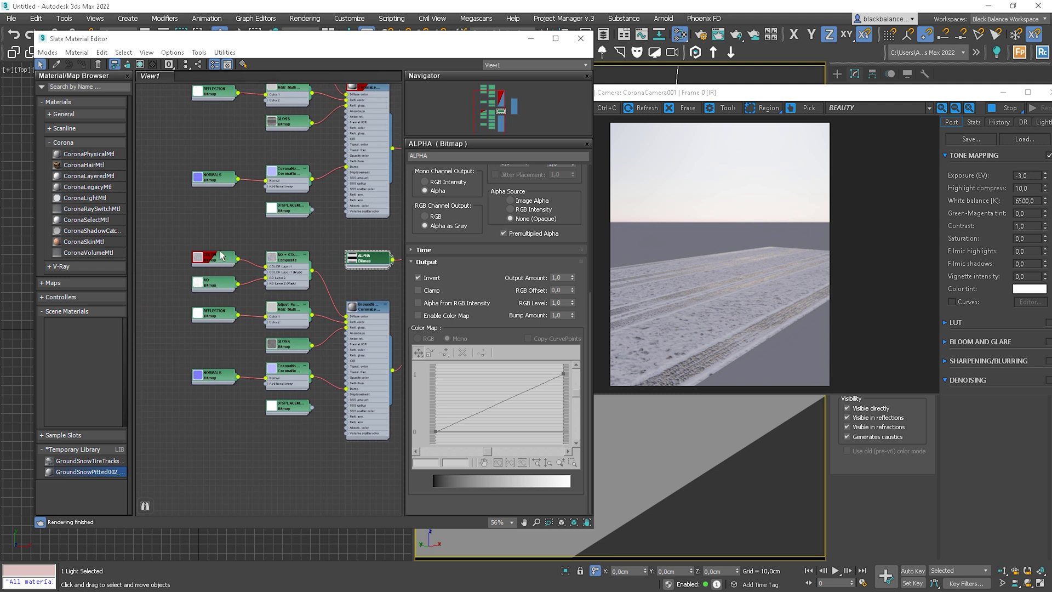
{"action": "left_click", "coordinate": [218, 258]}
{"action": "left_click", "coordinate": [214, 314]}
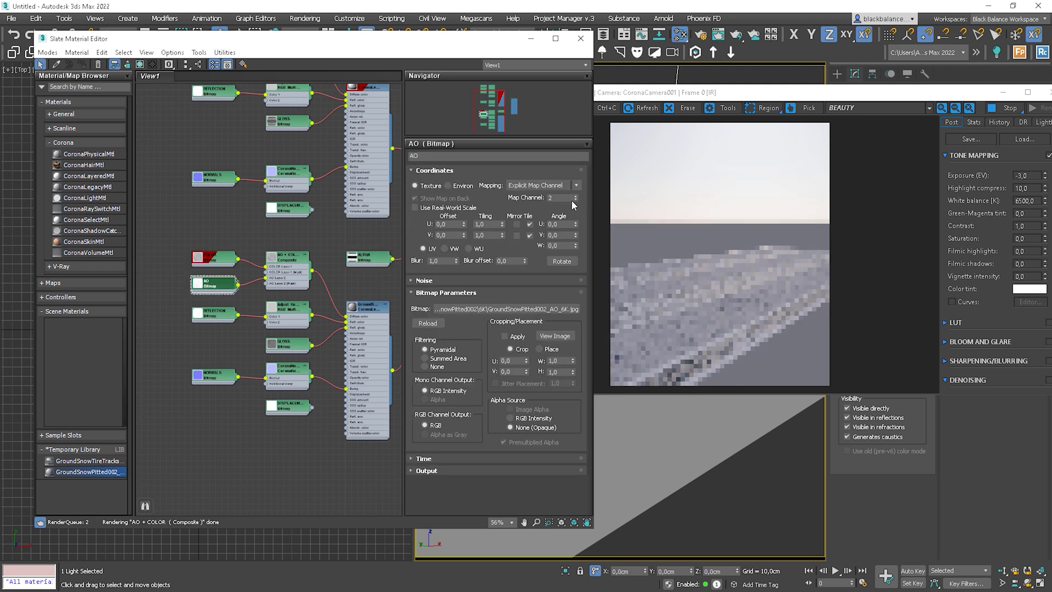
{"action": "left_click", "coordinate": [292, 351]}
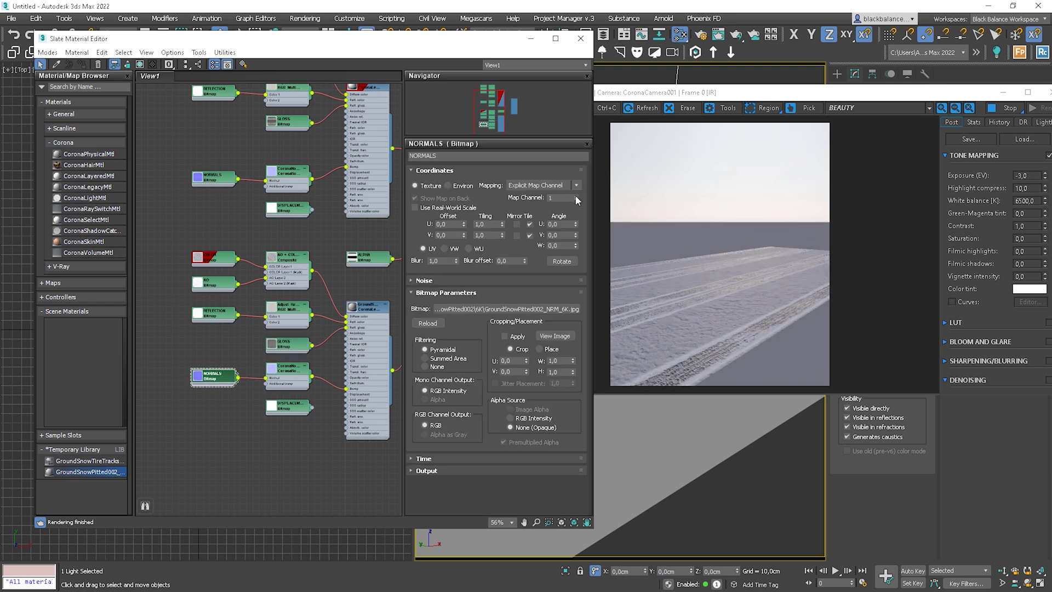
{"action": "left_click", "coordinate": [288, 407]}
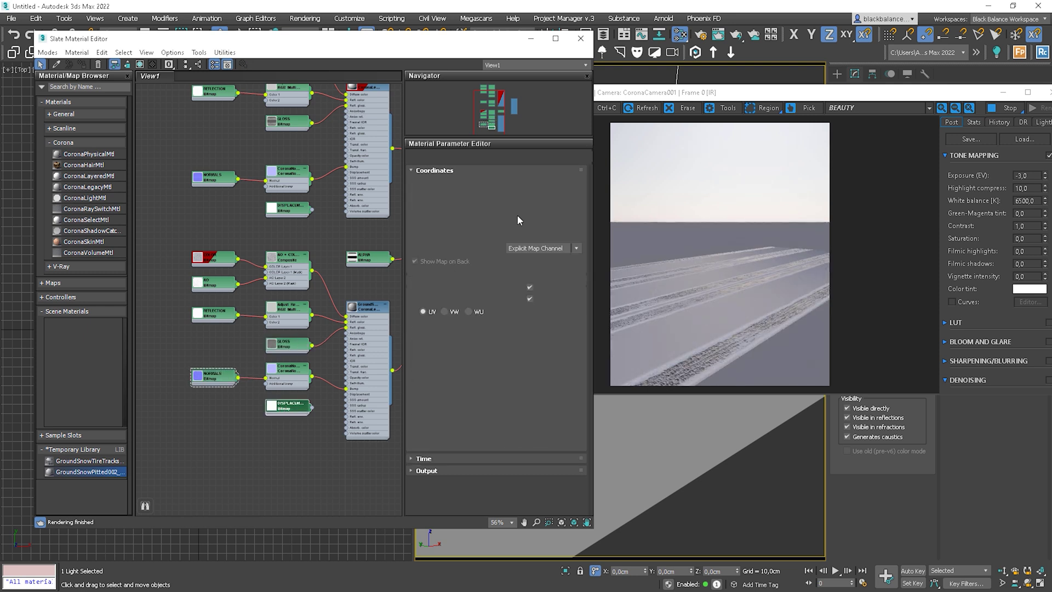
Step: Select Plane001 and copy-paste its UVW Map modifier to stack a second one
{"action": "left_click", "coordinate": [652, 145]}
{"action": "left_click_drag", "start_coordinate": [657, 92], "coordinate": [256, 126]}
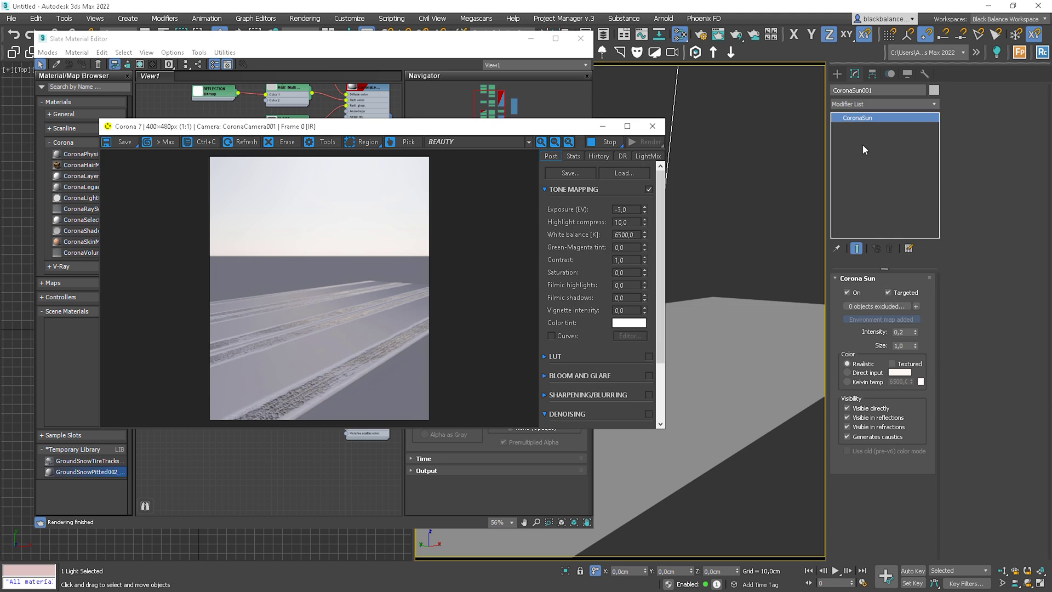
{"action": "left_click", "coordinate": [716, 357]}
{"action": "right_click", "coordinate": [878, 118]}
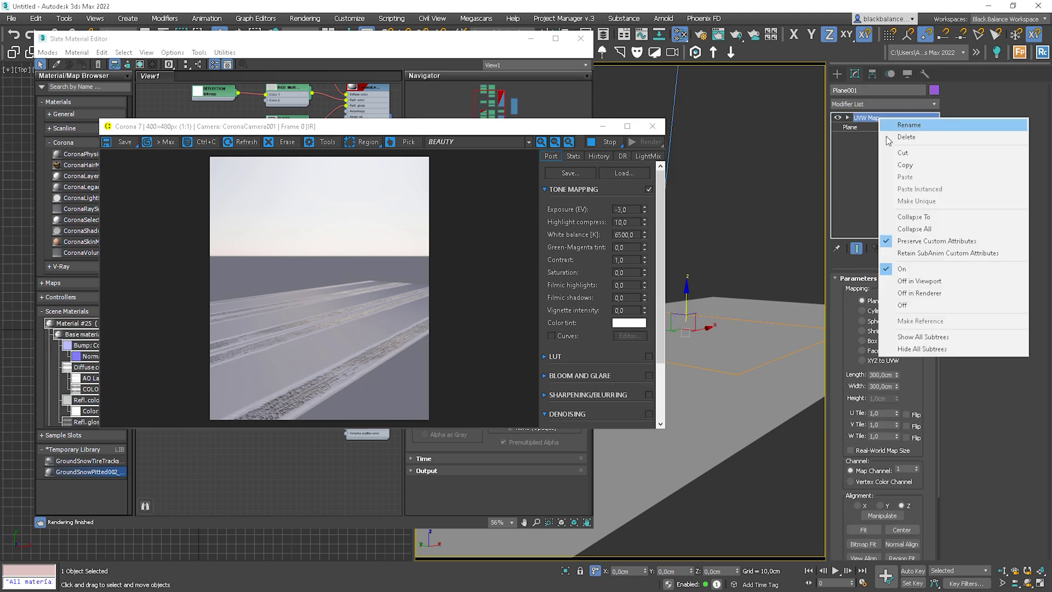
{"action": "left_click", "coordinate": [910, 165]}
{"action": "right_click", "coordinate": [876, 119]}
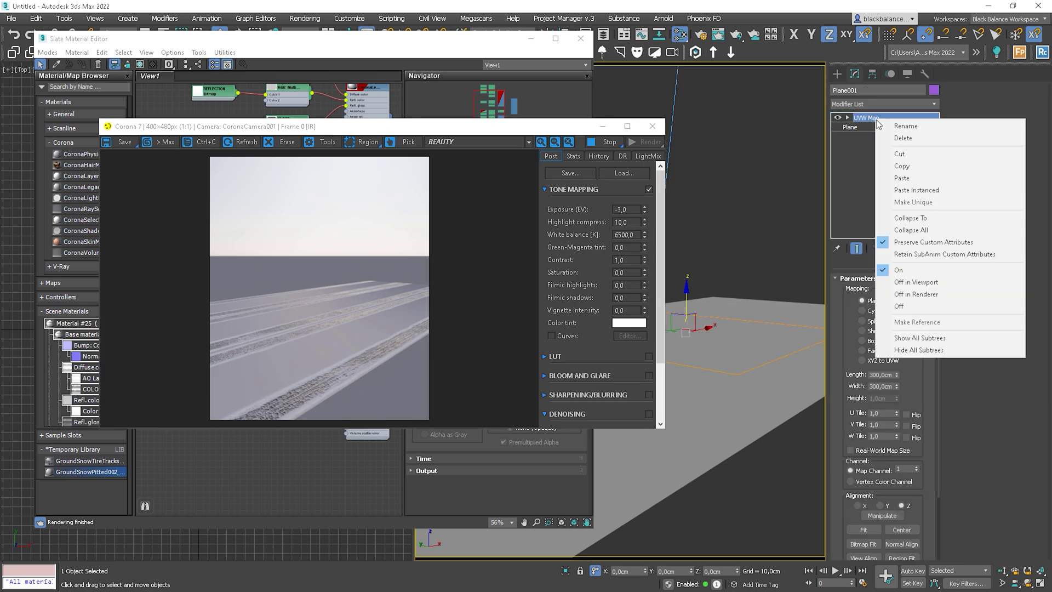
{"action": "left_click", "coordinate": [914, 178]}
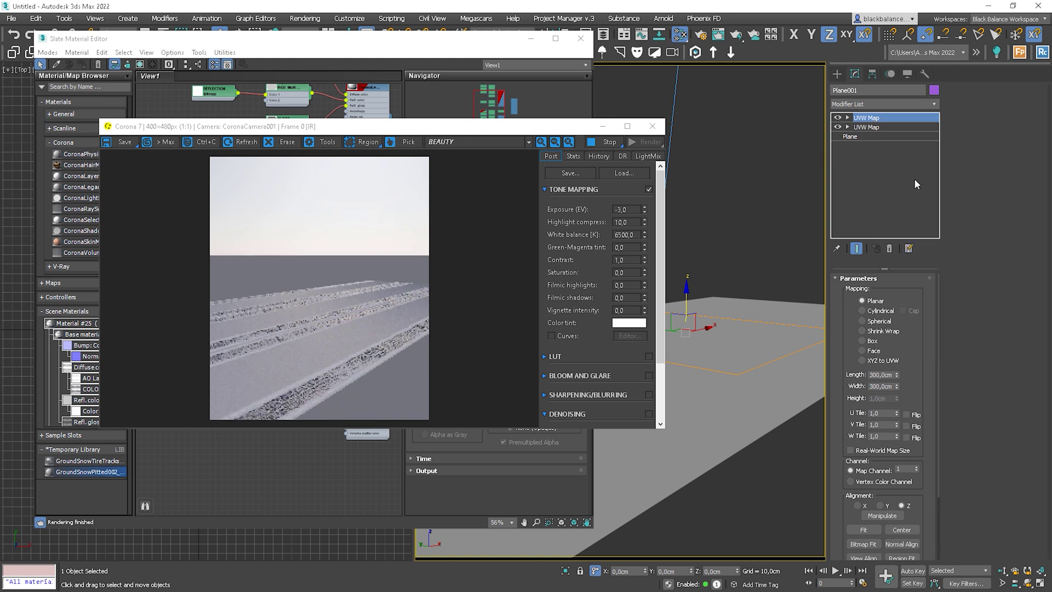
Step: Set the new UVW Map to map channel 2 with 150 cm length and width
{"action": "left_click", "coordinate": [916, 466]}
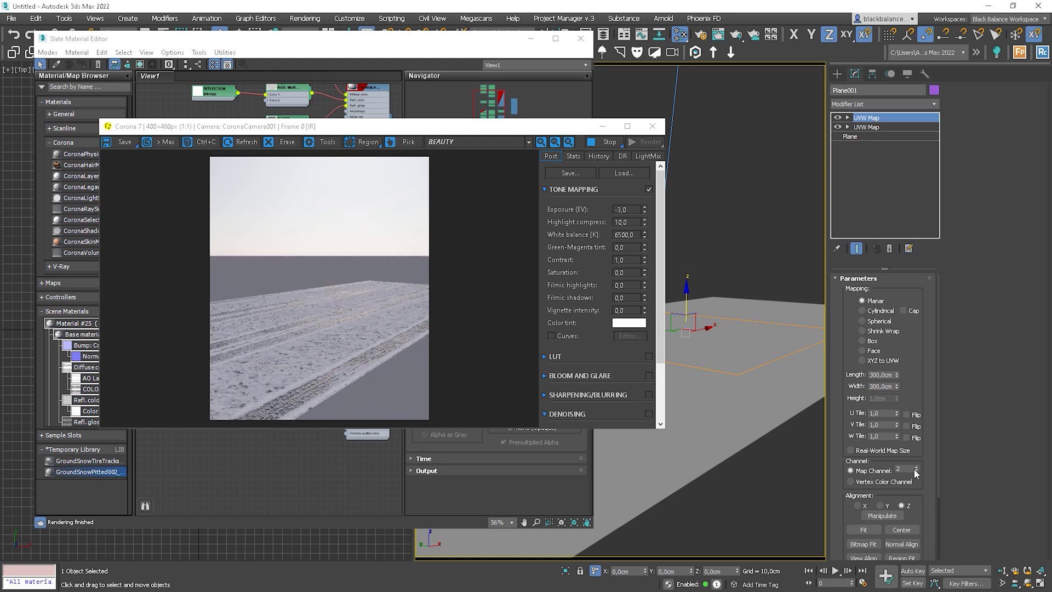
{"action": "left_click", "coordinate": [884, 376]}
{"action": "type", "text": "150"}
{"action": "key", "text": "Tab"}
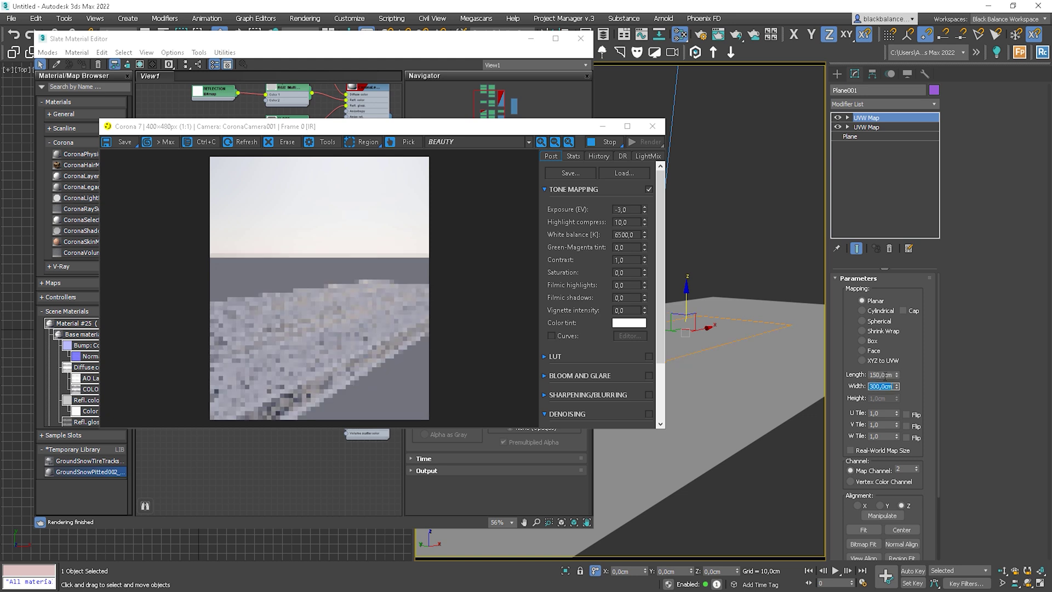
{"action": "type", "text": "150"}
{"action": "key", "text": "Return"}
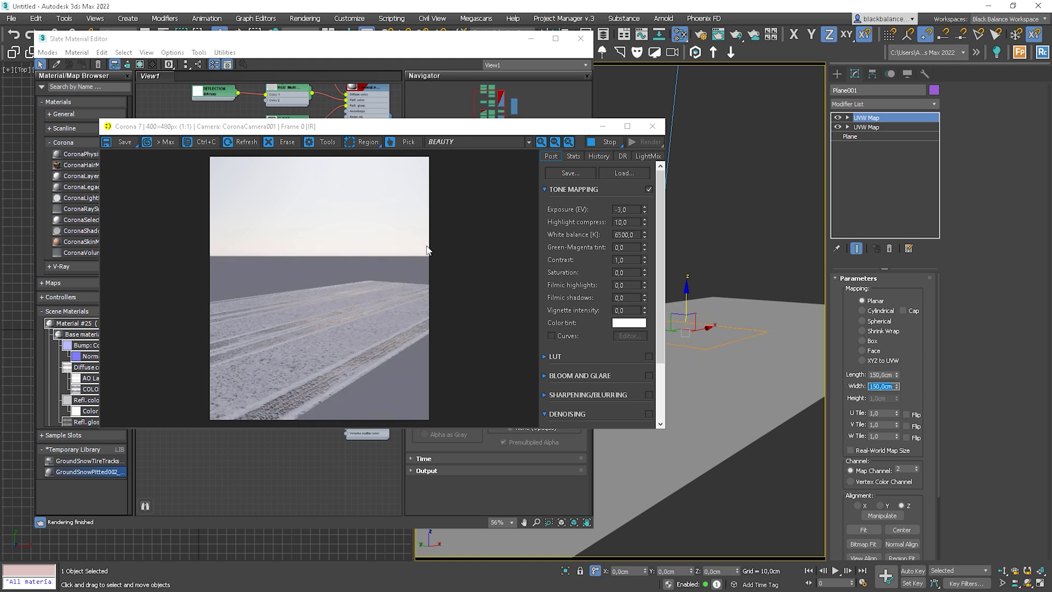
{"action": "left_click_drag", "start_coordinate": [358, 133], "coordinate": [776, 107]}
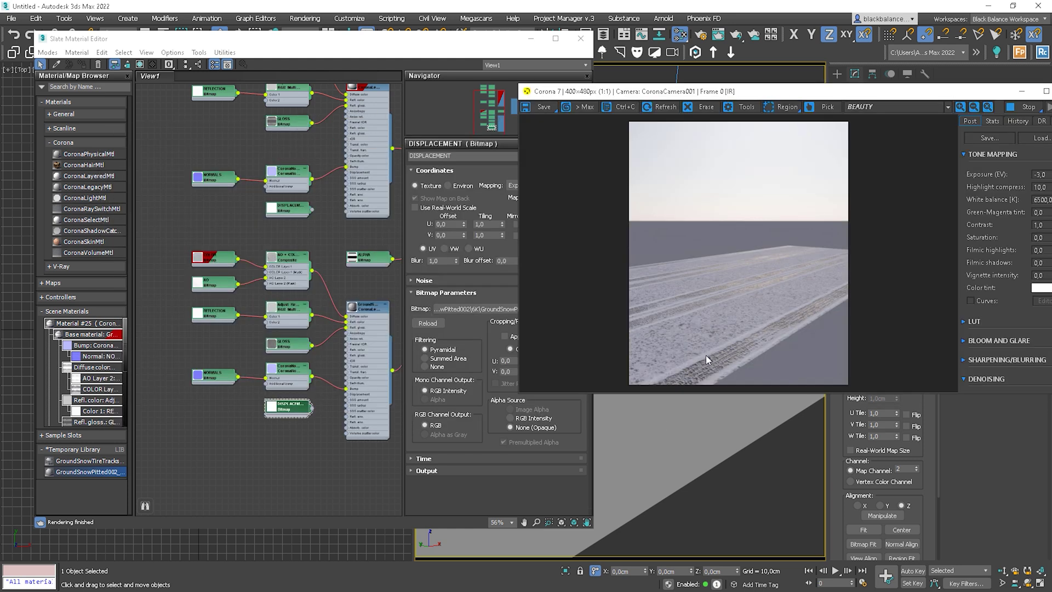
Step: Rearrange the two COLOR/AO composite node groups together in the Slate view
{"action": "middle_click_drag", "start_coordinate": [244, 204], "coordinate": [222, 287]}
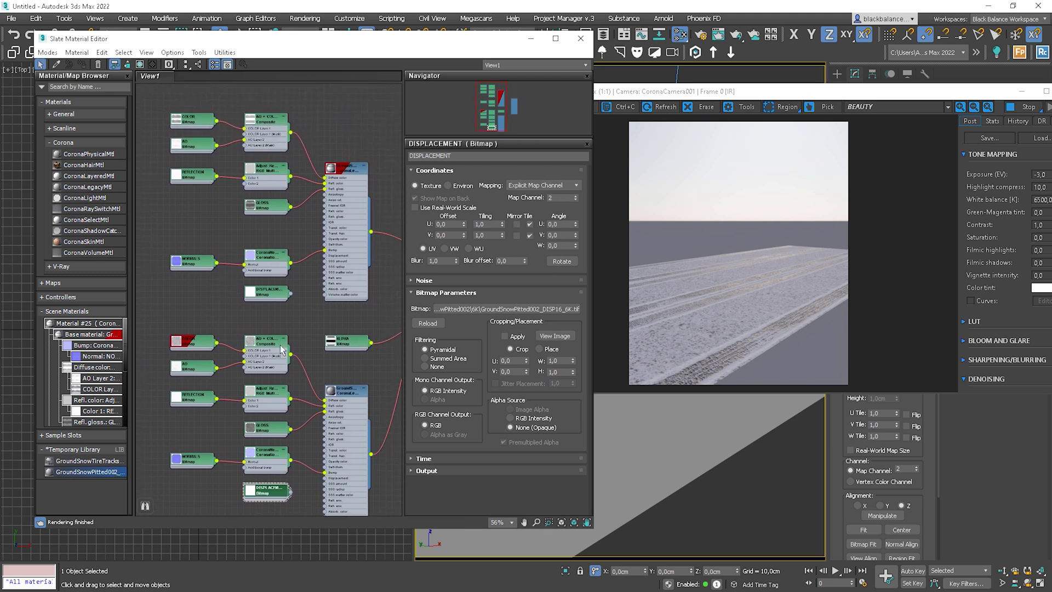
{"action": "left_click_drag", "start_coordinate": [281, 350], "coordinate": [279, 66]}
{"action": "middle_click_drag", "start_coordinate": [275, 158], "coordinate": [302, 324]}
{"action": "left_click_drag", "start_coordinate": [299, 179], "coordinate": [194, 322]}
{"action": "left_click_drag", "start_coordinate": [293, 285], "coordinate": [189, 261]}
{"action": "scroll", "coordinate": [208, 246], "scroll_direction": "up", "scroll_amount": 8}
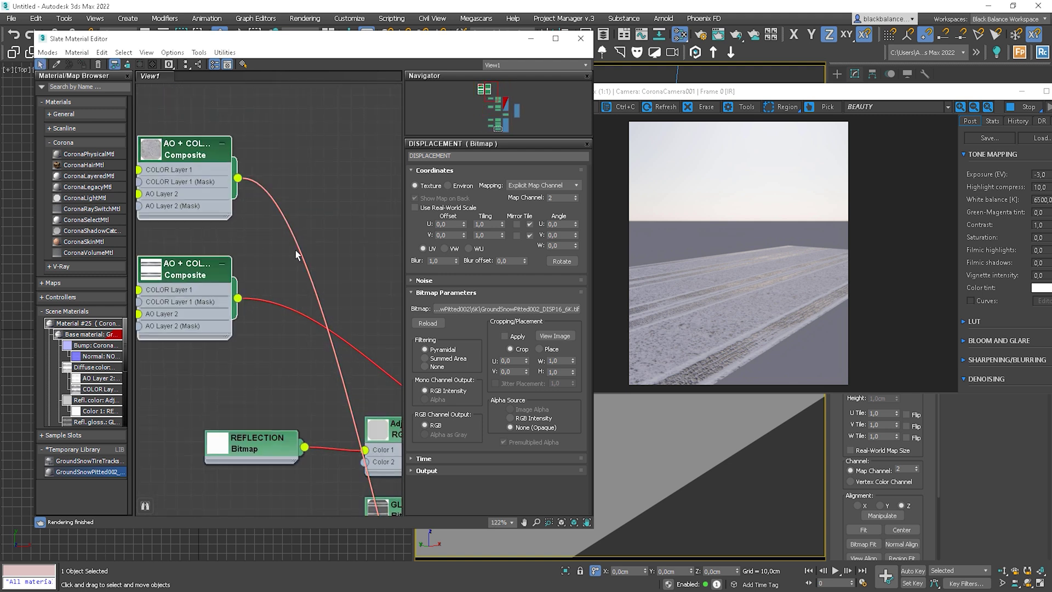
{"action": "left_click", "coordinate": [296, 255]}
{"action": "middle_click_drag", "start_coordinate": [188, 274], "coordinate": [274, 277]}
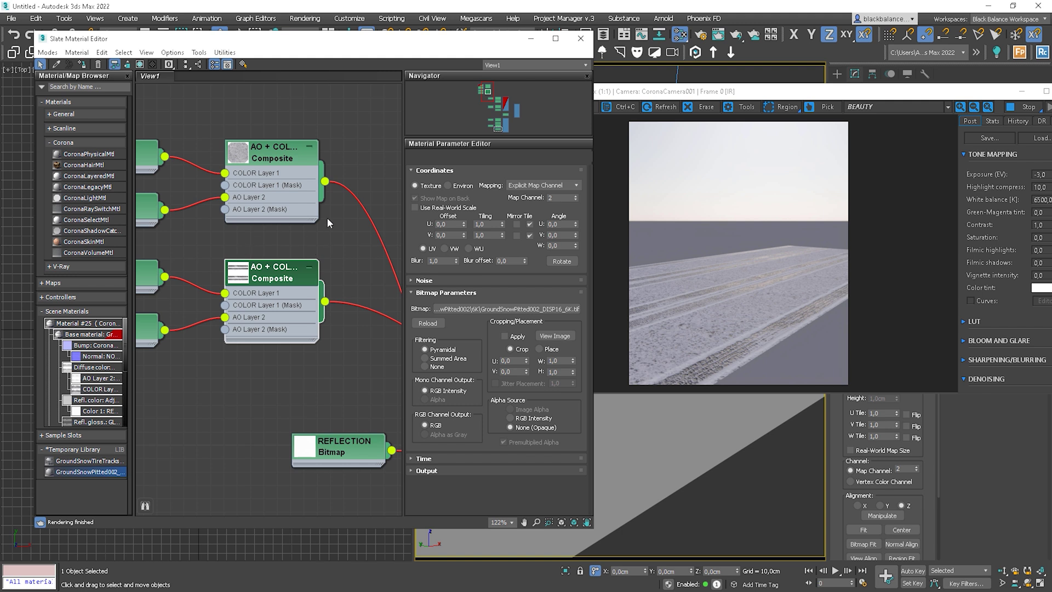
Step: Add a new Composite map and feed the lower AO + COLOR composite into Layer 1
{"action": "right_click", "coordinate": [359, 227]}
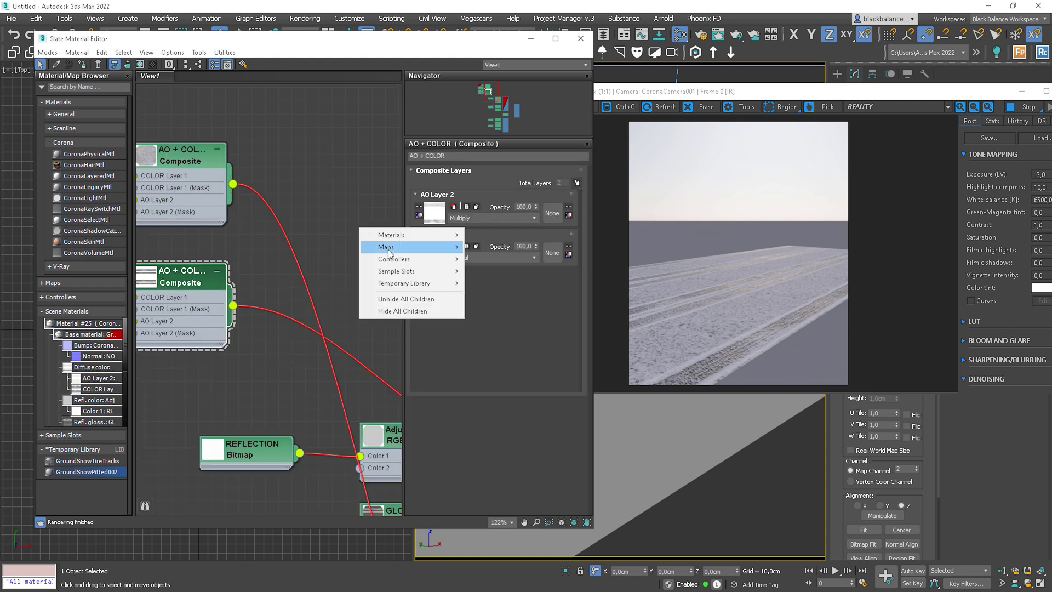
{"action": "mouse_move", "coordinate": [412, 252]}
{"action": "mouse_move", "coordinate": [504, 260]}
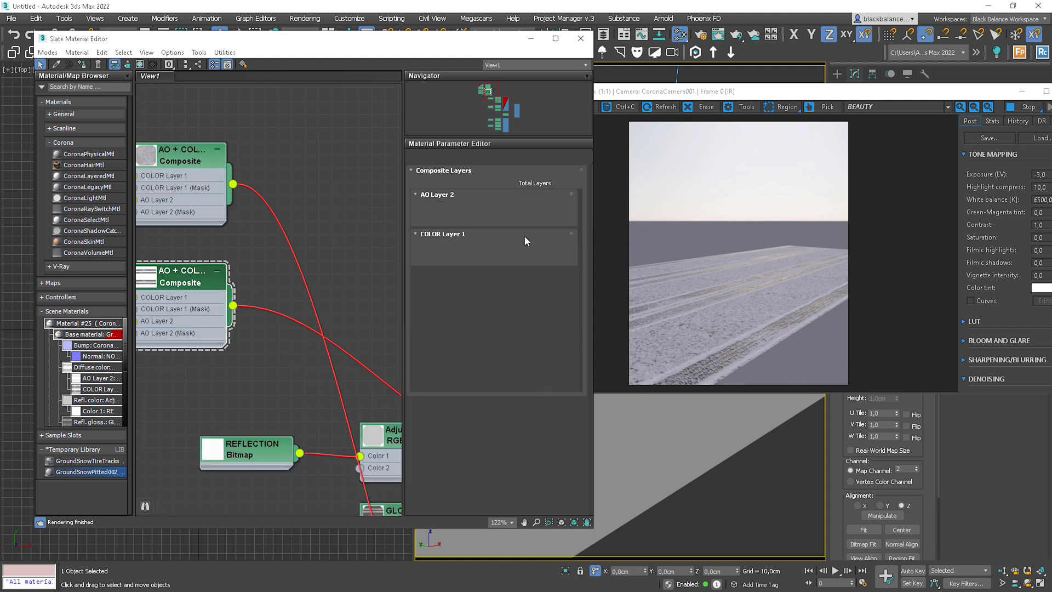
{"action": "middle_click_drag", "start_coordinate": [283, 227], "coordinate": [272, 240]}
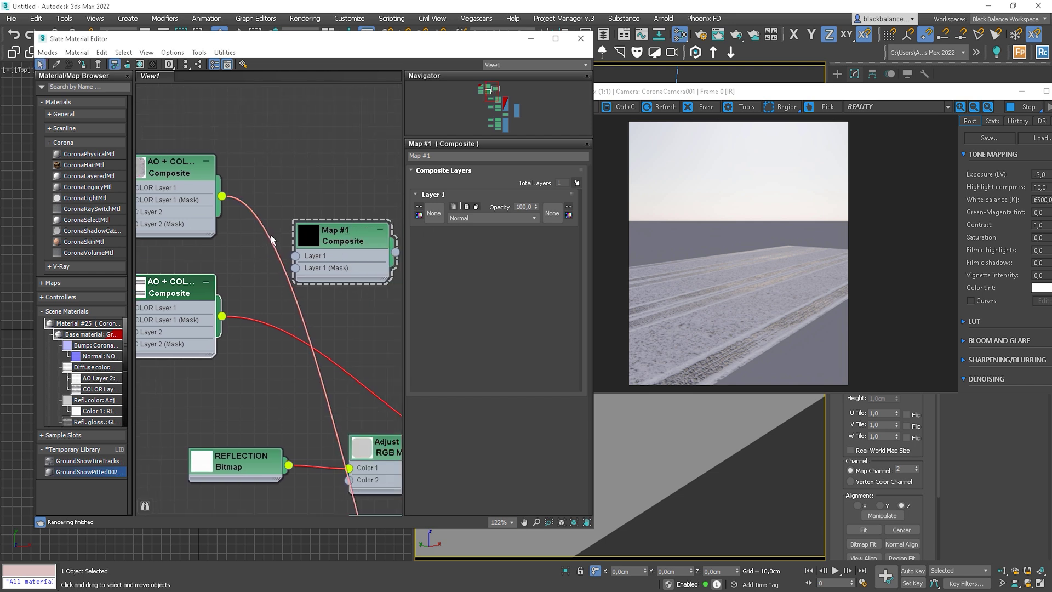
{"action": "scroll", "coordinate": [270, 237], "scroll_direction": "down", "scroll_amount": 1}
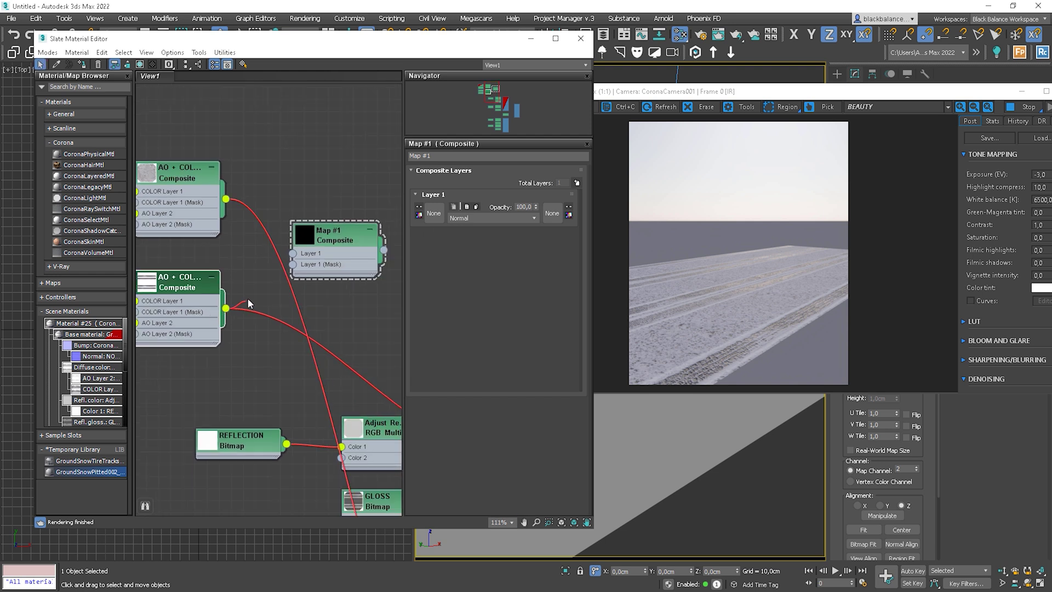
{"action": "left_click_drag", "start_coordinate": [294, 254], "coordinate": [294, 253]}
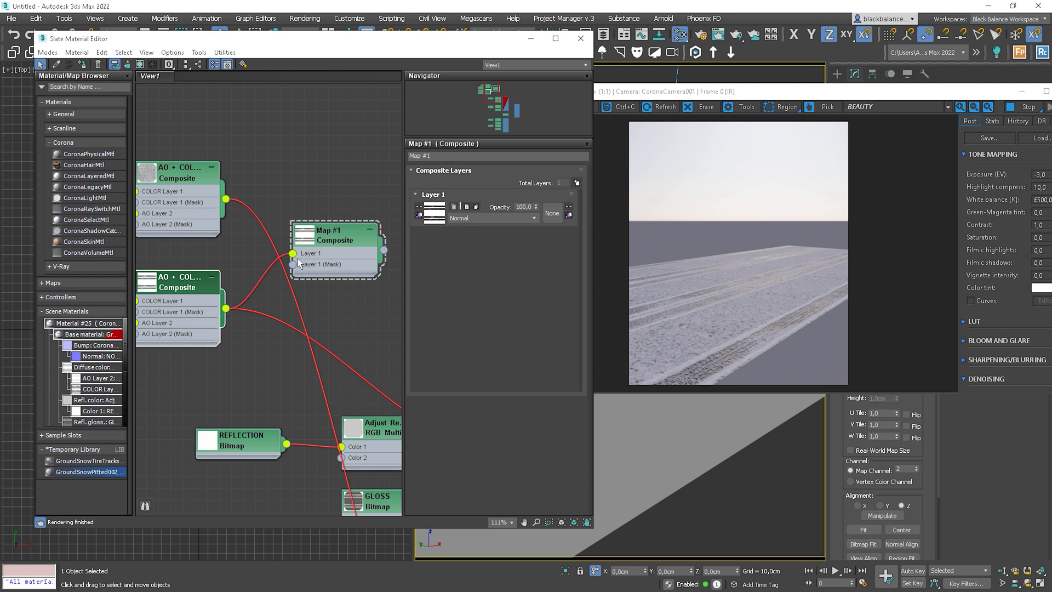
Step: Add a second layer and wire the upper AO + COLOR composite into Layer 2
{"action": "left_click", "coordinate": [313, 245]}
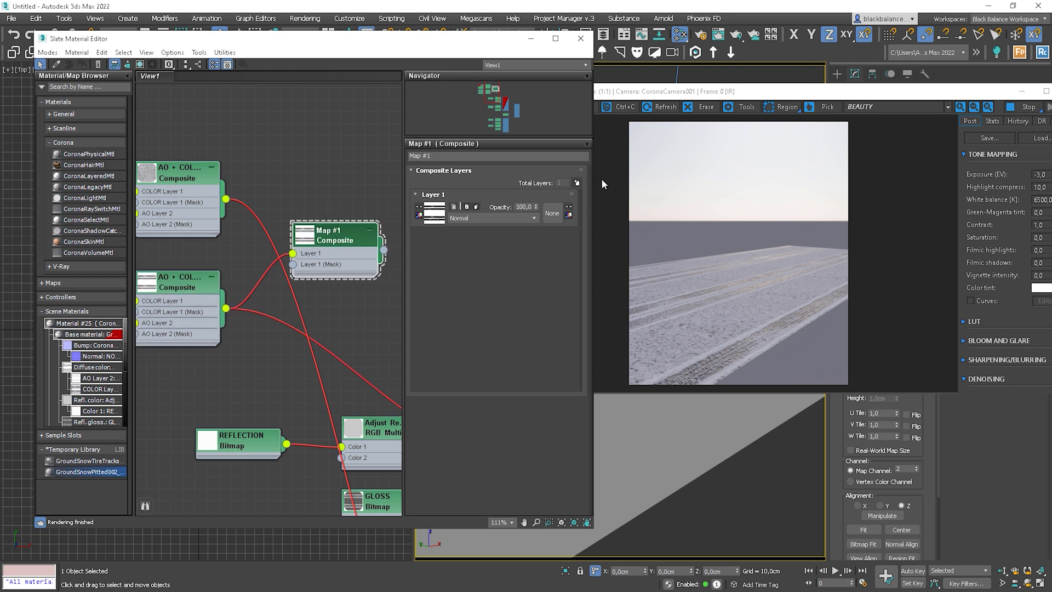
{"action": "left_click", "coordinate": [576, 183]}
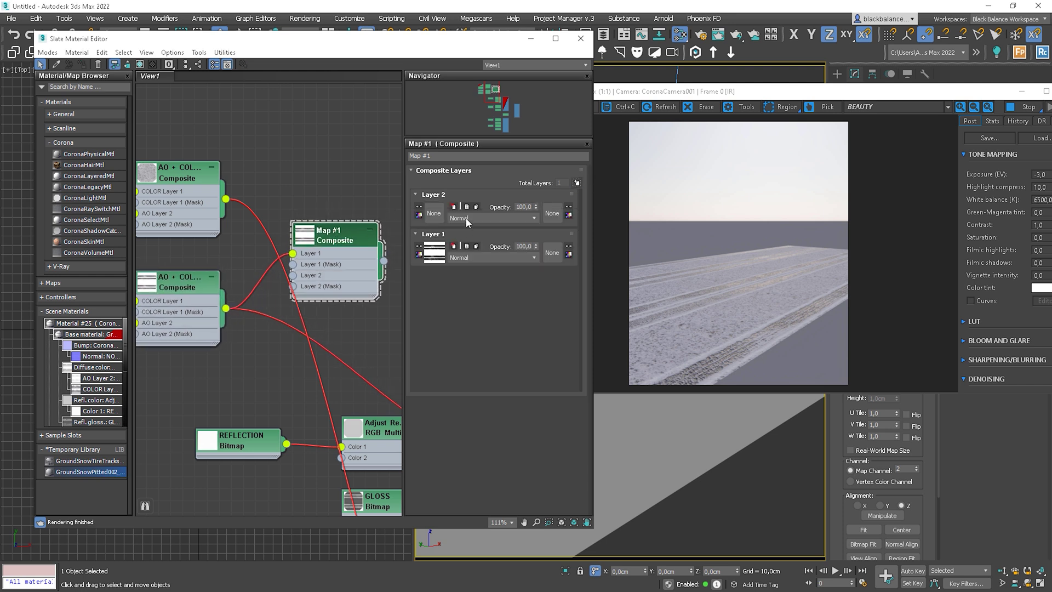
{"action": "left_click_drag", "start_coordinate": [226, 199], "coordinate": [316, 278]}
{"action": "double_click", "coordinate": [313, 240]}
Step: Set Layer 2's blending mode in Map #1 to Hard Light
{"action": "left_click", "coordinate": [478, 218]}
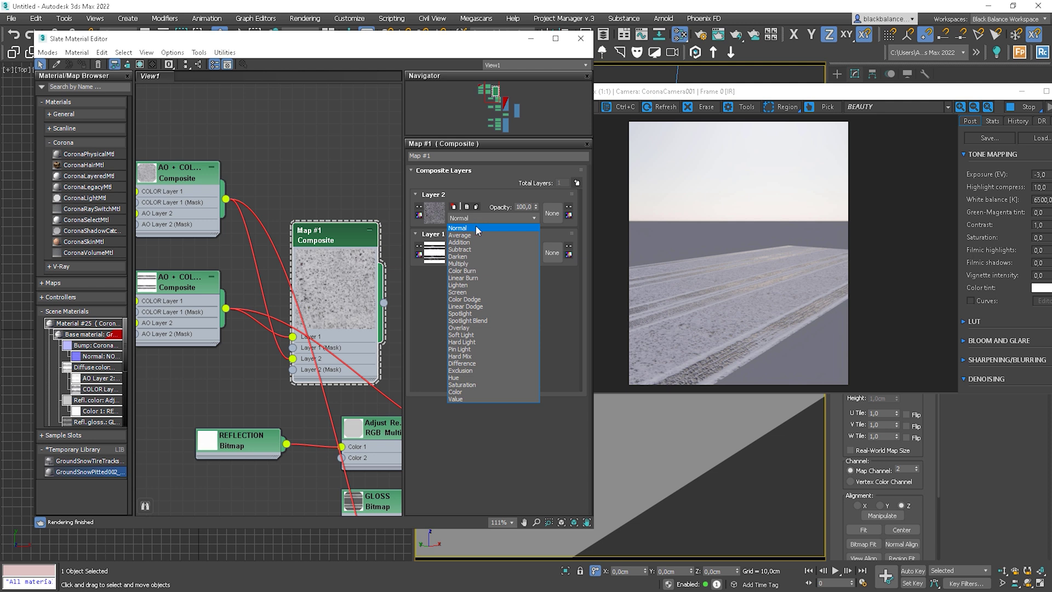
{"action": "left_click", "coordinate": [470, 264]}
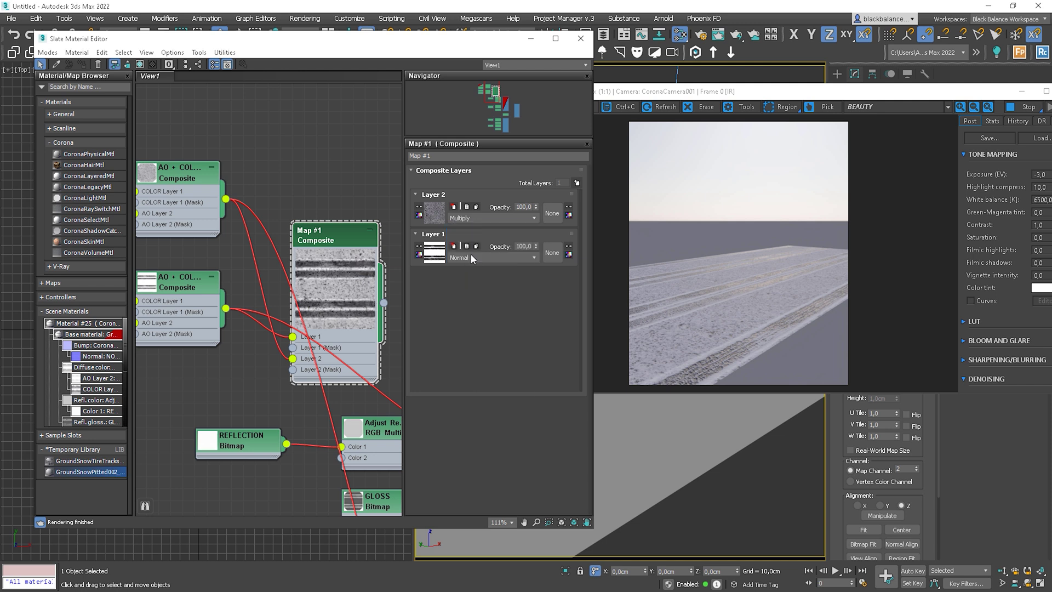
{"action": "scroll", "coordinate": [481, 219], "scroll_direction": "down", "scroll_amount": 3}
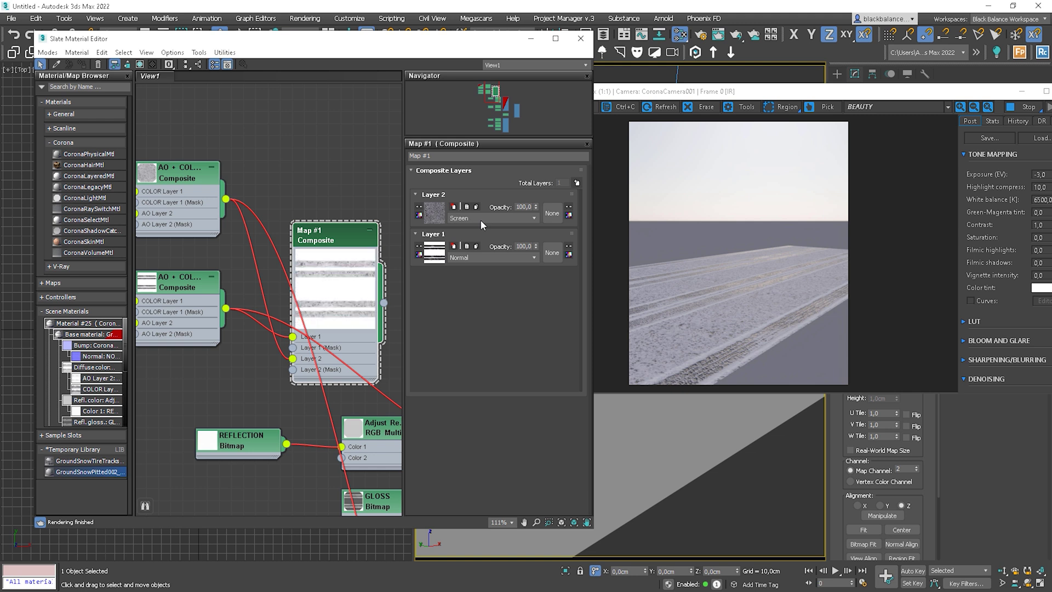
{"action": "scroll", "coordinate": [481, 220], "scroll_direction": "down", "scroll_amount": 2}
{"action": "scroll", "coordinate": [481, 219], "scroll_direction": "down", "scroll_amount": 1}
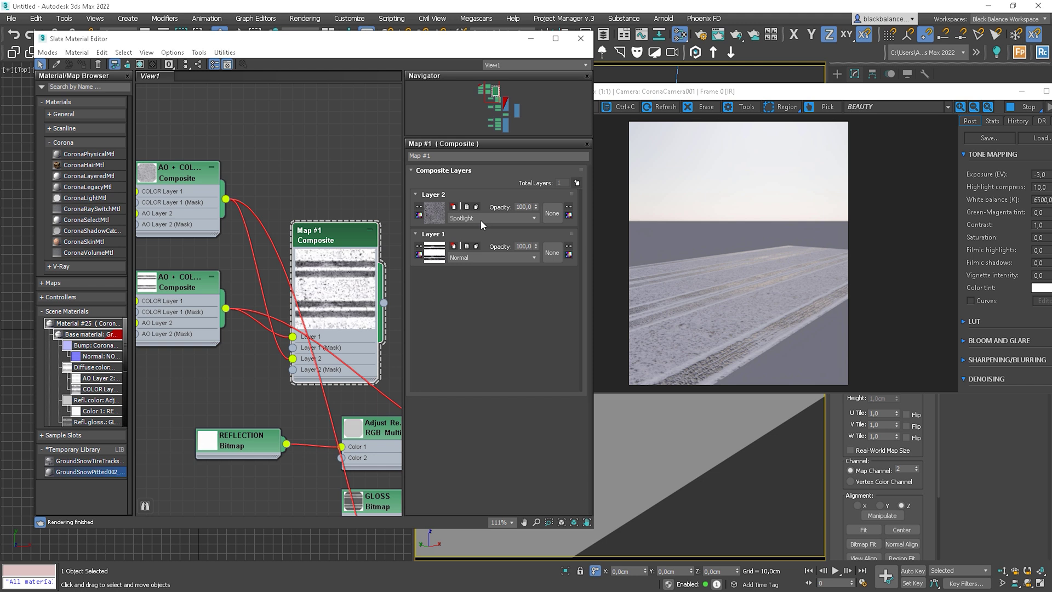
Step: Wire the Map #1 Composite output into the Corona material's Diffuse color
{"action": "middle_click_drag", "start_coordinate": [365, 253], "coordinate": [393, 247]}
{"action": "middle_click_drag", "start_coordinate": [236, 252], "coordinate": [243, 291]}
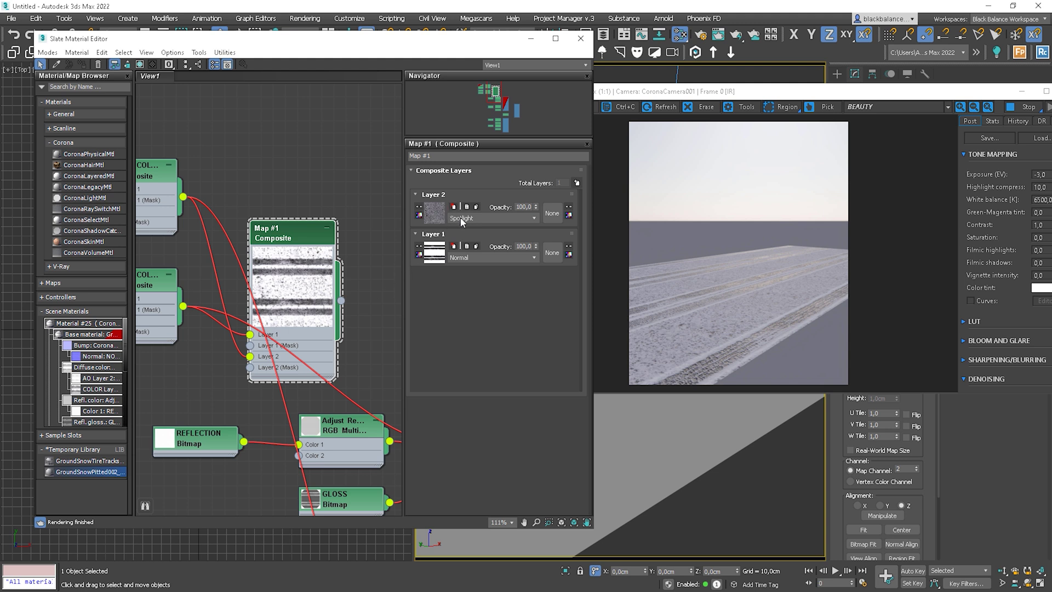
{"action": "scroll", "coordinate": [462, 221], "scroll_direction": "down", "scroll_amount": 1}
{"action": "scroll", "coordinate": [462, 221], "scroll_direction": "down", "scroll_amount": 3}
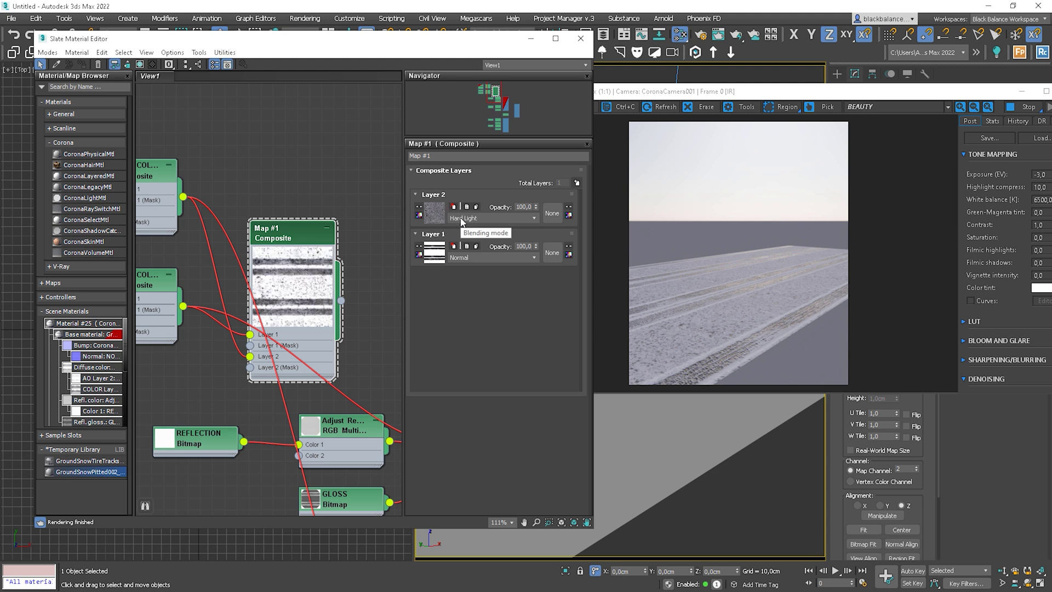
{"action": "scroll", "coordinate": [462, 221], "scroll_direction": "down", "scroll_amount": 1}
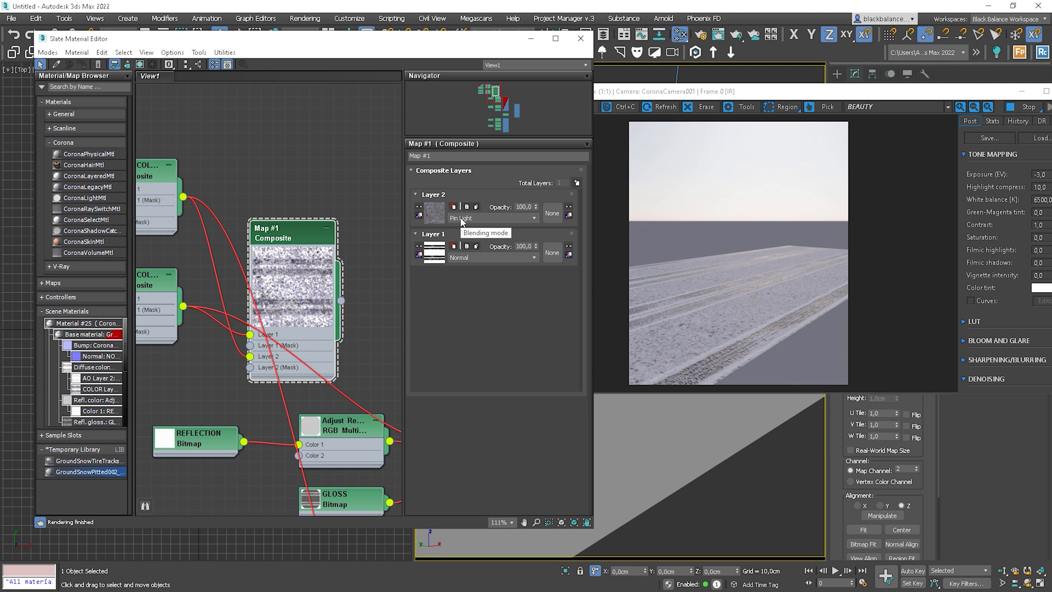
{"action": "scroll", "coordinate": [461, 221], "scroll_direction": "up", "scroll_amount": 1}
{"action": "middle_click_drag", "start_coordinate": [327, 274], "coordinate": [232, 201]}
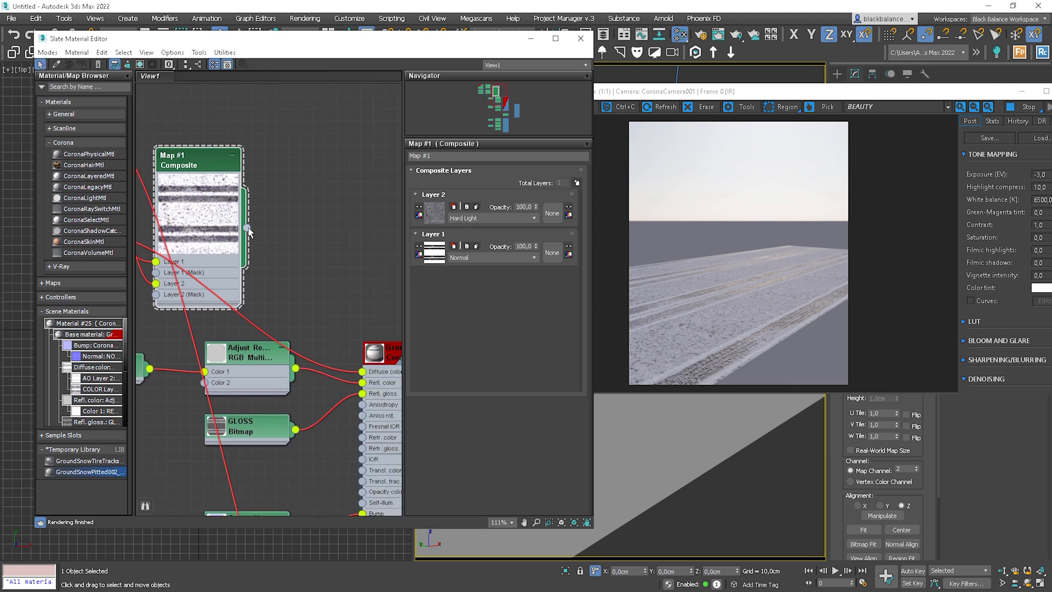
{"action": "left_click_drag", "start_coordinate": [250, 232], "coordinate": [362, 372]}
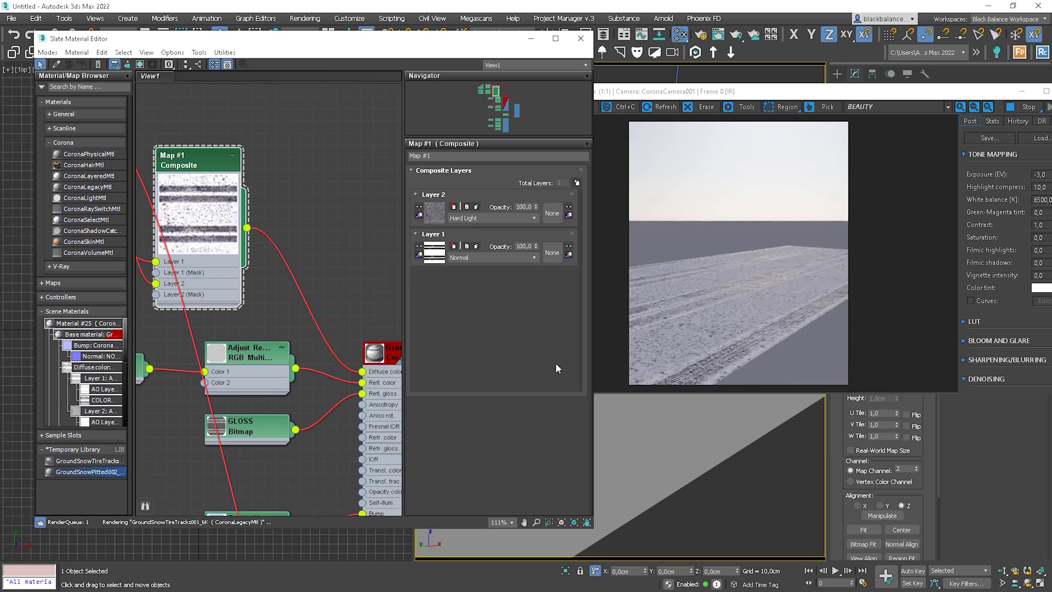
{"action": "scroll", "coordinate": [701, 364], "scroll_direction": "up", "scroll_amount": 1}
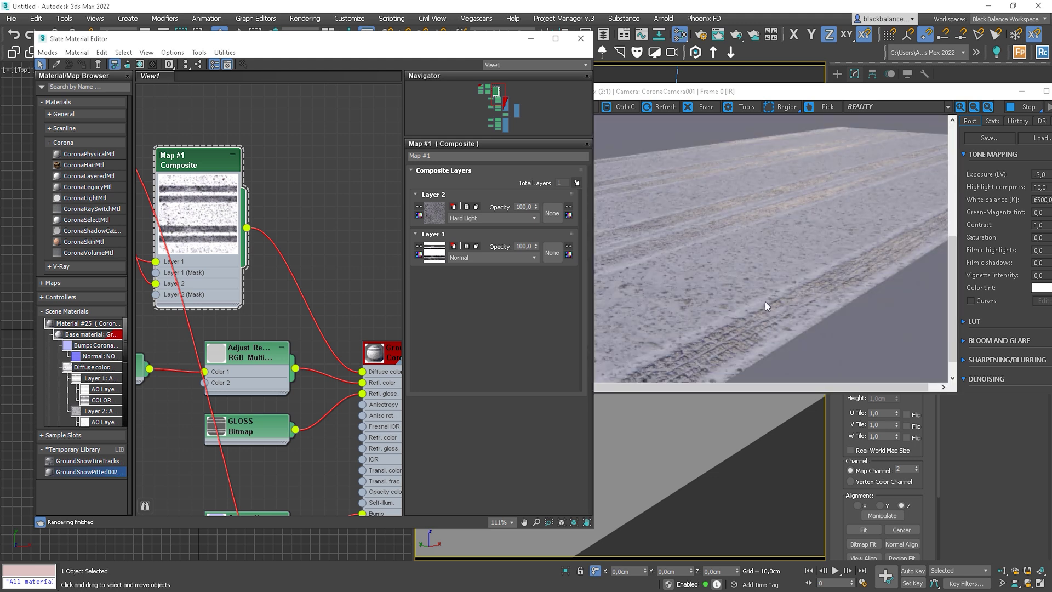
Step: Switch Map #1's Layer 2 blending from Average to Darken and zoom out the node view
{"action": "middle_click_drag", "start_coordinate": [214, 175], "coordinate": [299, 191]}
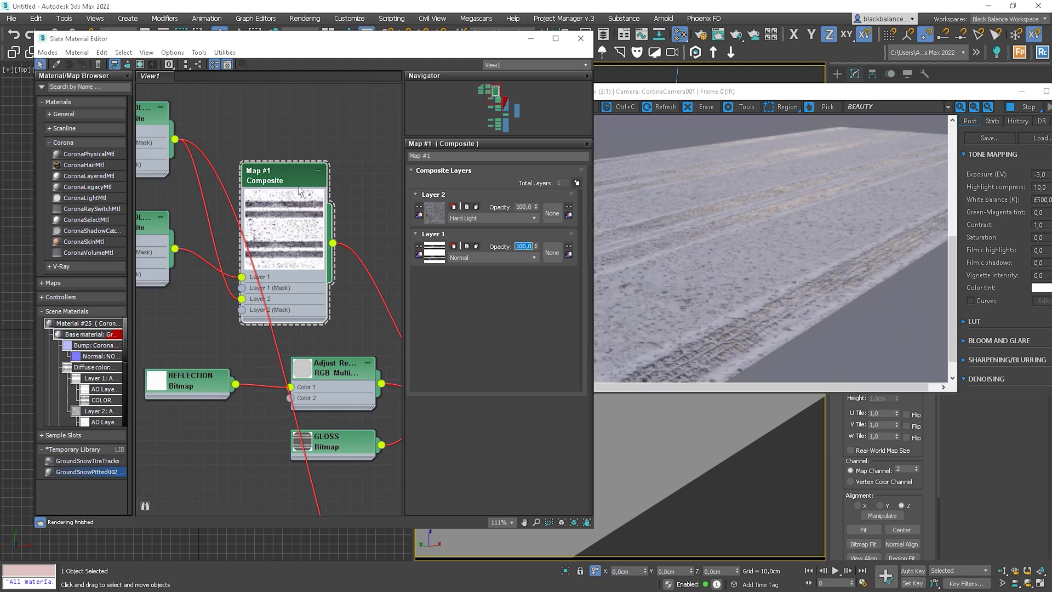
{"action": "left_click", "coordinate": [462, 219]}
{"action": "left_click", "coordinate": [474, 228]}
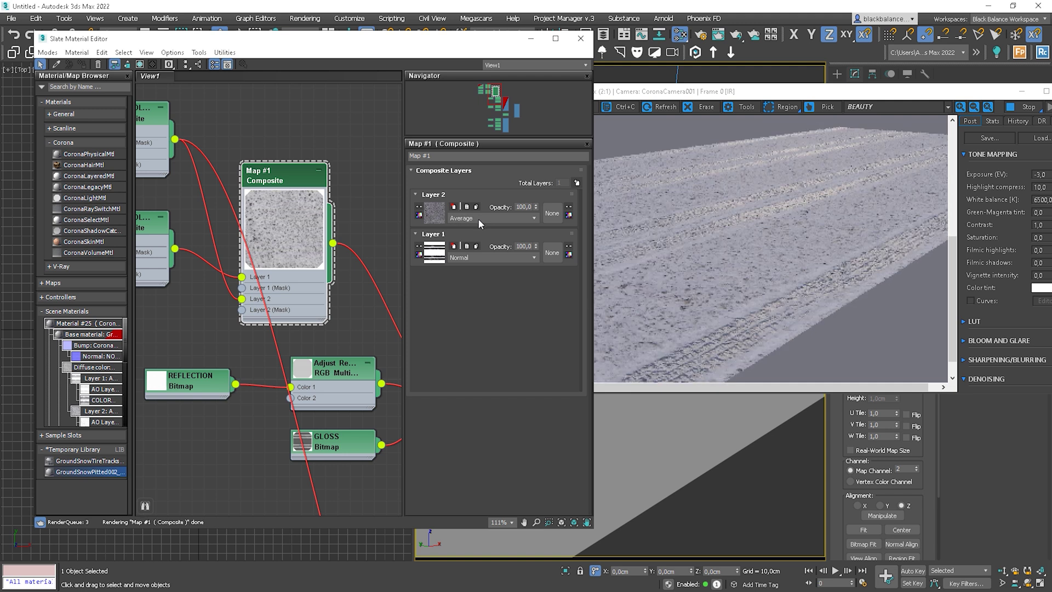
{"action": "scroll", "coordinate": [478, 219], "scroll_direction": "down", "scroll_amount": 3}
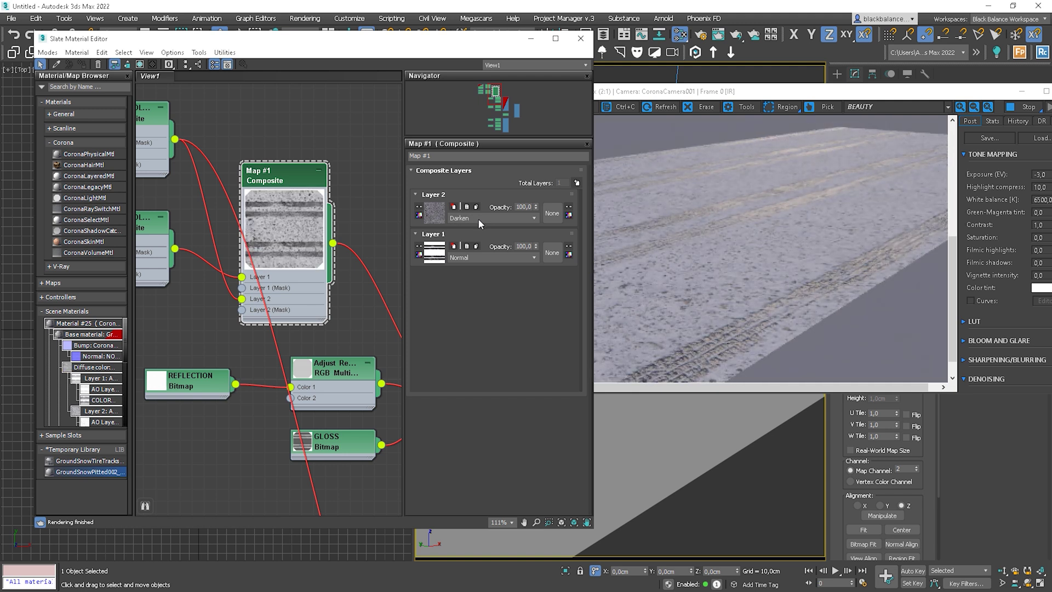
{"action": "scroll", "coordinate": [265, 213], "scroll_direction": "down", "scroll_amount": 5}
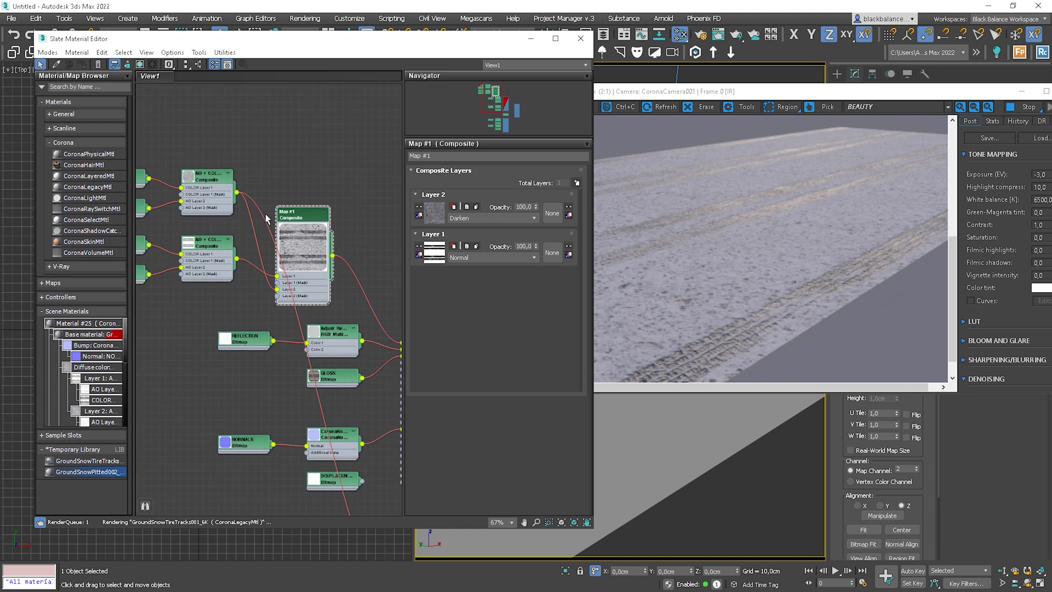
{"action": "scroll", "coordinate": [265, 214], "scroll_direction": "down", "scroll_amount": 4}
{"action": "scroll", "coordinate": [233, 197], "scroll_direction": "down", "scroll_amount": 3}
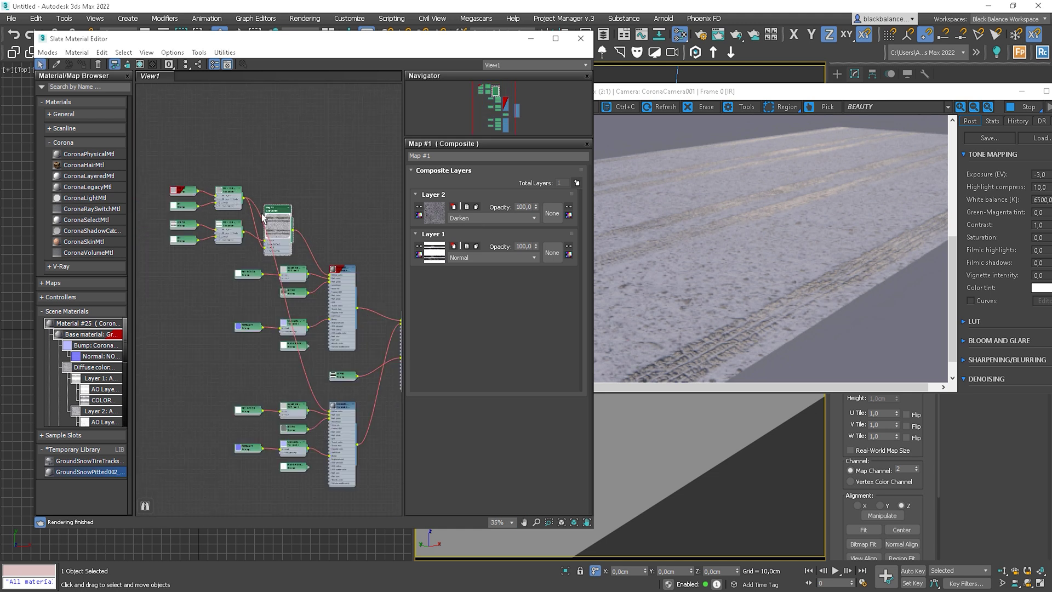
{"action": "scroll", "coordinate": [702, 205], "scroll_direction": "down", "scroll_amount": 1}
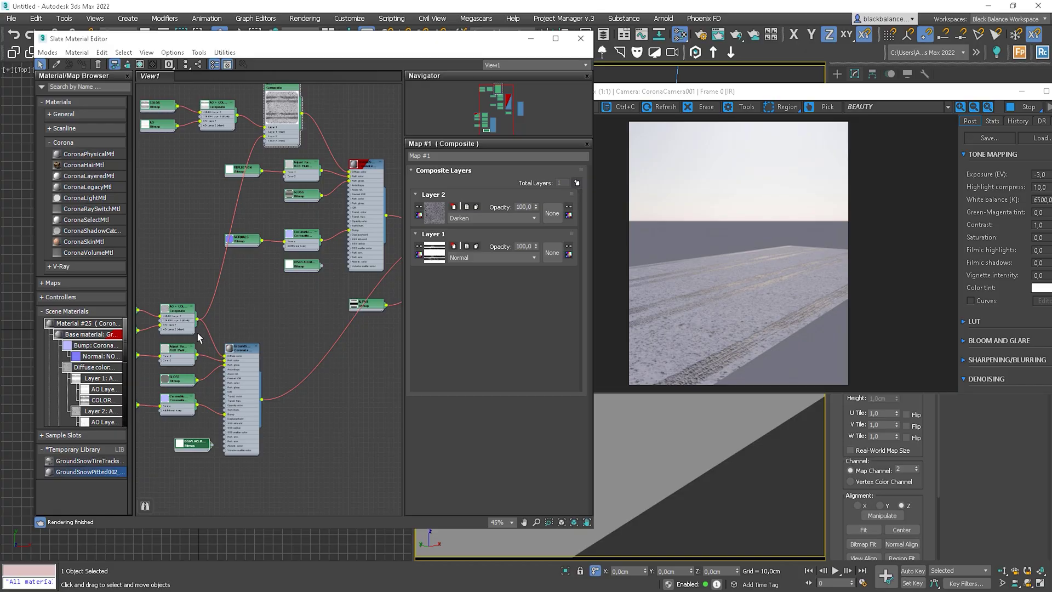
Step: Rearrange the two Displacement bitmap nodes, placing one below the Alpha node
{"action": "left_click_drag", "start_coordinate": [195, 452], "coordinate": [353, 402]}
{"action": "middle_click_drag", "start_coordinate": [308, 281], "coordinate": [264, 315]}
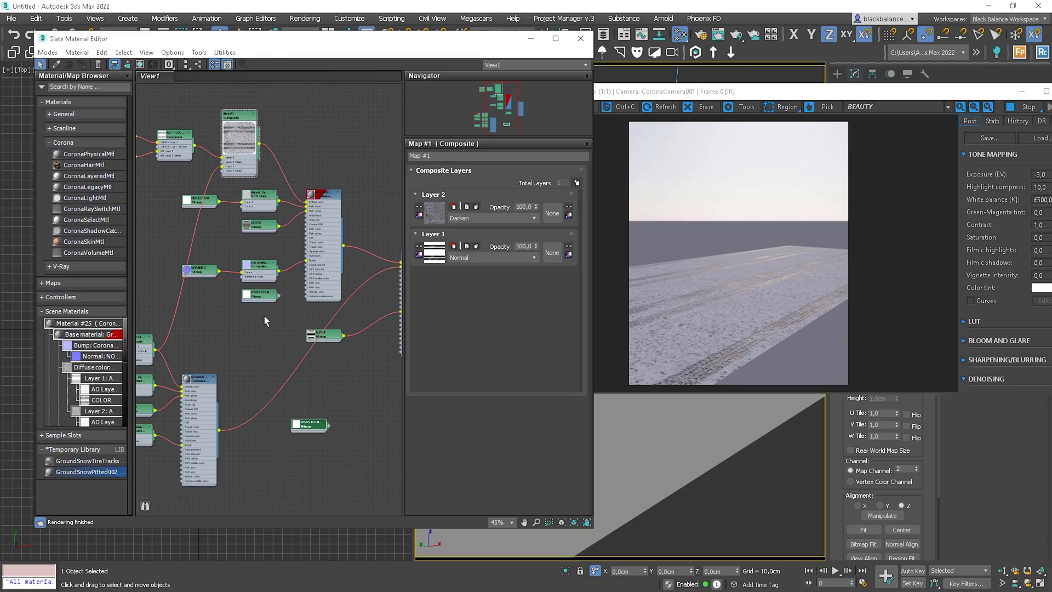
{"action": "left_click_drag", "start_coordinate": [266, 304], "coordinate": [318, 401]}
{"action": "scroll", "coordinate": [329, 394], "scroll_direction": "up", "scroll_amount": 2}
Step: Create Map #2 Composite with the two displacement bitmaps as Layer 1 and Layer 2
{"action": "right_click", "coordinate": [346, 389]}
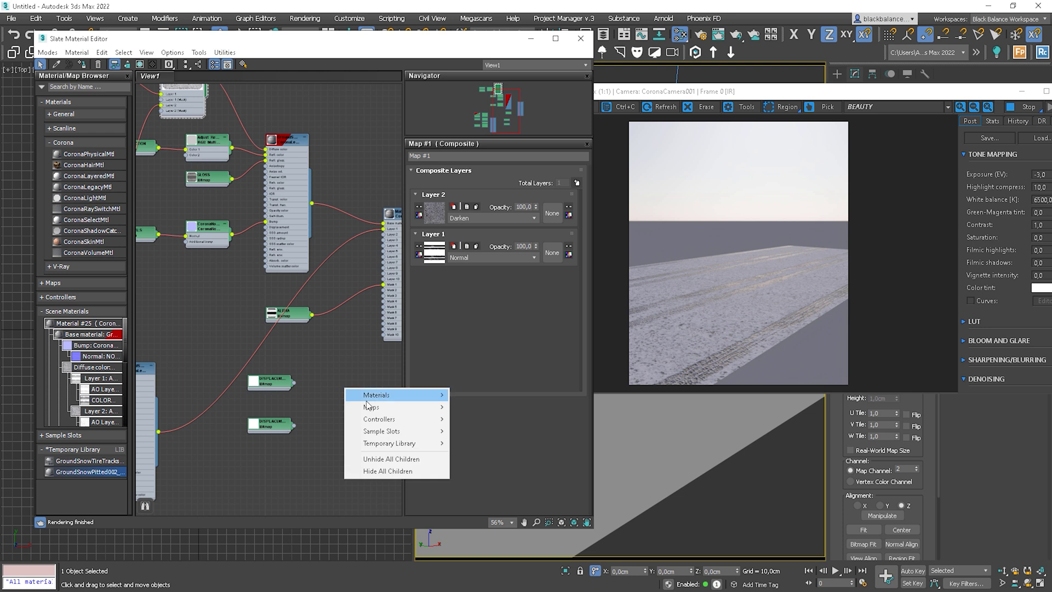
{"action": "mouse_move", "coordinate": [370, 408]}
{"action": "mouse_move", "coordinate": [482, 419]}
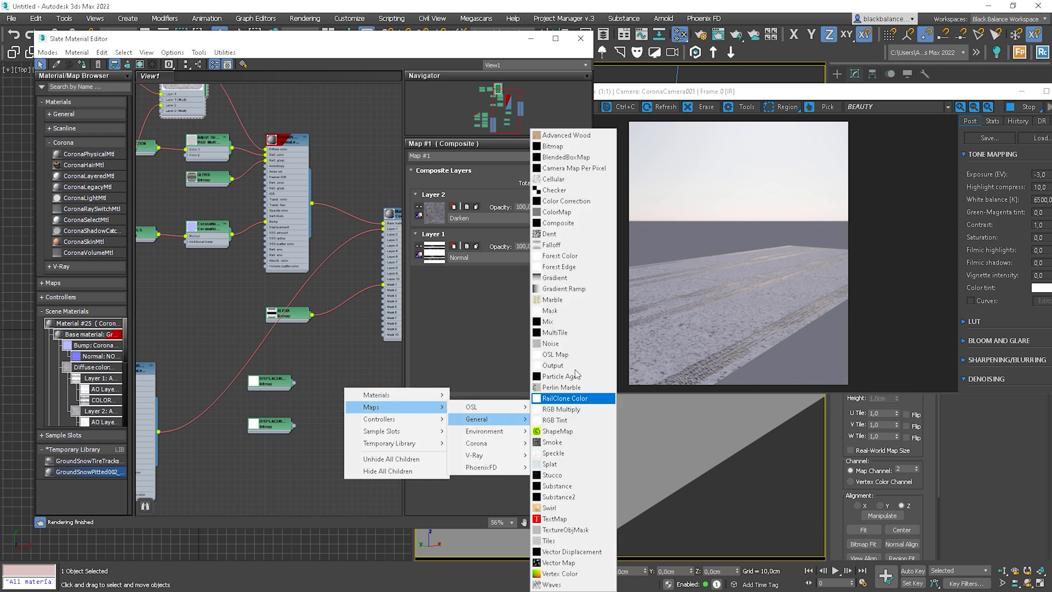
{"action": "left_click", "coordinate": [586, 223]}
{"action": "left_click_drag", "start_coordinate": [275, 348], "coordinate": [323, 364]}
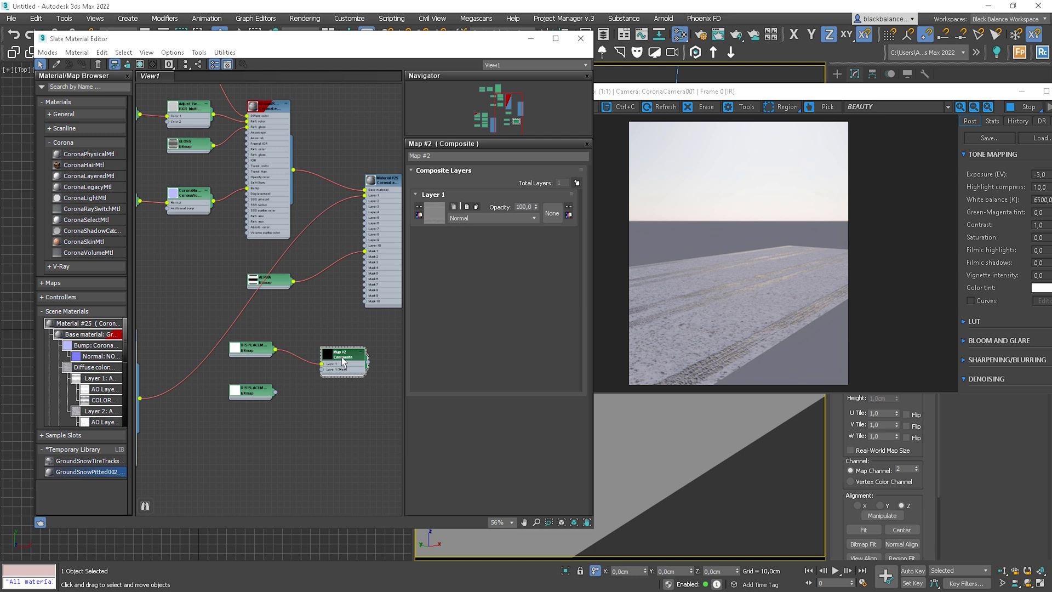
{"action": "left_click", "coordinate": [576, 183]}
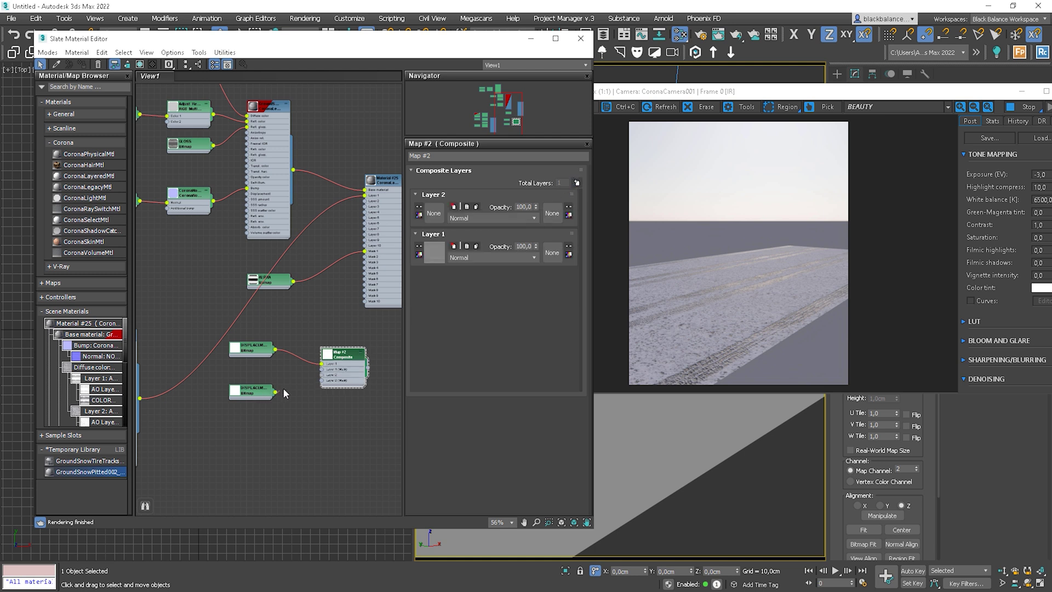
{"action": "left_click_drag", "start_coordinate": [275, 392], "coordinate": [323, 382]}
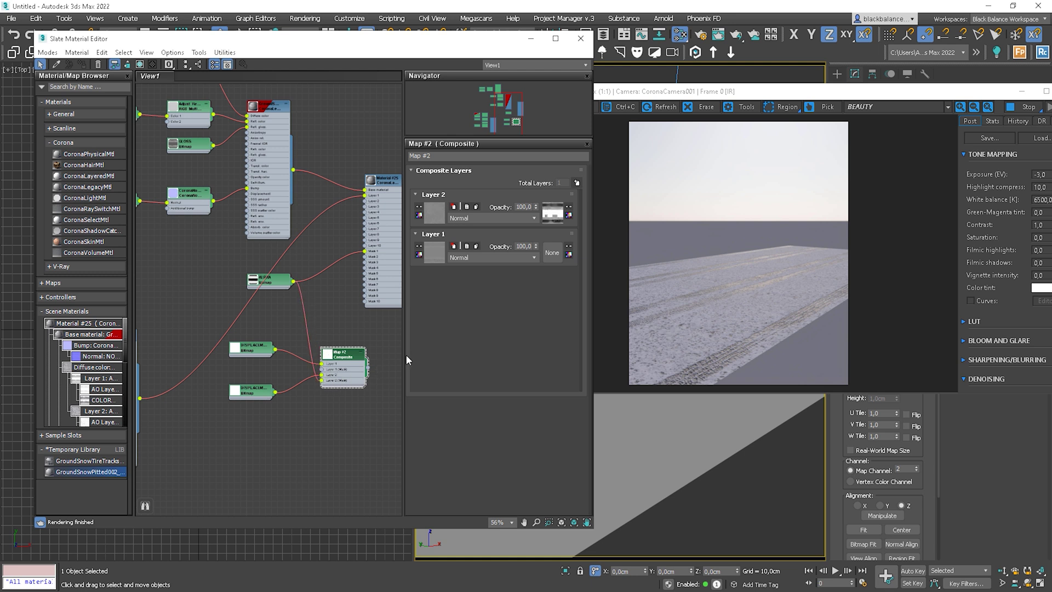
{"action": "left_click", "coordinate": [1012, 112]}
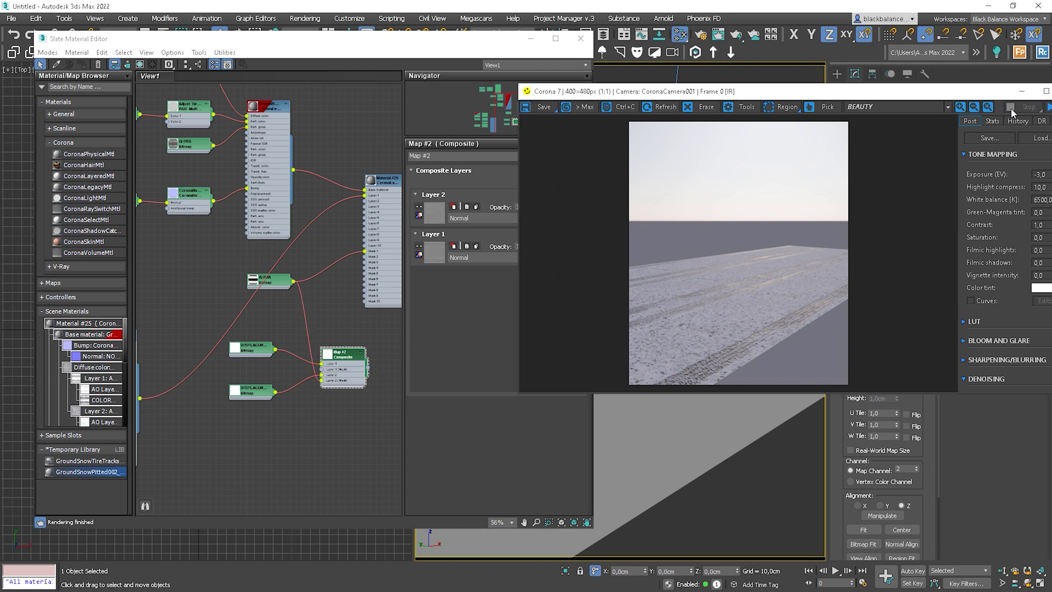
Step: Add a CoronaDisplacementMod to Plane001 from the modifier list
{"action": "left_click_drag", "start_coordinate": [939, 93], "coordinate": [471, 476]}
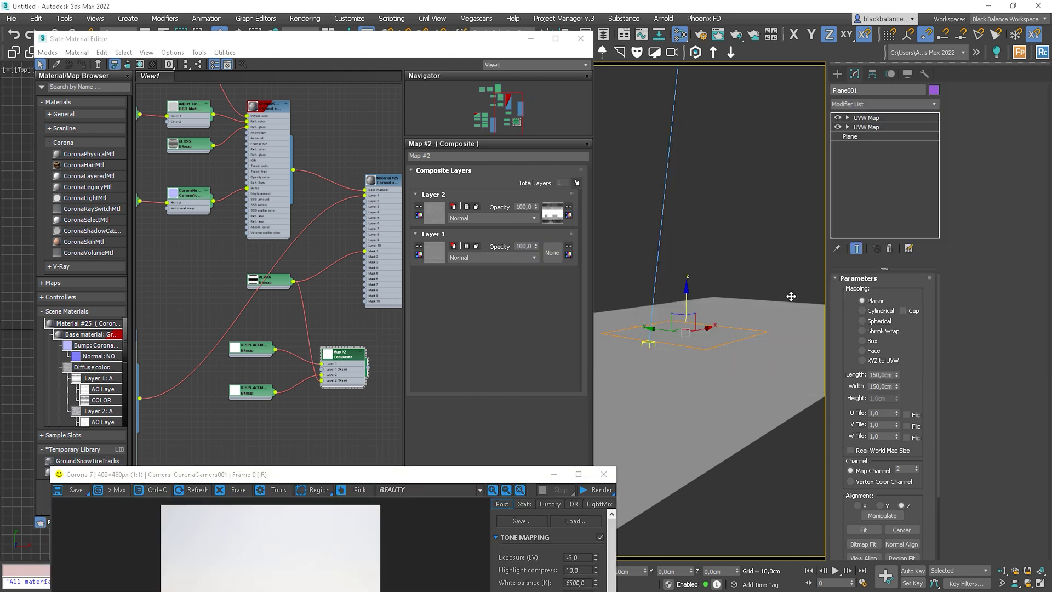
{"action": "left_click", "coordinate": [933, 105]}
{"action": "type", "text": "co"}
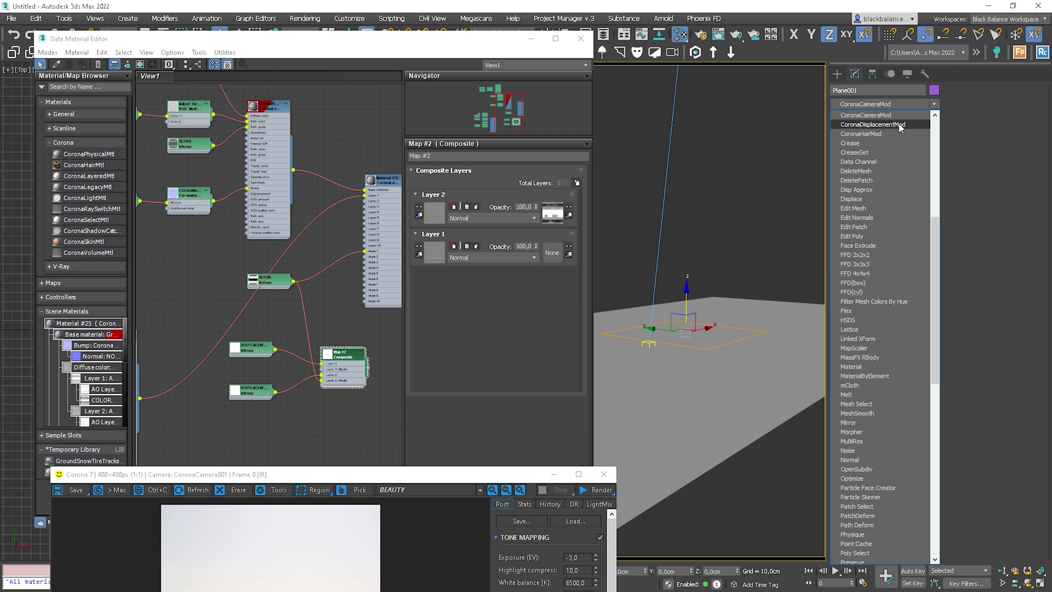
{"action": "left_click_drag", "start_coordinate": [934, 295], "coordinate": [934, 263]}
{"action": "left_click", "coordinate": [877, 379]}
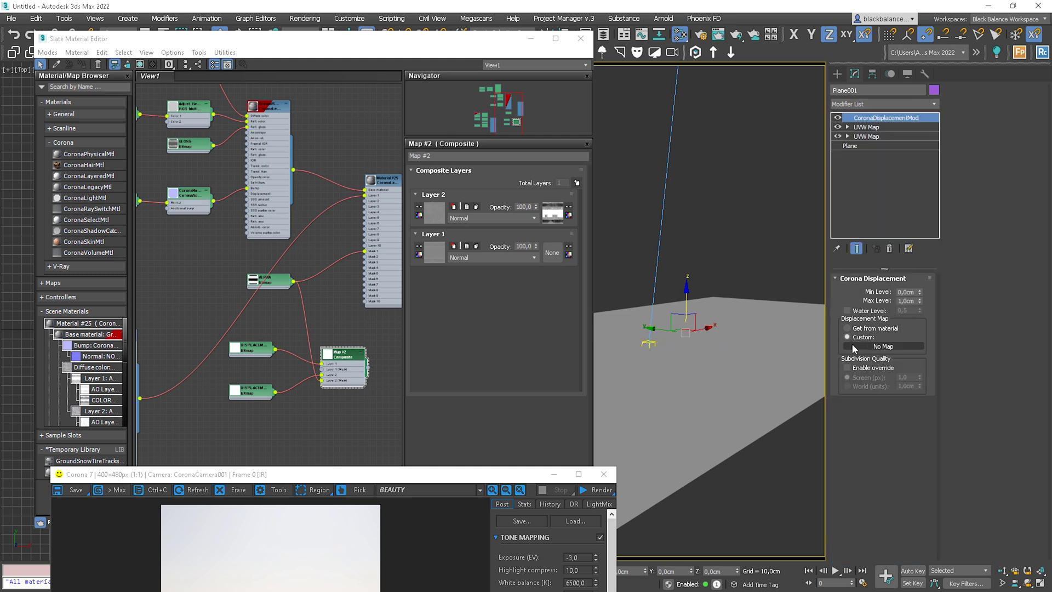
Step: Instance Map #2 Composite as the modifier's displacement map and restart the interactive render
{"action": "left_click_drag", "start_coordinate": [366, 373], "coordinate": [883, 346]}
{"action": "left_click", "coordinate": [499, 332]}
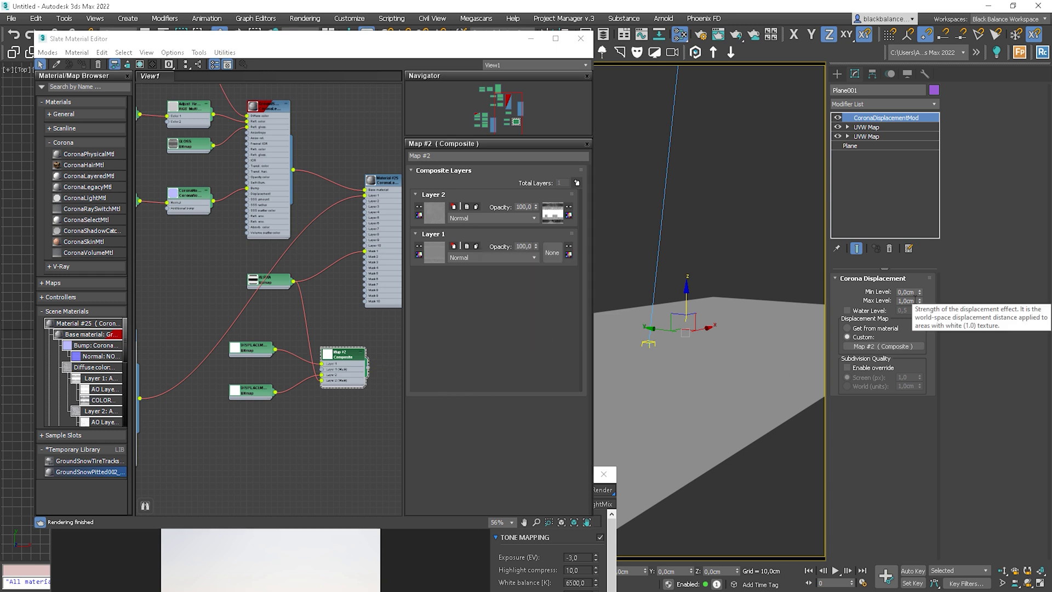
{"action": "right_click", "coordinate": [727, 282]}
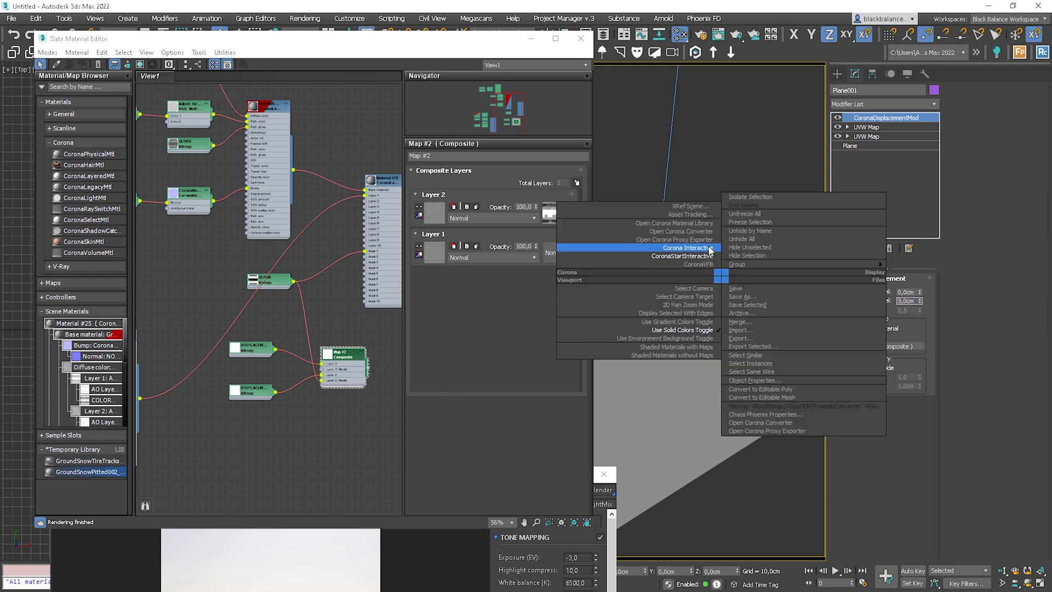
Step: Set the Corona displacement max level to 15 cm
{"action": "left_click", "coordinate": [607, 541]}
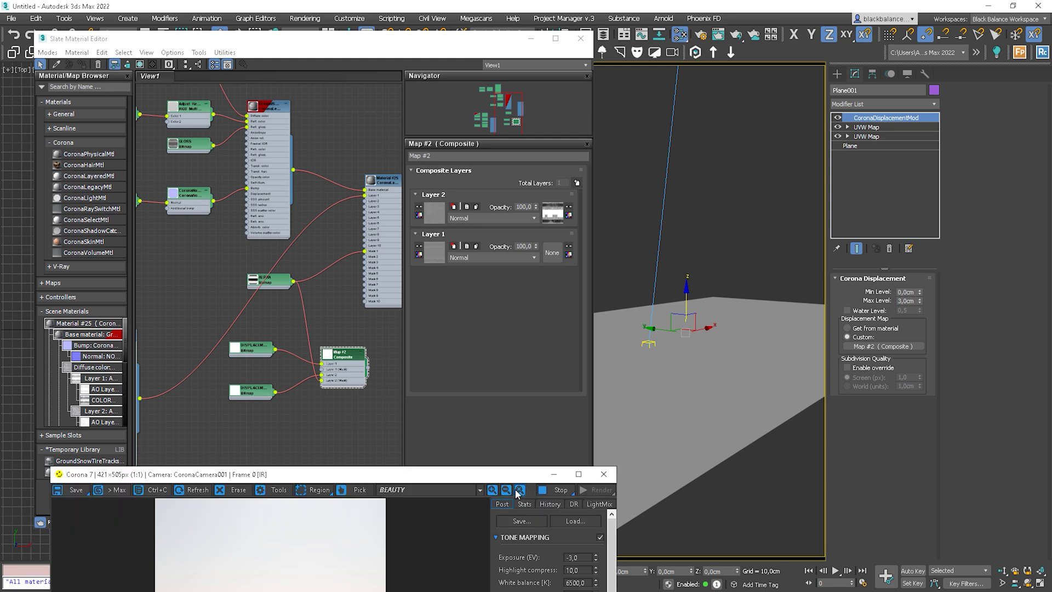
{"action": "left_click_drag", "start_coordinate": [343, 474], "coordinate": [548, 273]}
{"action": "left_click", "coordinate": [908, 300]}
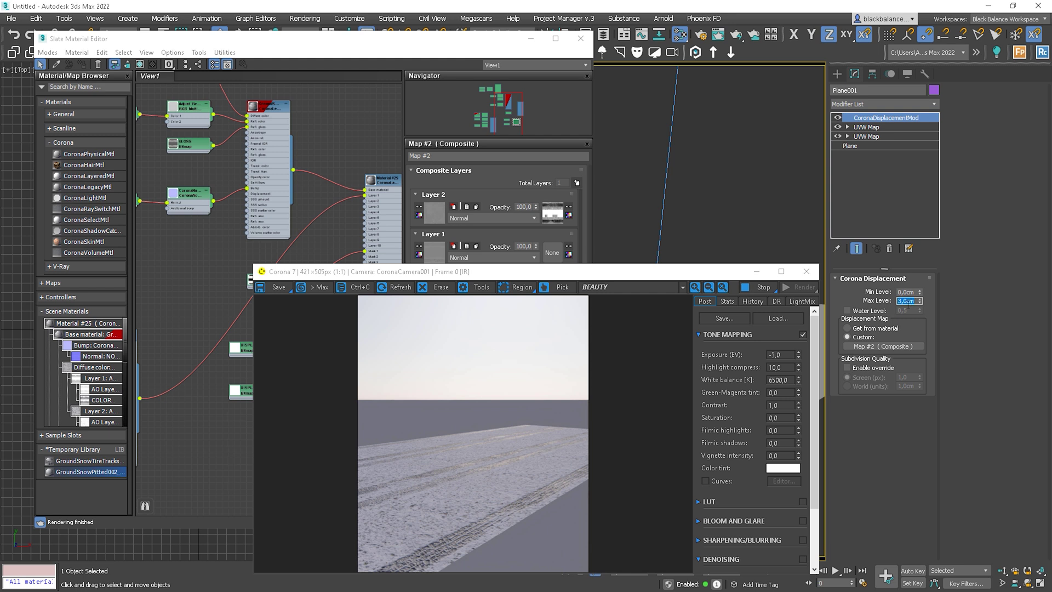
{"action": "key", "text": "Return"}
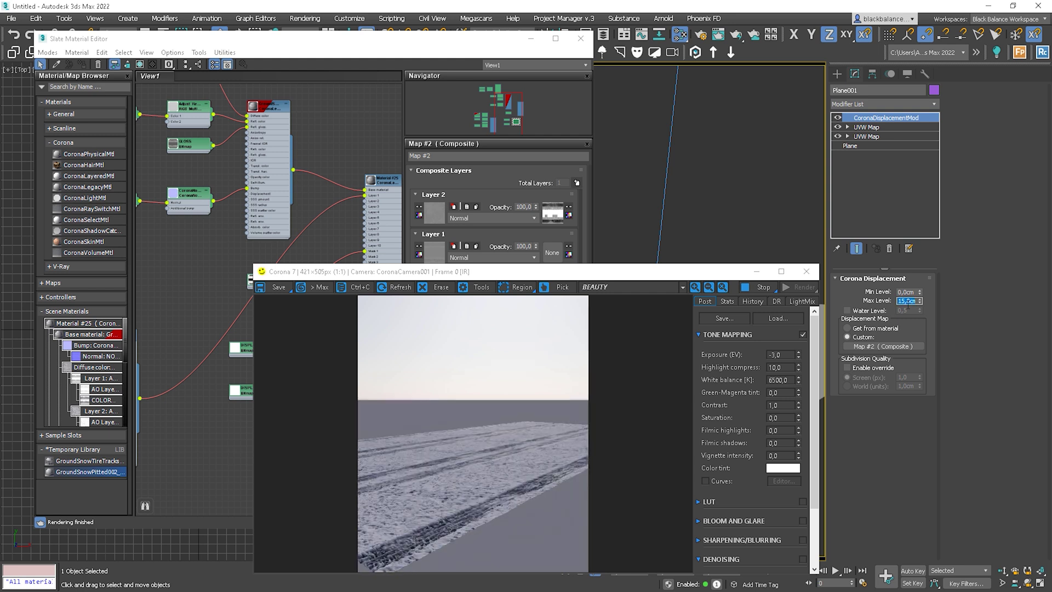
Step: Draw a VFB render region over the tire-track snow
{"action": "mouse_move", "coordinate": [494, 273]}
{"action": "left_mouse_down"}
{"action": "mouse_move", "coordinate": [634, 192]}
{"action": "mouse_move", "coordinate": [573, 108]}
{"action": "left_mouse_up"}
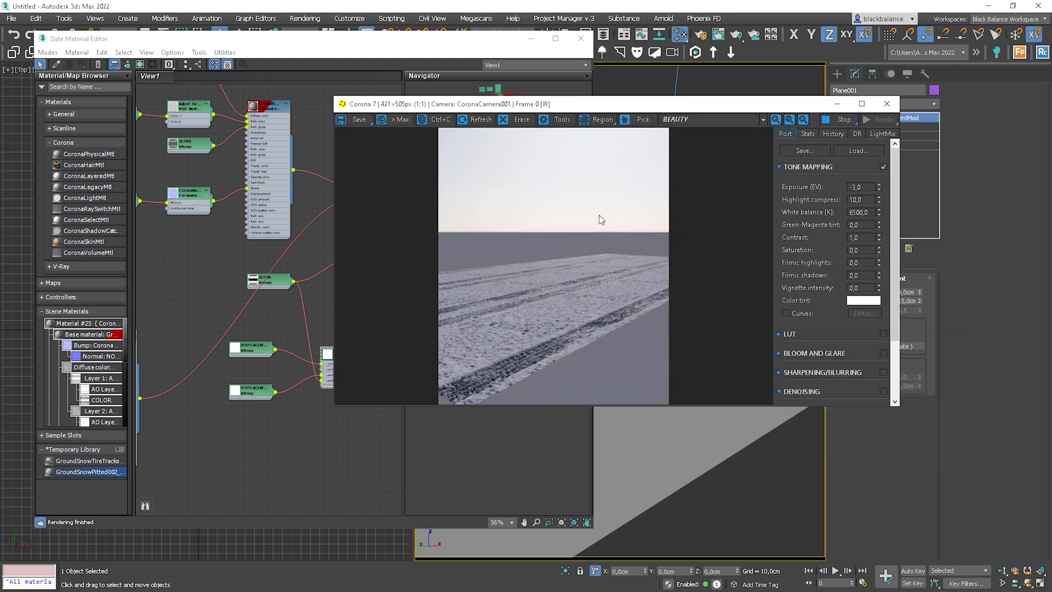
{"action": "left_click", "coordinate": [598, 119]}
{"action": "left_click_drag", "start_coordinate": [612, 256], "coordinate": [463, 386]}
{"action": "scroll", "coordinate": [512, 367], "scroll_direction": "up", "scroll_amount": 1}
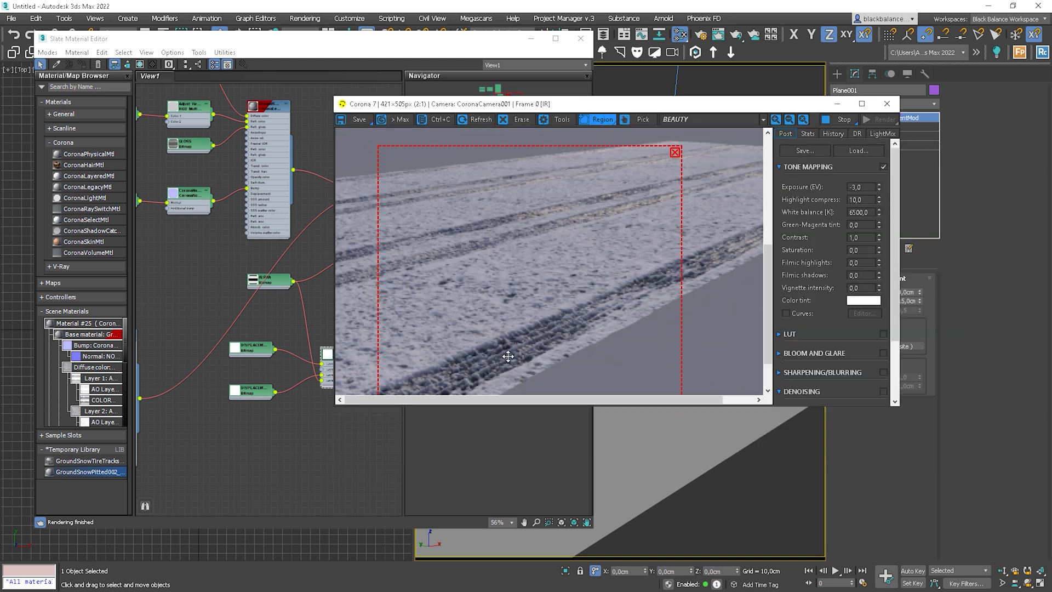
{"action": "scroll", "coordinate": [509, 359], "scroll_direction": "down", "scroll_amount": 1}
{"action": "left_click_drag", "start_coordinate": [541, 108], "coordinate": [661, 97]}
{"action": "scroll", "coordinate": [327, 338], "scroll_direction": "up", "scroll_amount": 4}
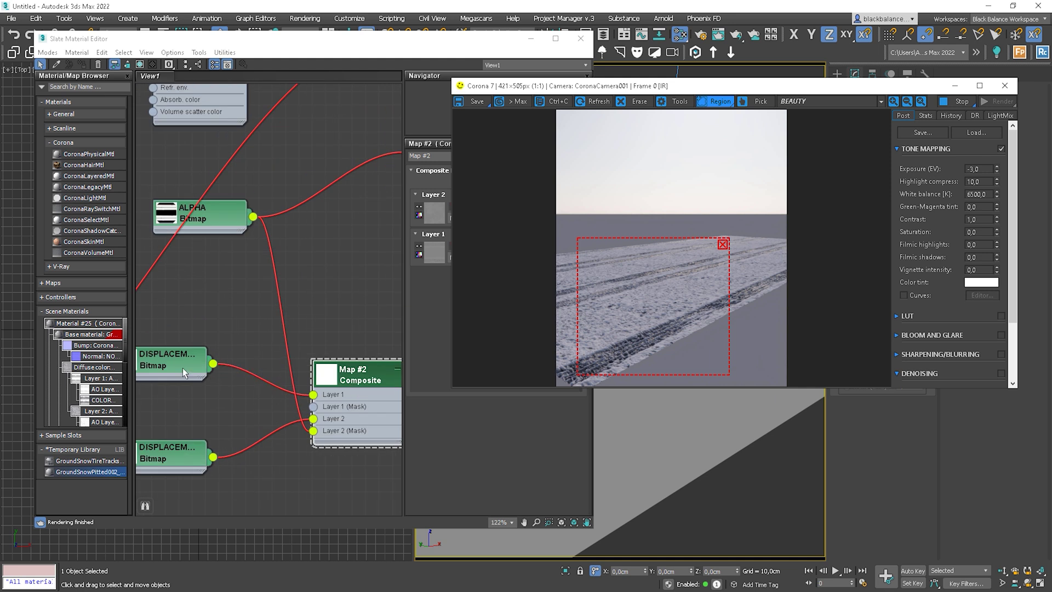
Step: Move the render region down-left over the tracks and confirm Composite Layer 1 opacity at 100,0
{"action": "left_click", "coordinate": [433, 293]}
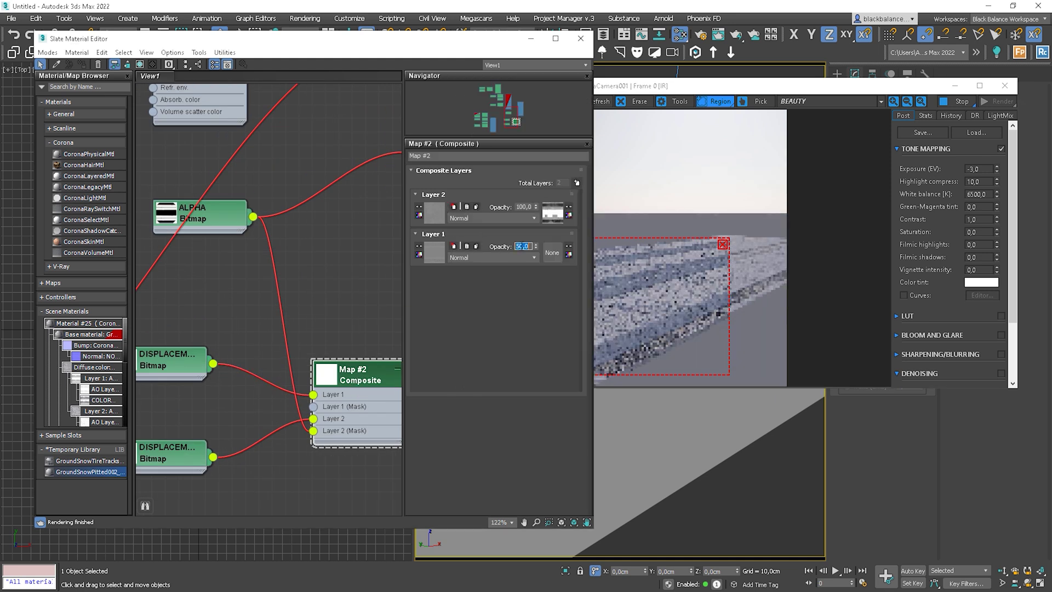
{"action": "left_click", "coordinate": [685, 317]}
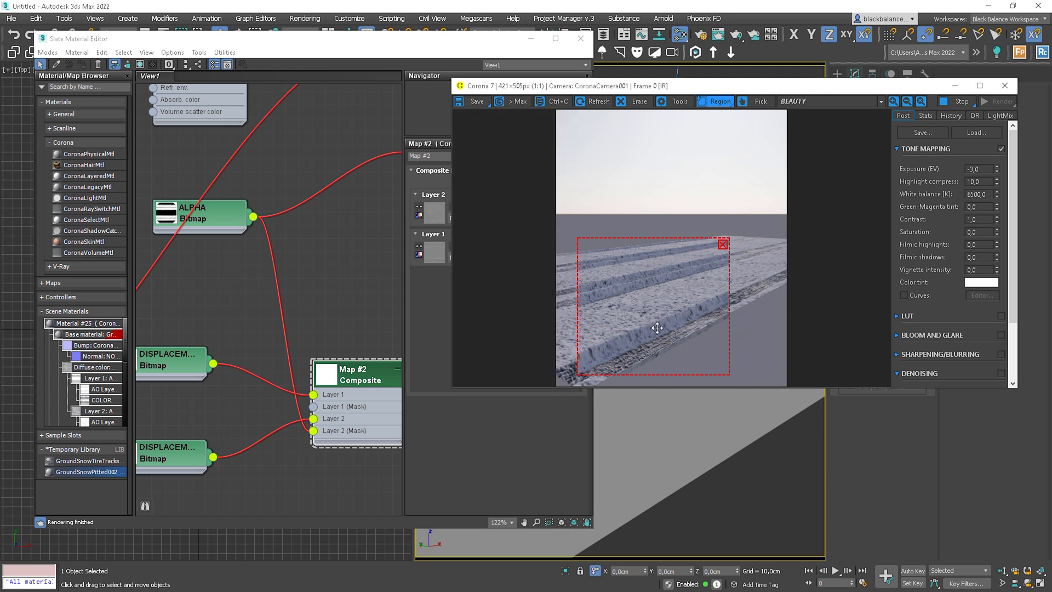
{"action": "left_click_drag", "start_coordinate": [657, 328], "coordinate": [605, 355]}
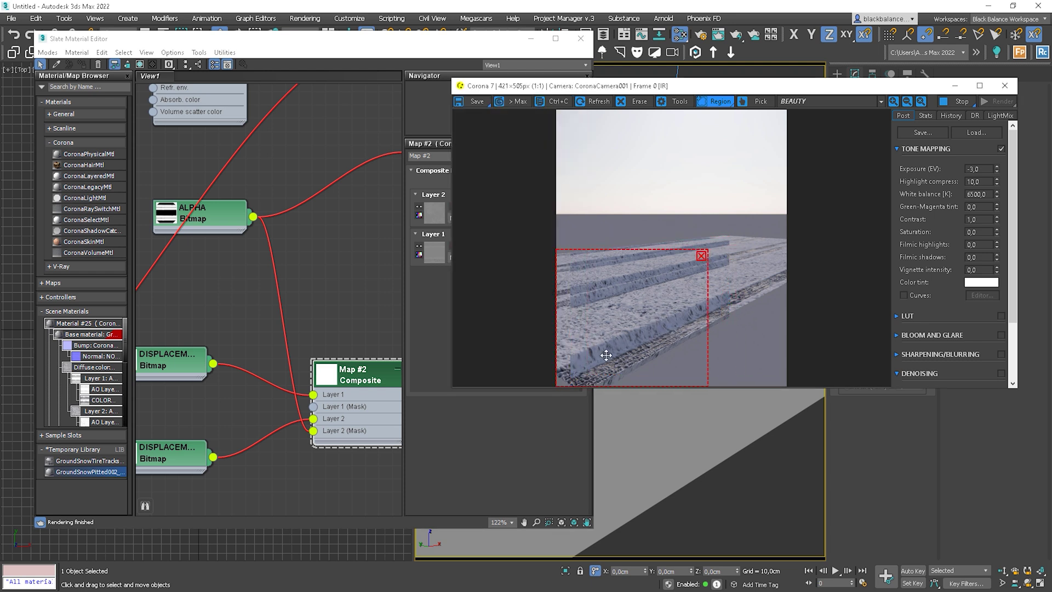
{"action": "left_click", "coordinate": [467, 275]}
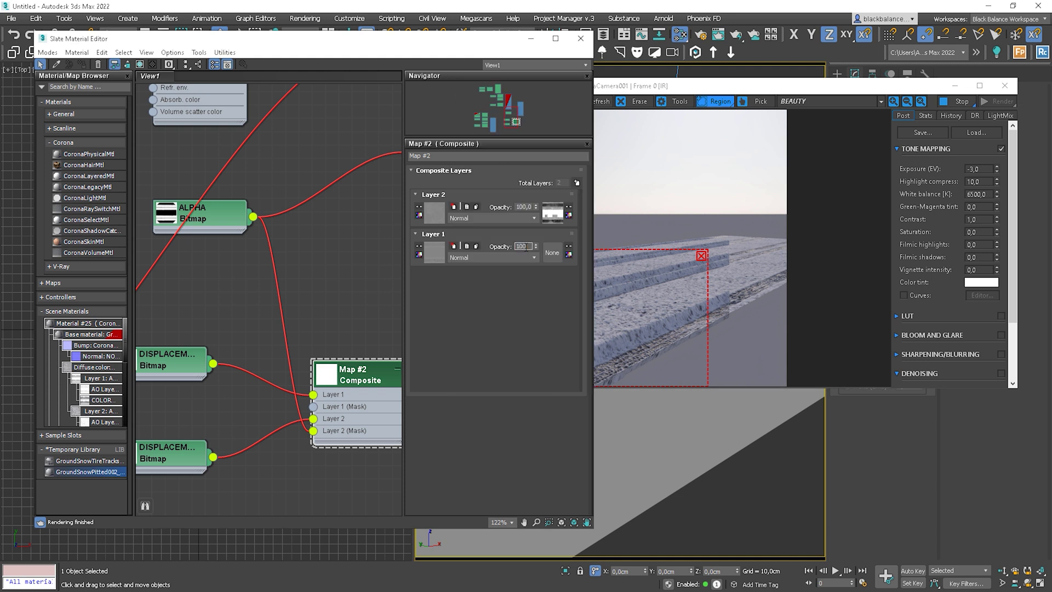
{"action": "key", "text": "Return"}
{"action": "left_click", "coordinate": [684, 300]}
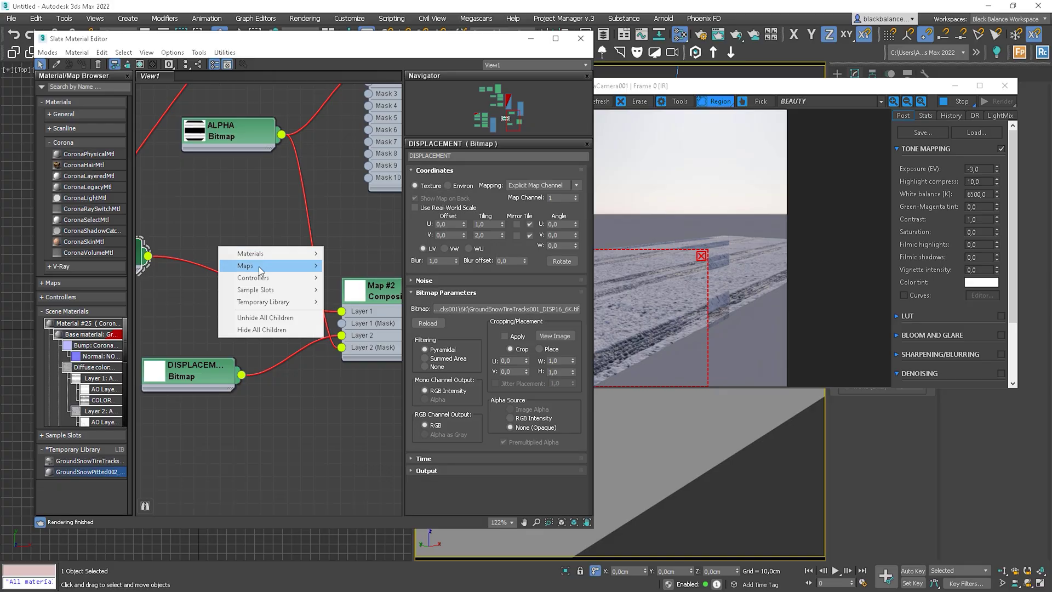
Step: Add a Mix map, feeding the DISPLACEMENT bitmap into Color 1 and the Mix into Composite Layer 1
{"action": "left_click", "coordinate": [443, 322]}
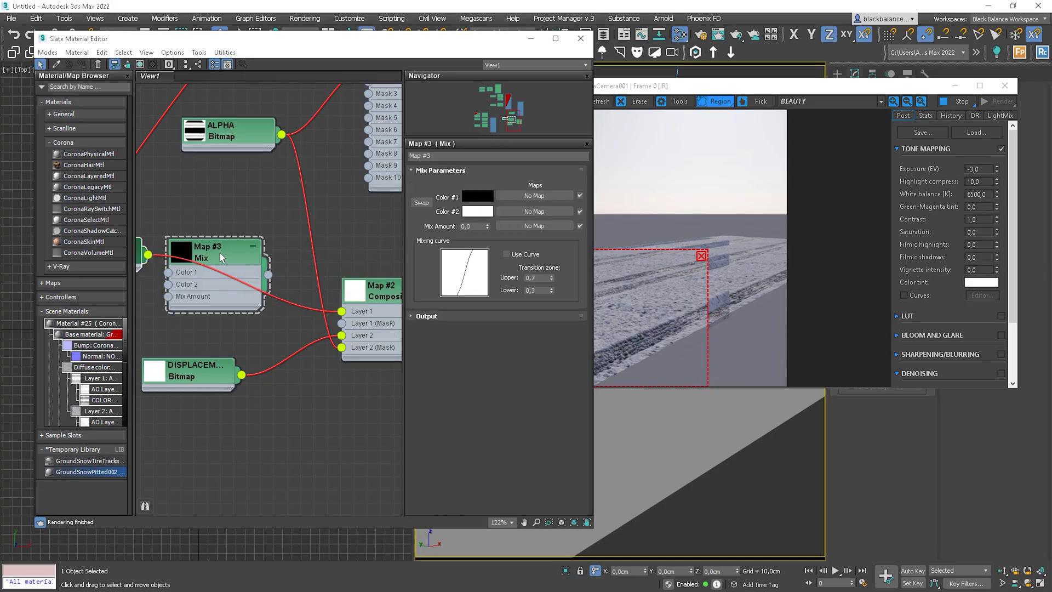
{"action": "middle_click_drag", "start_coordinate": [214, 266], "coordinate": [284, 267]}
{"action": "left_click_drag", "start_coordinate": [283, 259], "coordinate": [309, 259]}
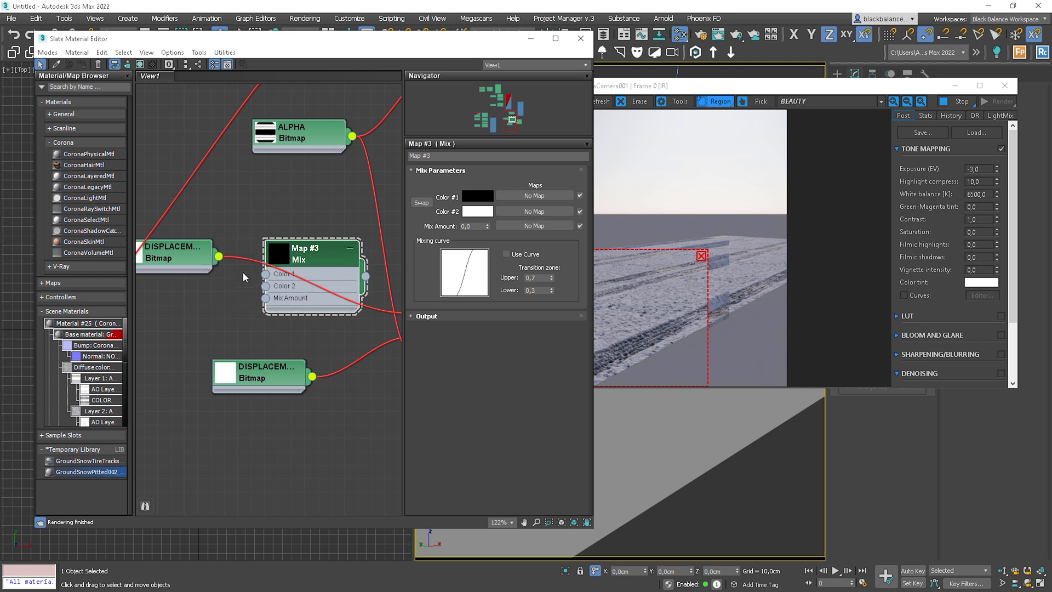
{"action": "left_click_drag", "start_coordinate": [218, 256], "coordinate": [266, 273]}
{"action": "middle_click_drag", "start_coordinate": [332, 265], "coordinate": [255, 268]}
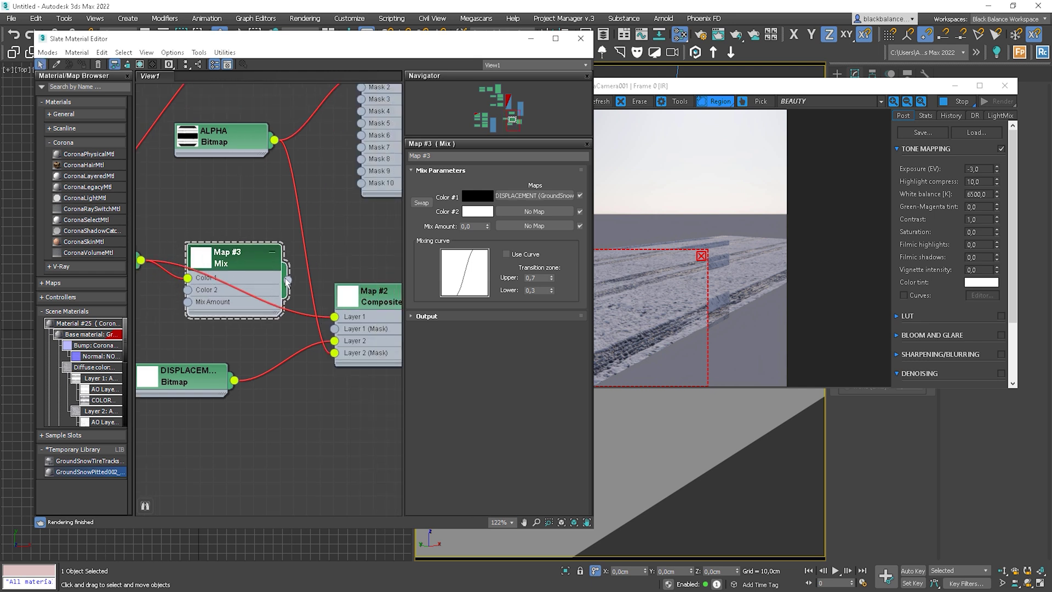
{"action": "left_click_drag", "start_coordinate": [288, 280], "coordinate": [334, 316]}
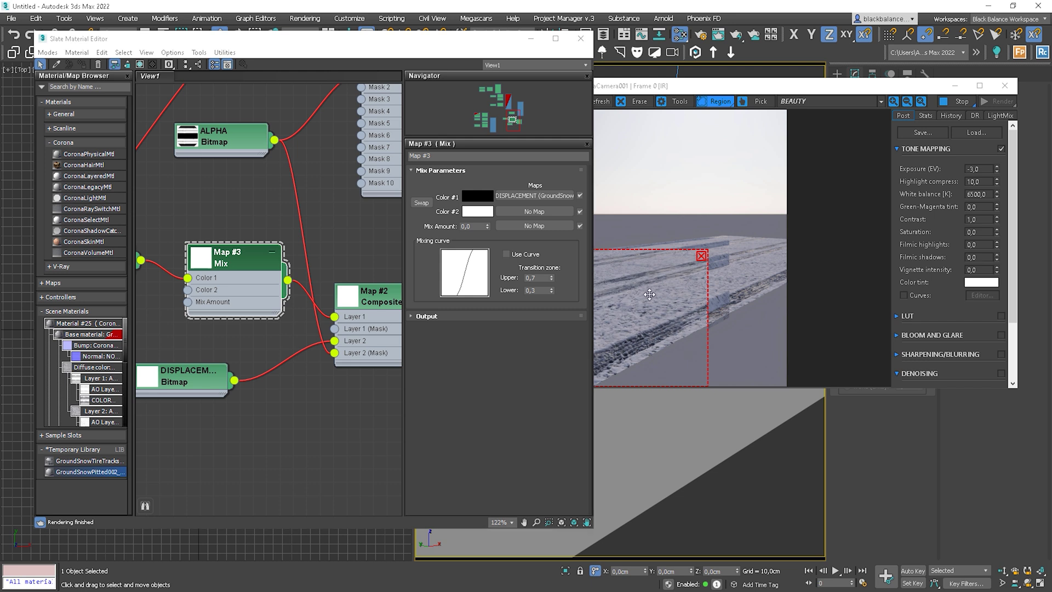
Step: Zoom and pan the render window to inspect the updated tire tracks
{"action": "left_click", "coordinate": [383, 265]}
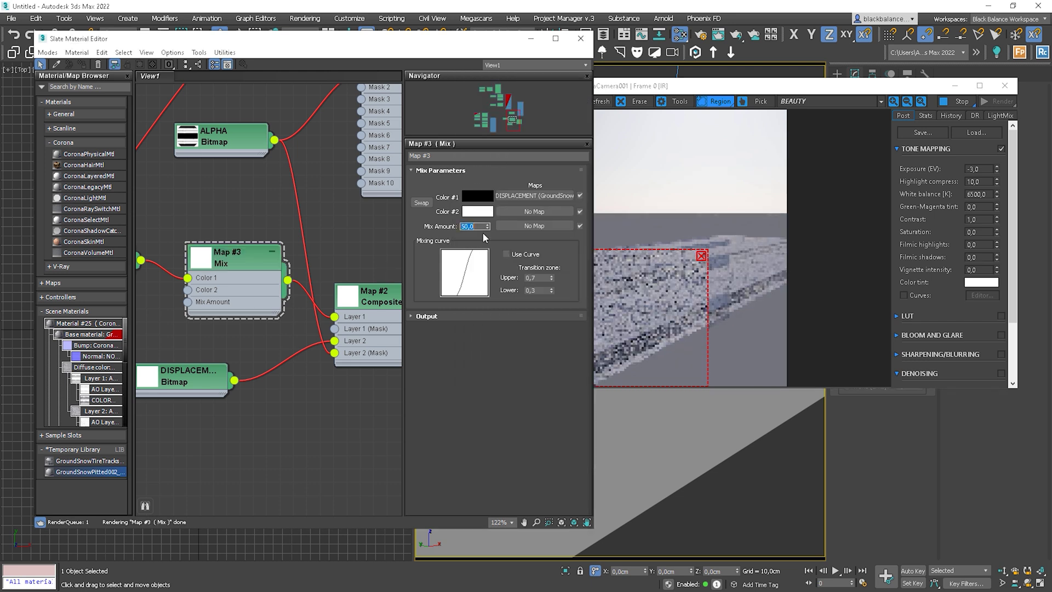
{"action": "left_click", "coordinate": [630, 317]}
{"action": "scroll", "coordinate": [628, 351], "scroll_direction": "up", "scroll_amount": 1}
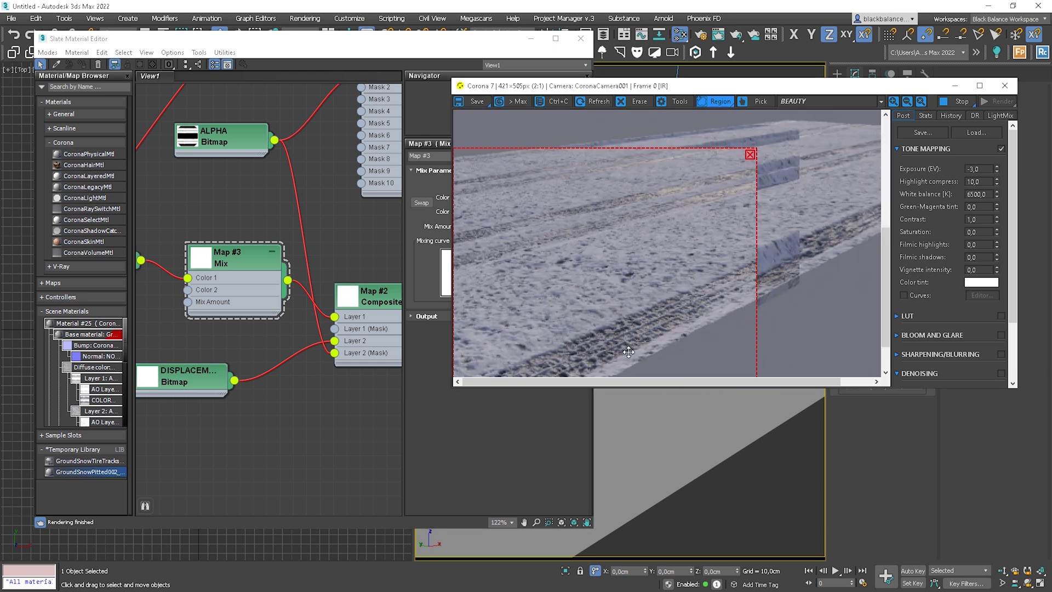
{"action": "scroll", "coordinate": [628, 352], "scroll_direction": "down", "scroll_amount": 1}
{"action": "scroll", "coordinate": [615, 360], "scroll_direction": "up", "scroll_amount": 1}
{"action": "left_click_drag", "start_coordinate": [616, 360], "coordinate": [681, 280]}
{"action": "scroll", "coordinate": [682, 280], "scroll_direction": "down", "scroll_amount": 1}
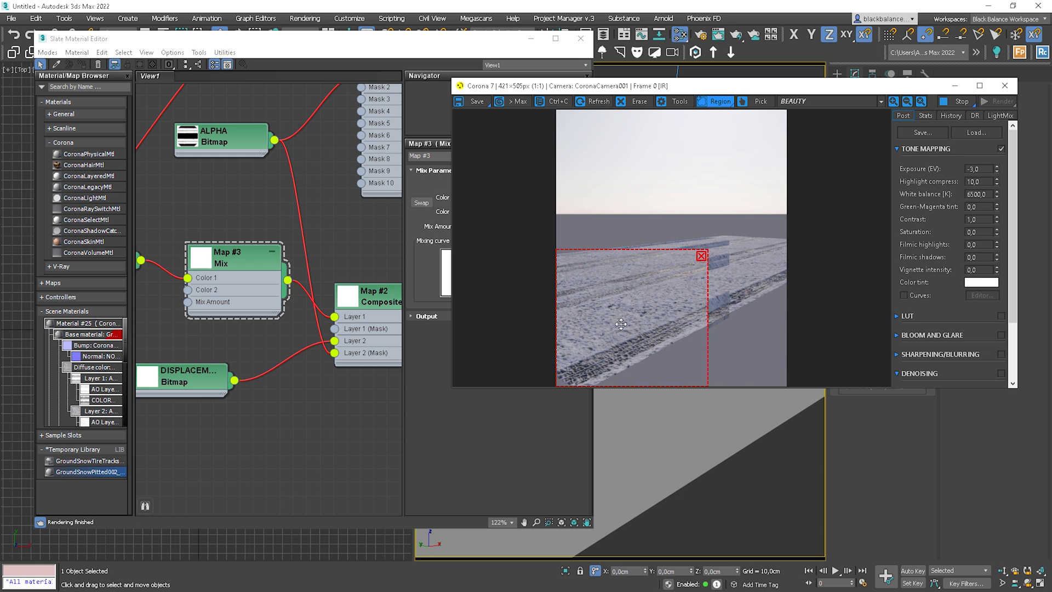
Step: Set the Mix Amount to 25 and check the result in the render
{"action": "left_click", "coordinate": [432, 232]}
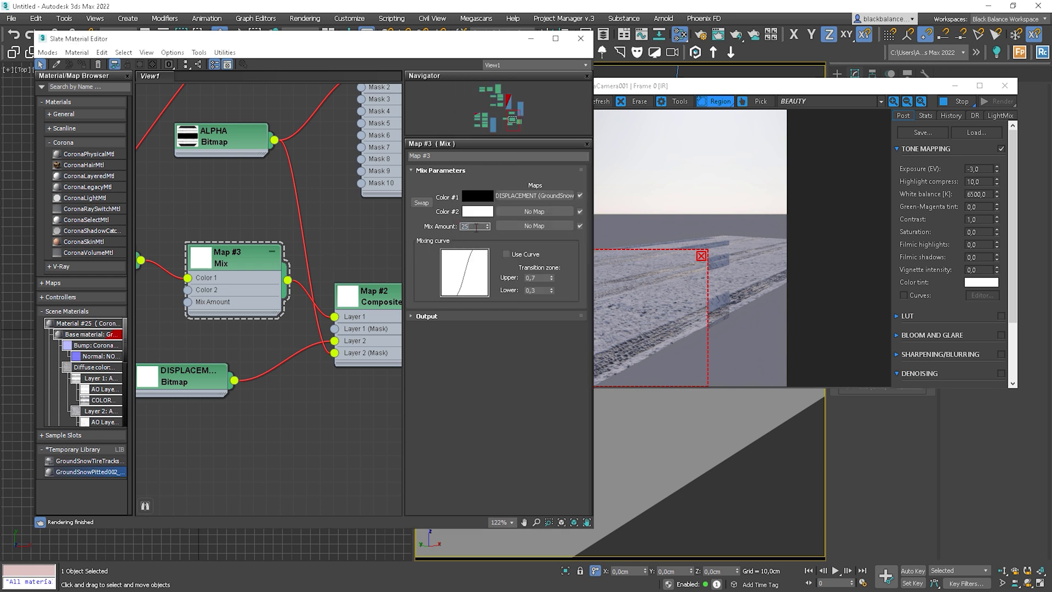
{"action": "left_click", "coordinate": [476, 226]}
{"action": "type", "text": "25"}
{"action": "key", "text": "Return"}
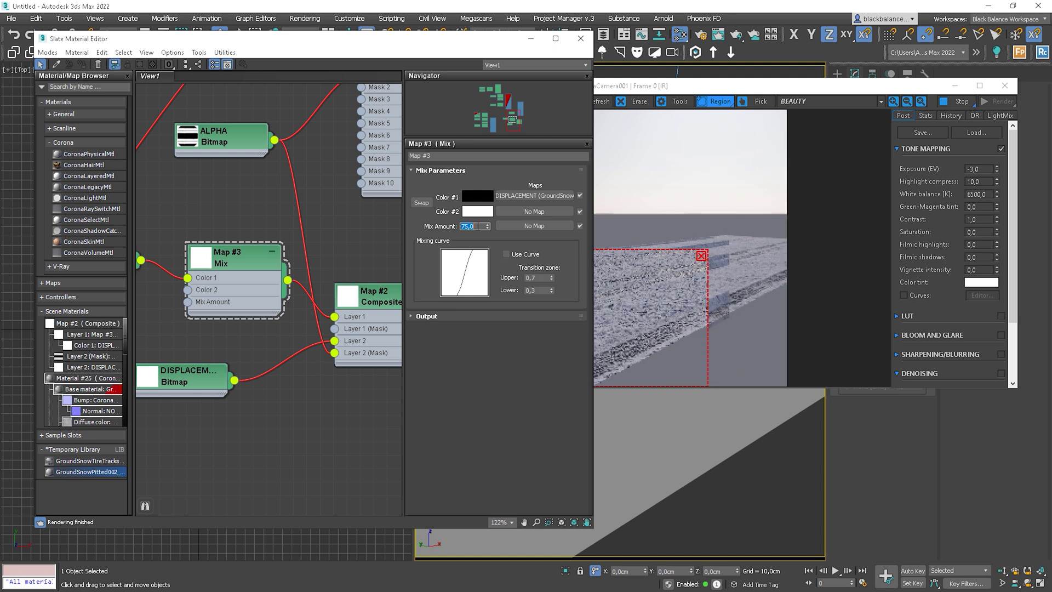
{"action": "left_click", "coordinate": [603, 354]}
{"action": "scroll", "coordinate": [602, 354], "scroll_direction": "down", "scroll_amount": 2}
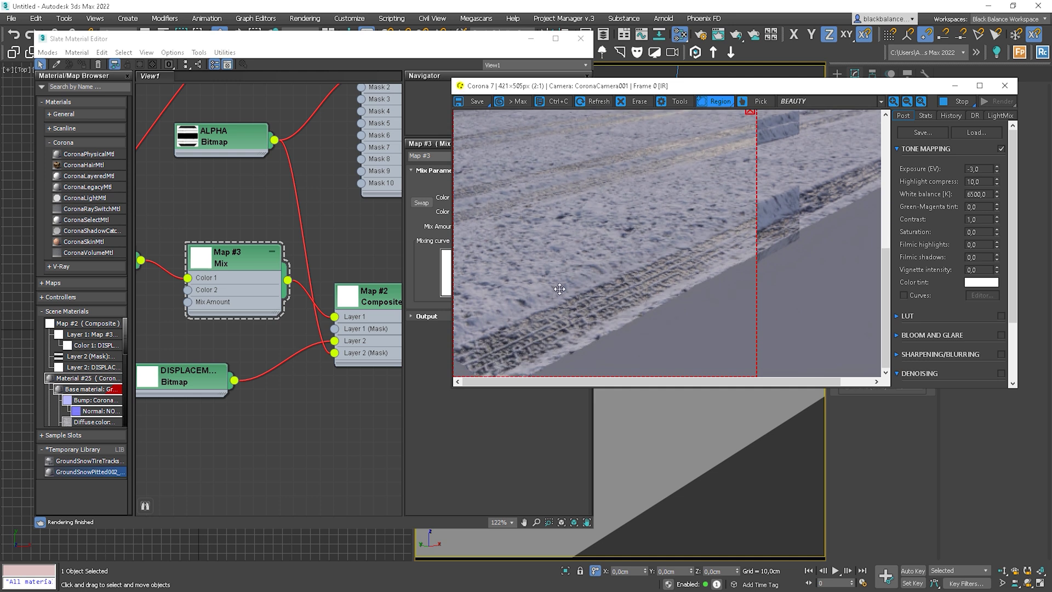
{"action": "scroll", "coordinate": [515, 328], "scroll_direction": "down", "scroll_amount": 1}
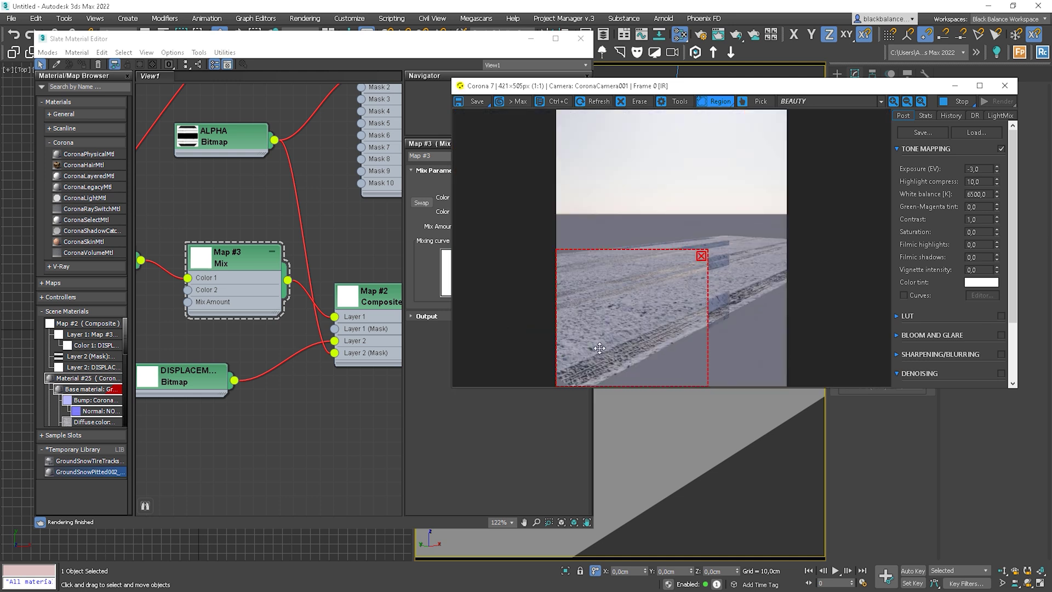
{"action": "left_click", "coordinate": [424, 267]}
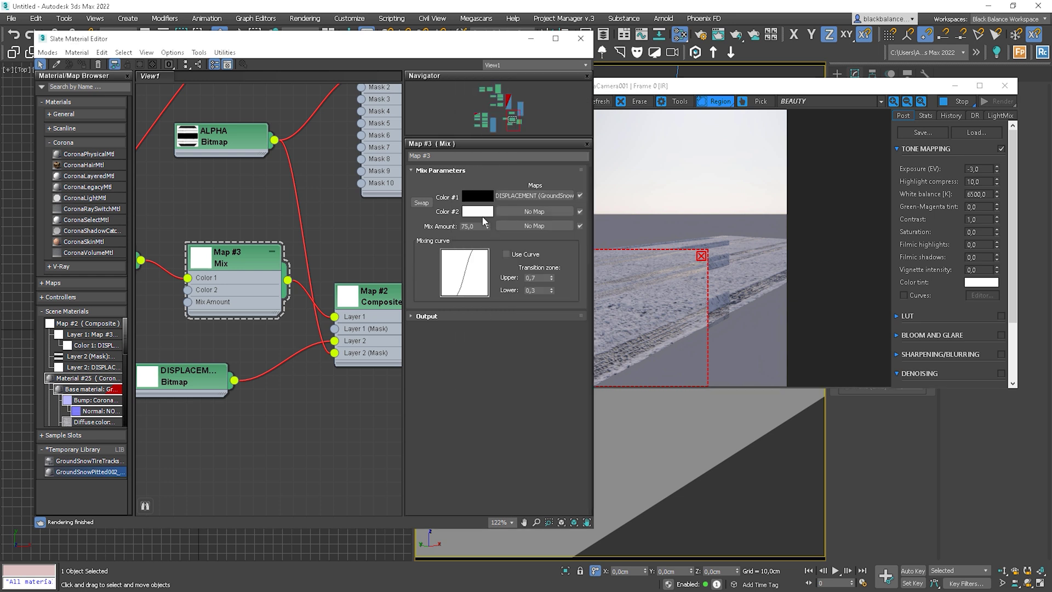
Step: Change the Mix map's Color #2 from white to a near-white grey of 230
{"action": "left_click", "coordinate": [482, 213]}
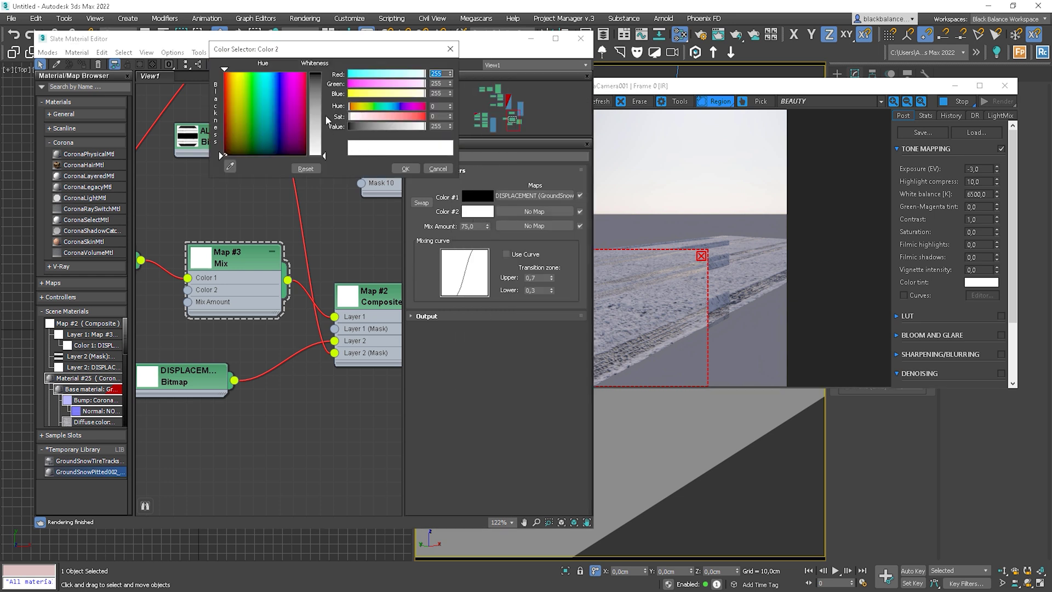
{"action": "left_click_drag", "start_coordinate": [327, 119], "coordinate": [323, 74]}
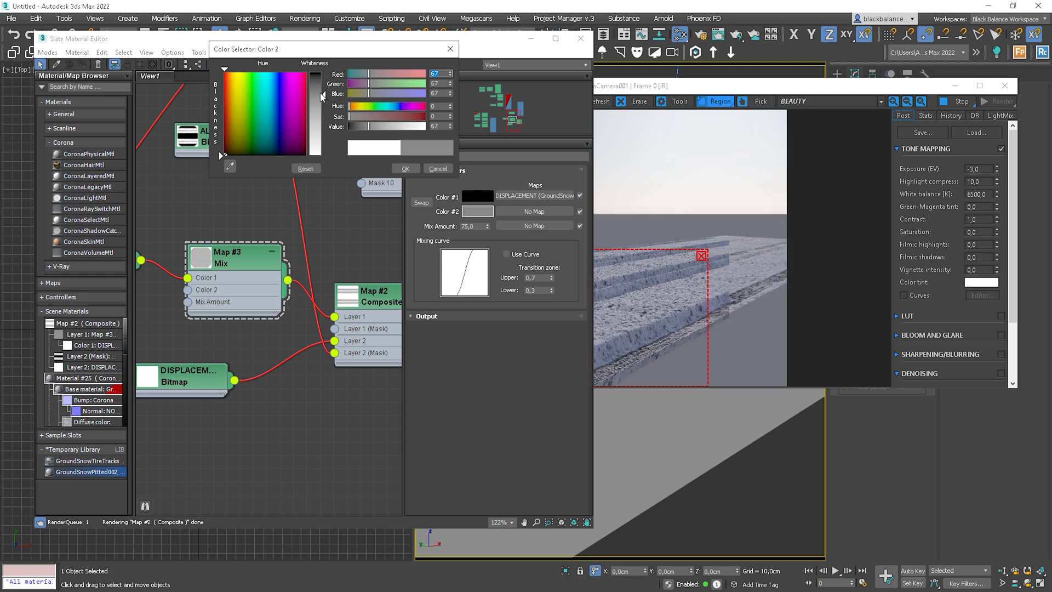
{"action": "left_click_drag", "start_coordinate": [322, 98], "coordinate": [327, 124]}
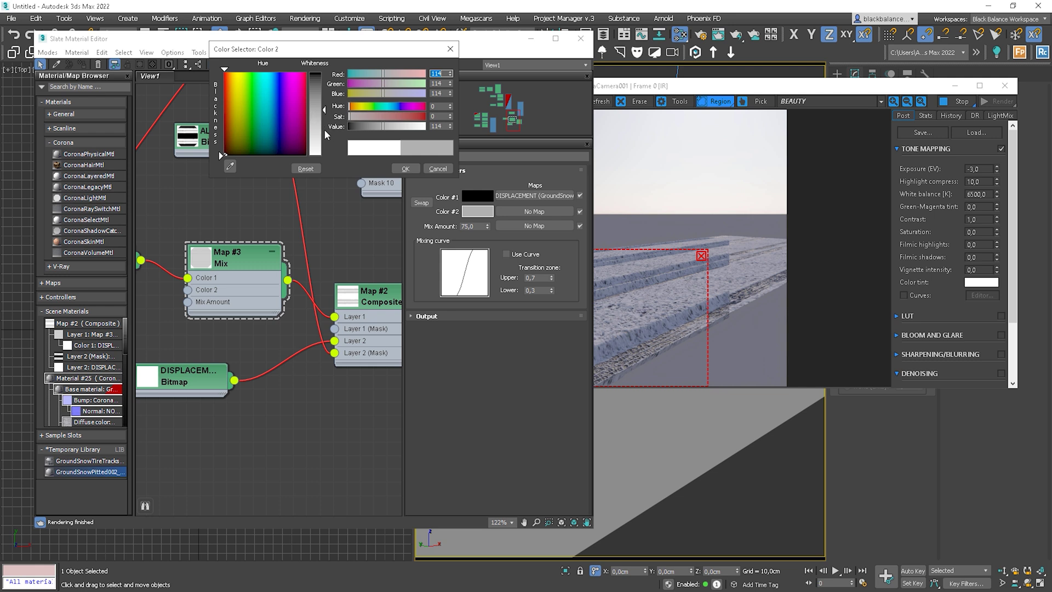
{"action": "left_click_drag", "start_coordinate": [327, 135], "coordinate": [327, 154]}
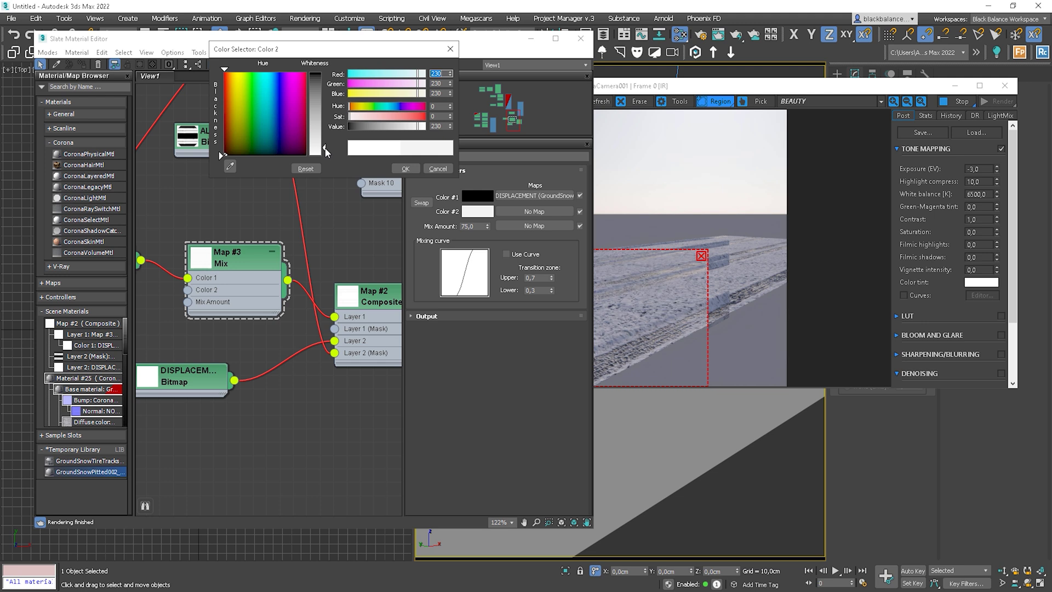
{"action": "left_click", "coordinate": [405, 168]}
{"action": "left_click", "coordinate": [748, 345]}
Step: Reposition and extend the VFB render region, then clear it so the whole view renders
{"action": "left_click_drag", "start_coordinate": [625, 310], "coordinate": [787, 262]}
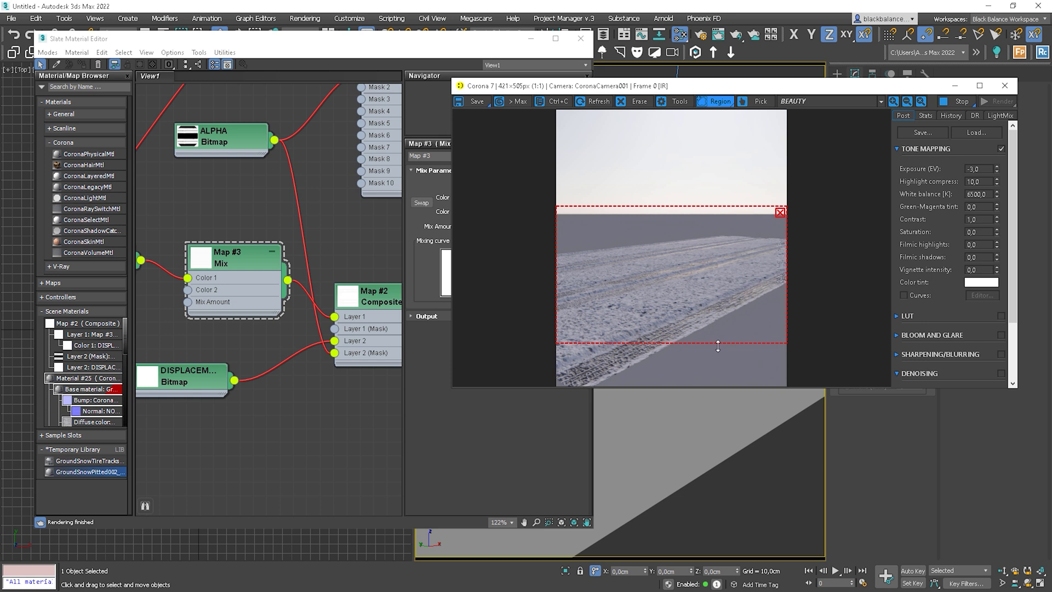
{"action": "left_click_drag", "start_coordinate": [717, 345], "coordinate": [720, 386]}
{"action": "left_click", "coordinate": [780, 212]}
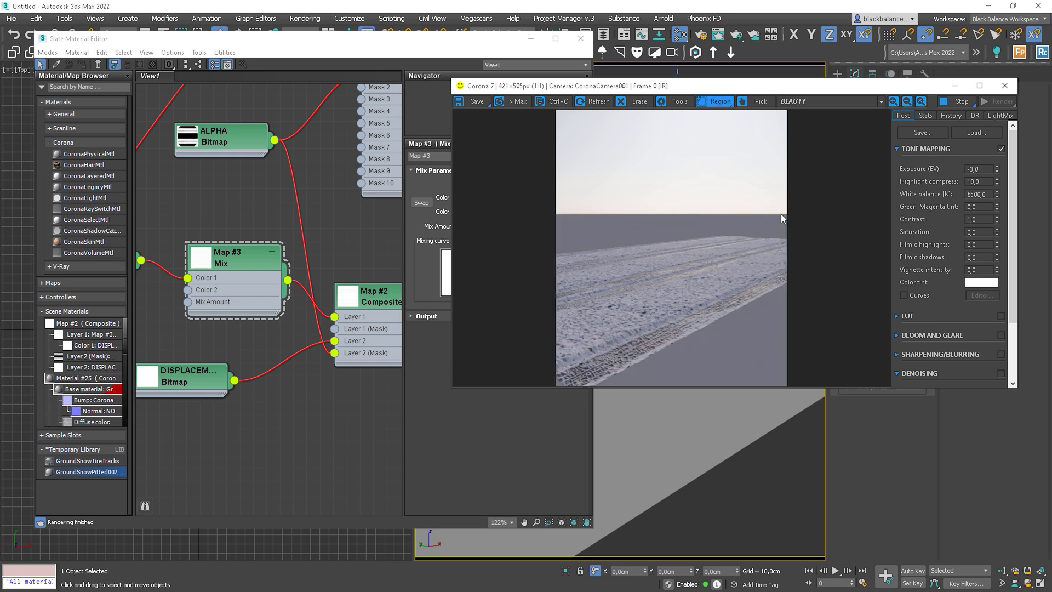